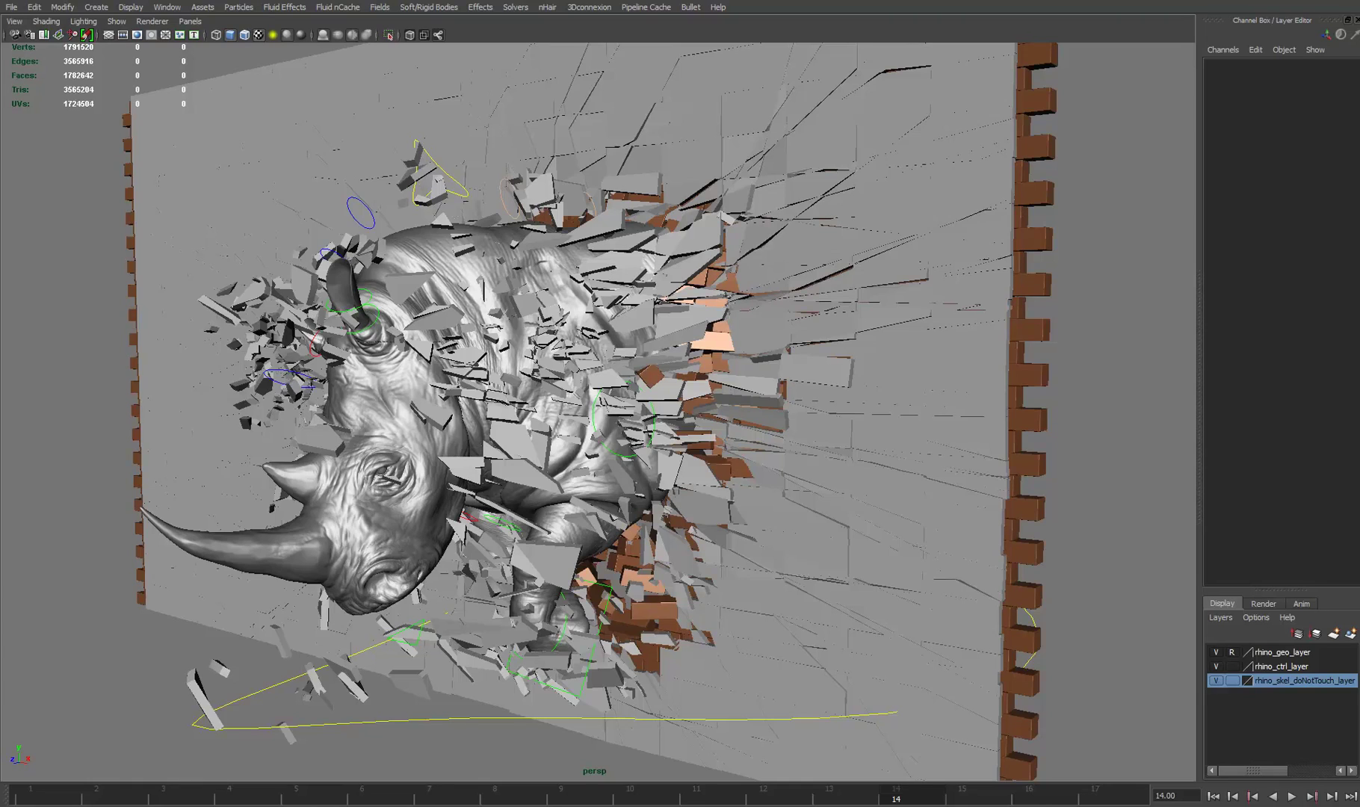
Examine the rhino breaking through the brick wall and the flying debris from both sides and up close.
left_click_drag(889, 432, 987, 424, "alt")
middle_click_drag(798, 381, 806, 386, "alt")
right_click_drag(807, 385, 831, 404, "alt")
left_click_drag(811, 430, 844, 424, "alt")
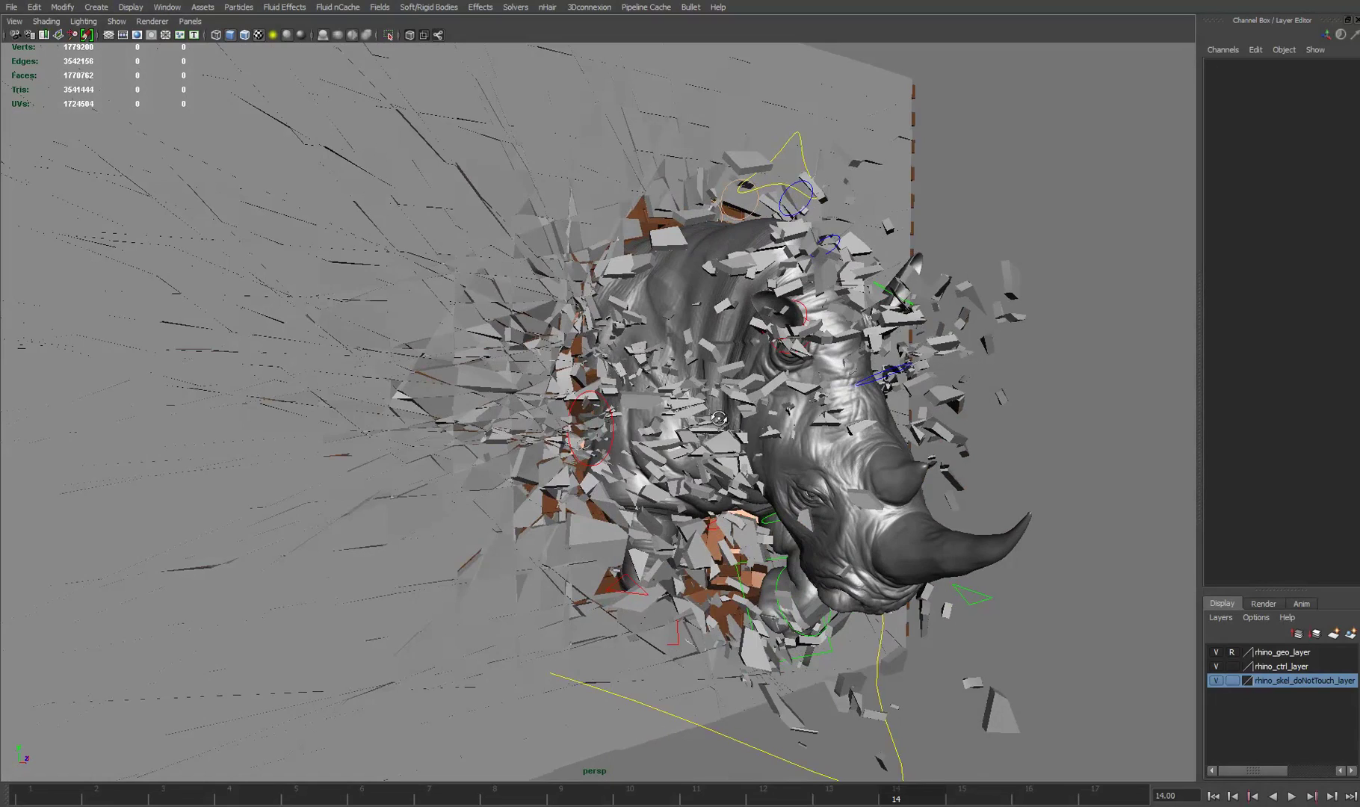
left_click_drag(723, 418, 730, 404, "alt")
right_click_drag(754, 427, 782, 441, "alt")
left_click_drag(766, 441, 761, 439, "alt")
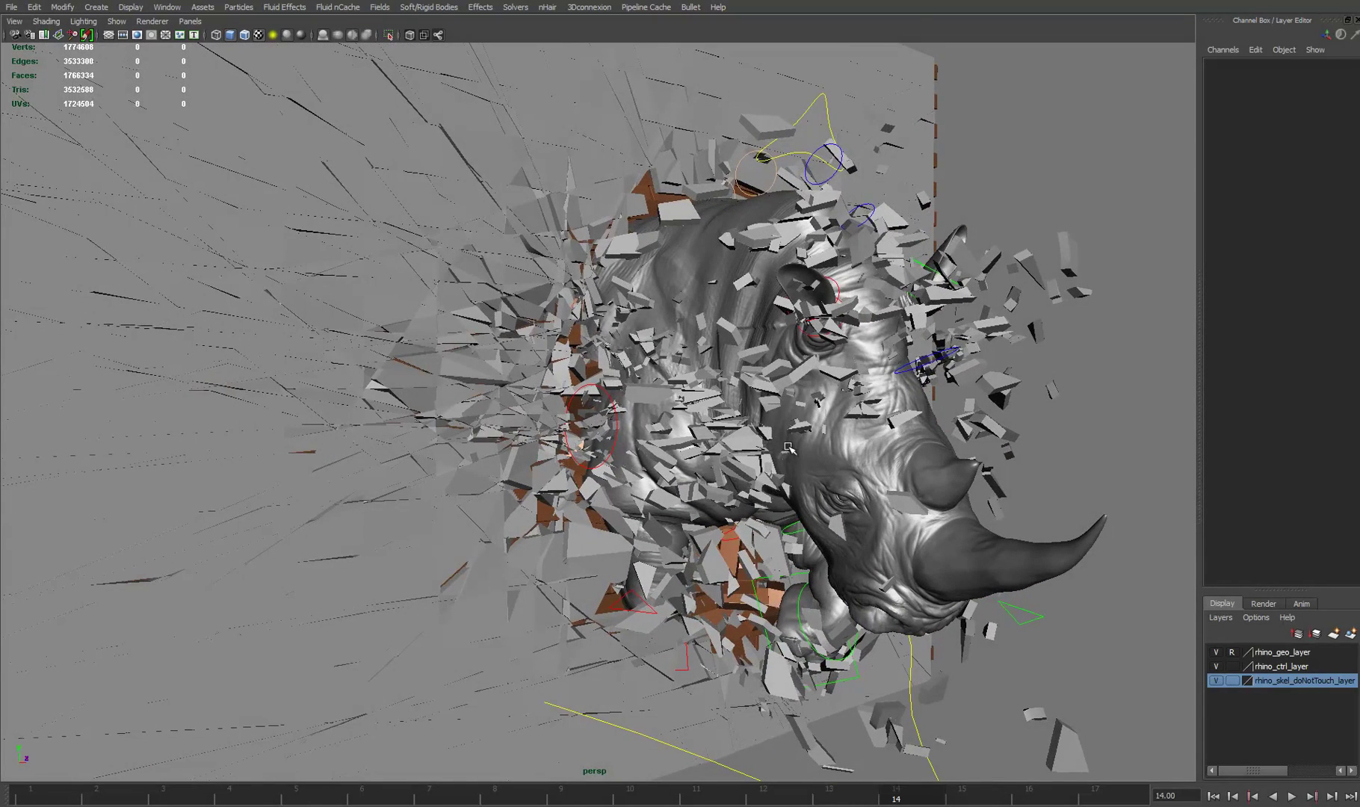
left_click_drag(796, 446, 616, 422, "alt")
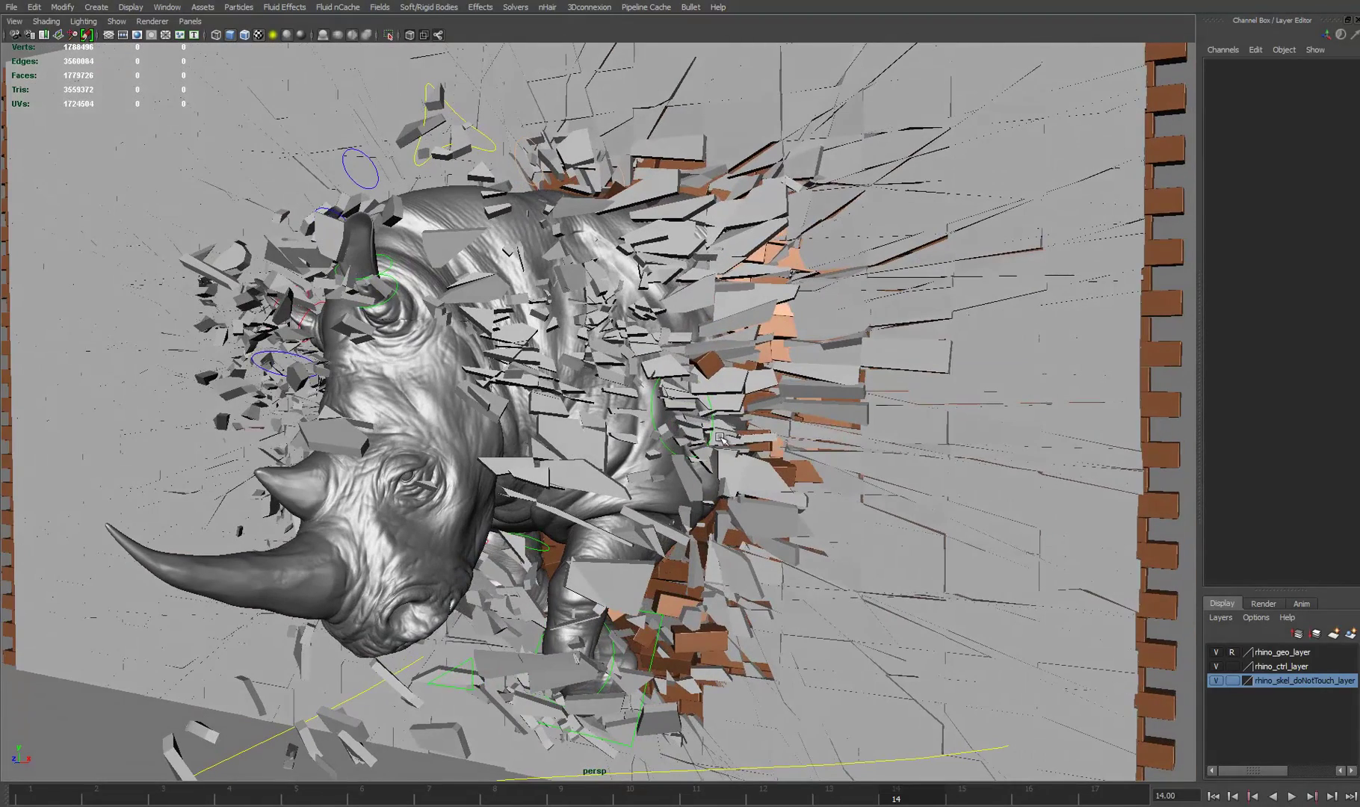
left_click_drag(808, 469, 578, 417, "alt")
middle_click_drag(578, 418, 621, 416, "alt")
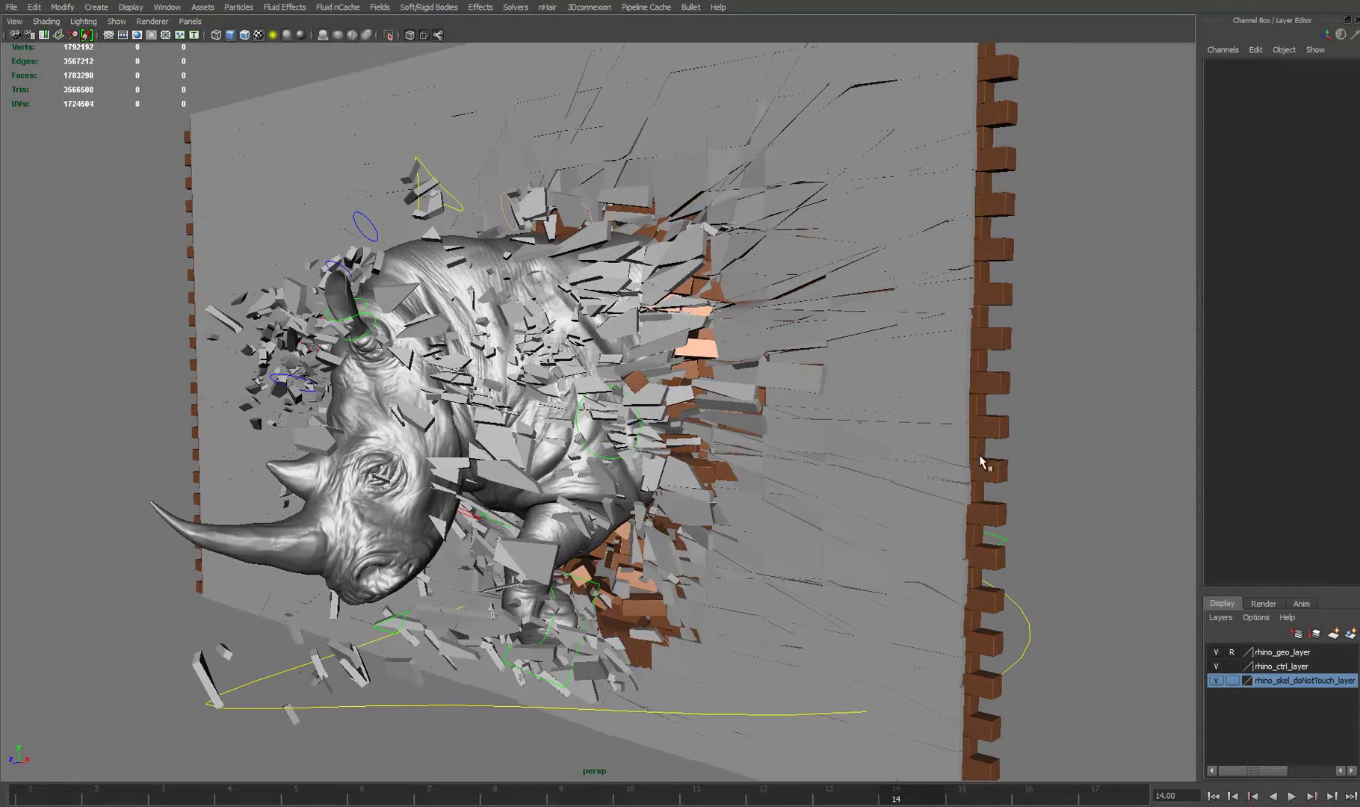
mouse_move(904, 430)
left_mouse_down("alt")
mouse_move(888, 433)
mouse_move(898, 430)
mouse_move(893, 448)
left_mouse_up("alt")
Play back the wall-break animation from frame 9 and examine the rhino's emergence from several angles.
left_click(612, 781)
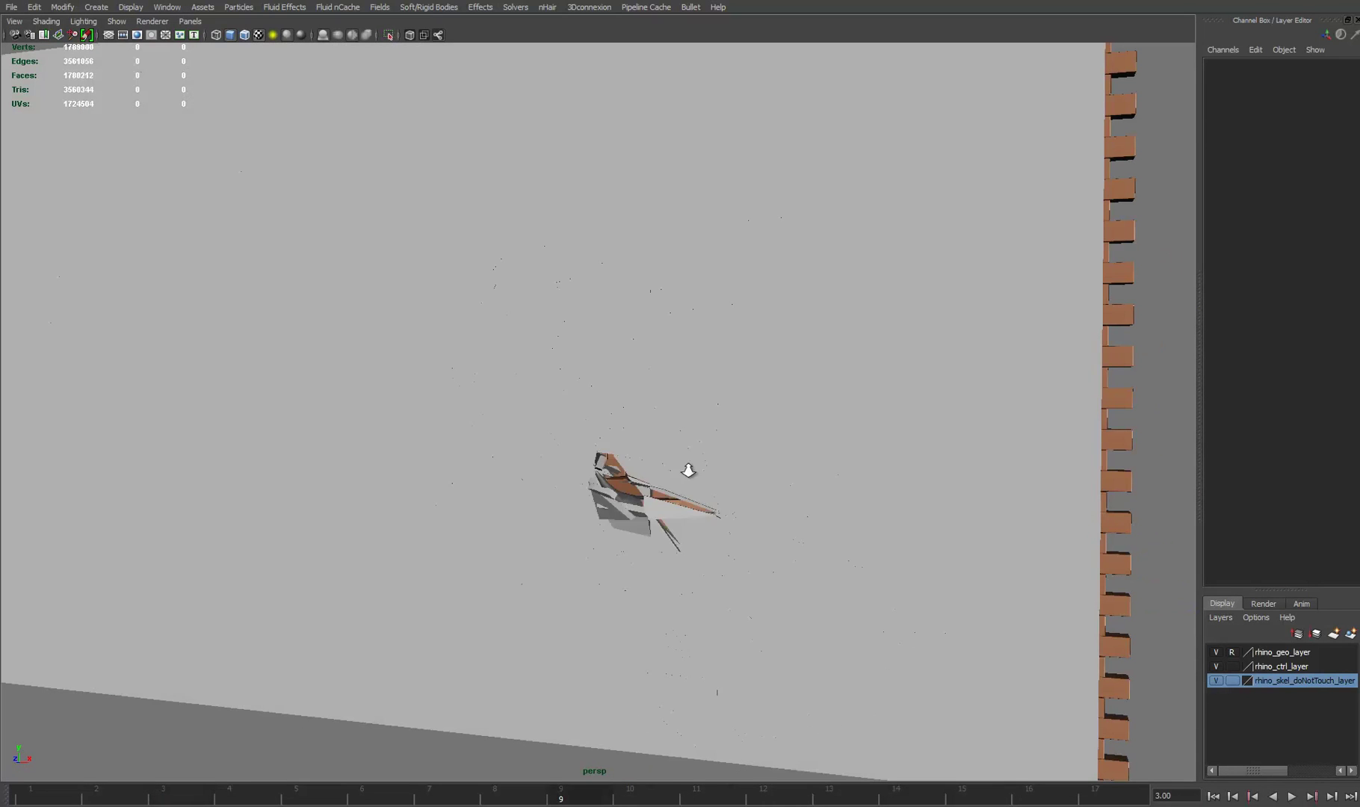
right_click_drag(671, 464, 595, 446, "alt")
left_click_drag(168, 163, 726, 328, "alt")
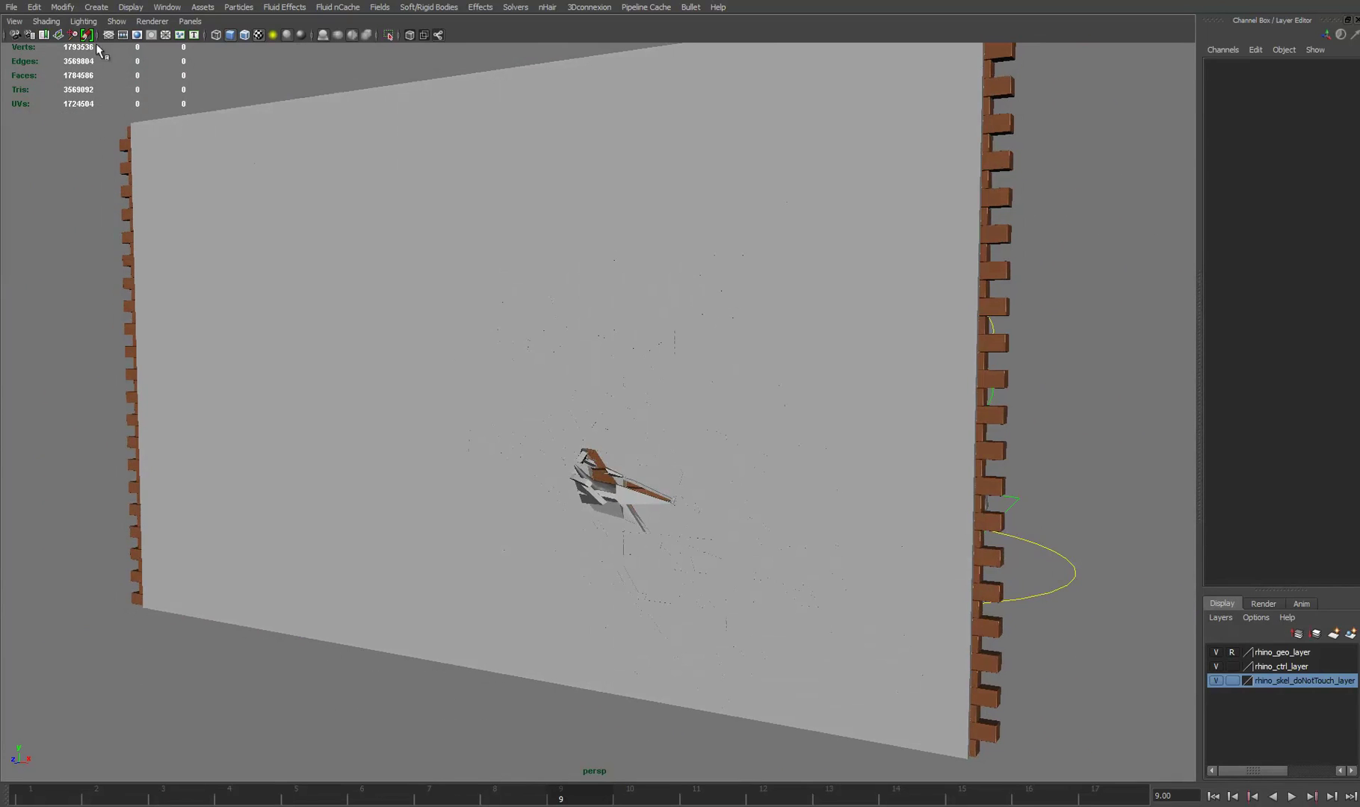
key("alt+v")
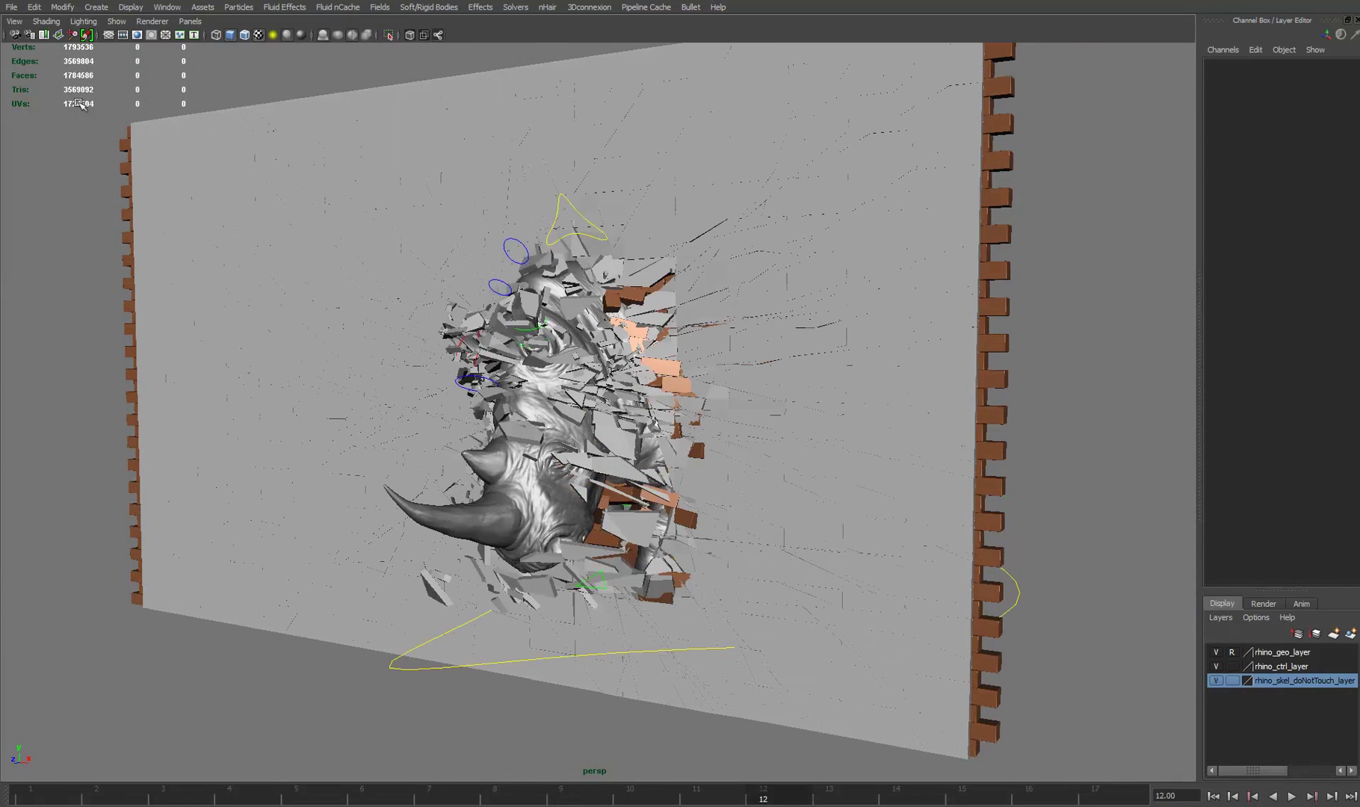
left_click_drag(648, 491, 736, 583, "alt")
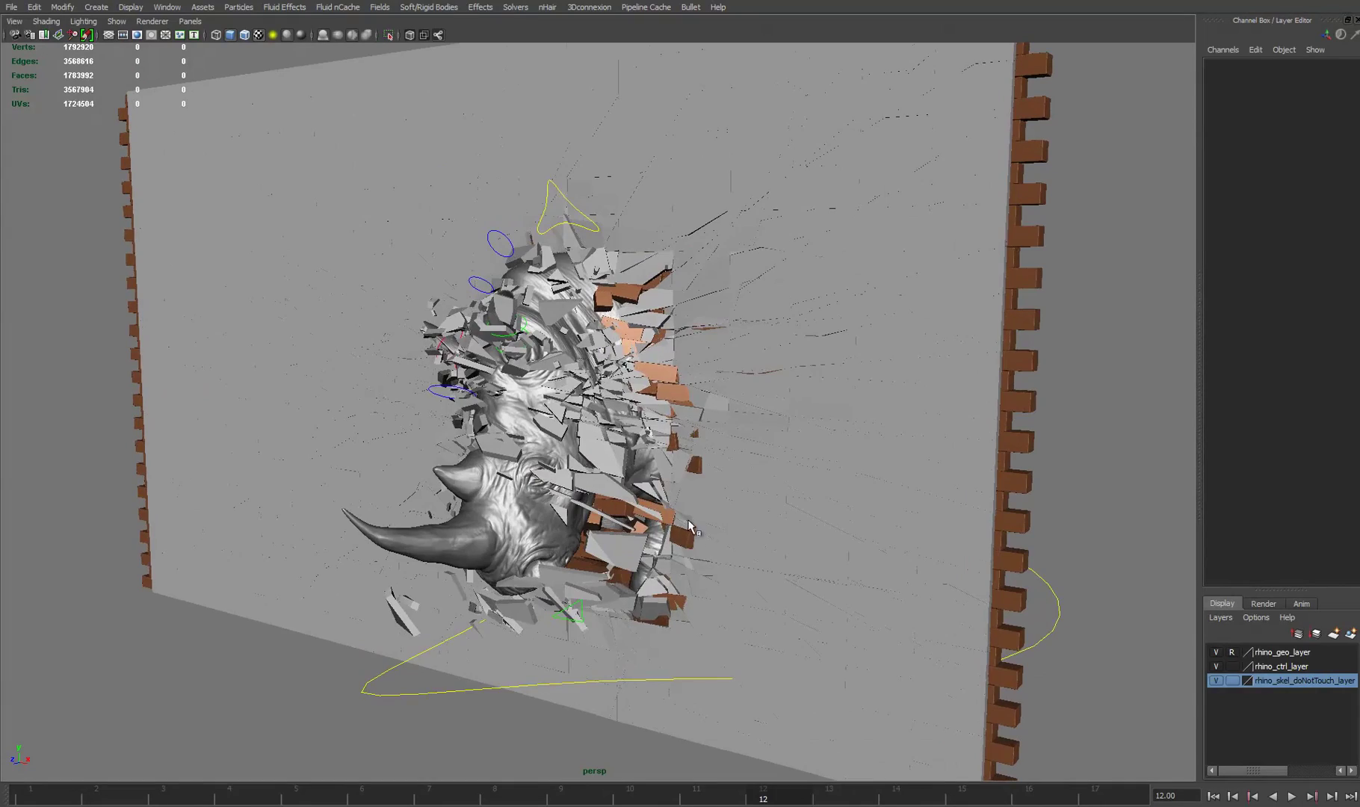
left_click_drag(665, 515, 718, 515, "alt")
right_click_drag(590, 493, 639, 499, "alt")
left_click_drag(690, 520, 513, 529, "alt")
right_click_drag(513, 529, 423, 499, "alt")
left_click_drag(455, 487, 515, 485, "alt")
right_click_drag(516, 486, 590, 464, "alt")
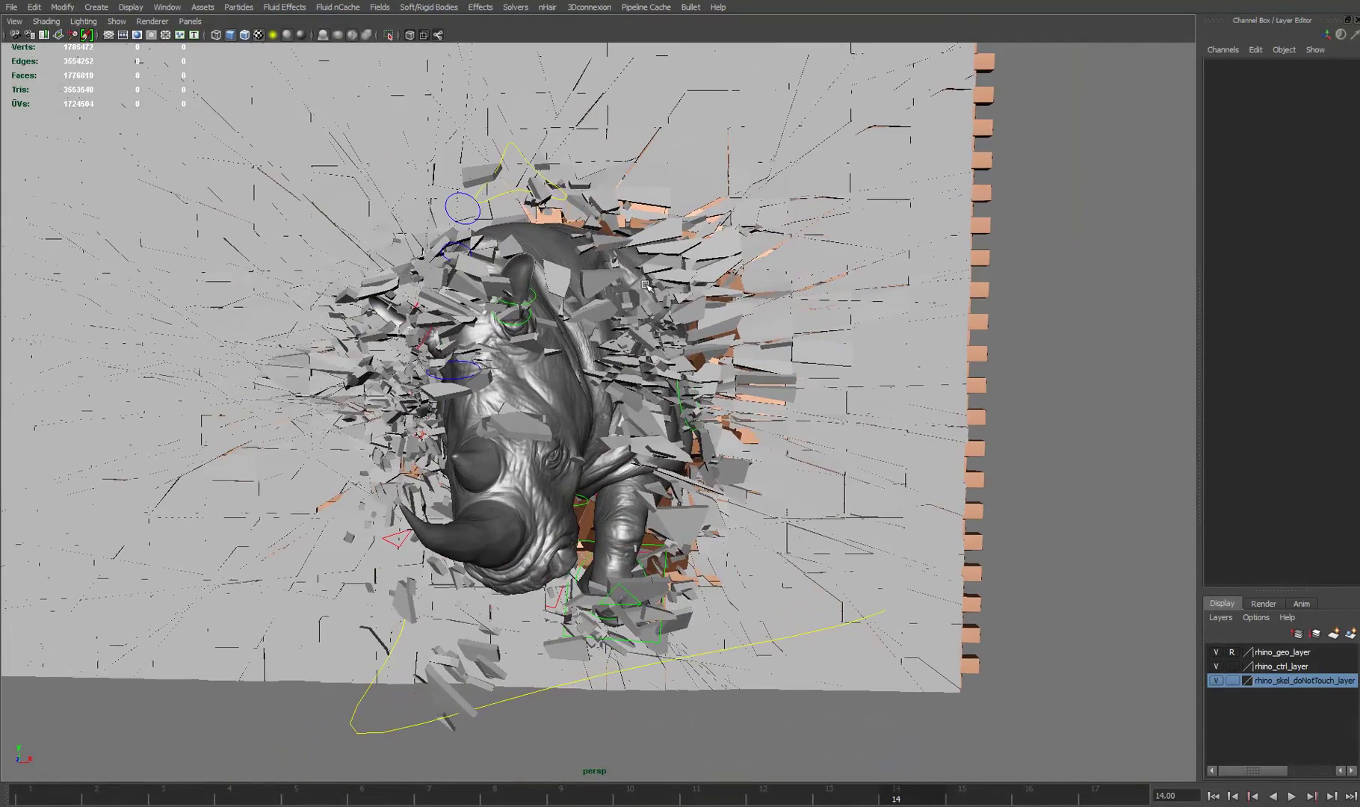
left_click_drag(625, 508, 561, 503, "alt")
middle_click_drag(643, 623, 698, 628, "alt")
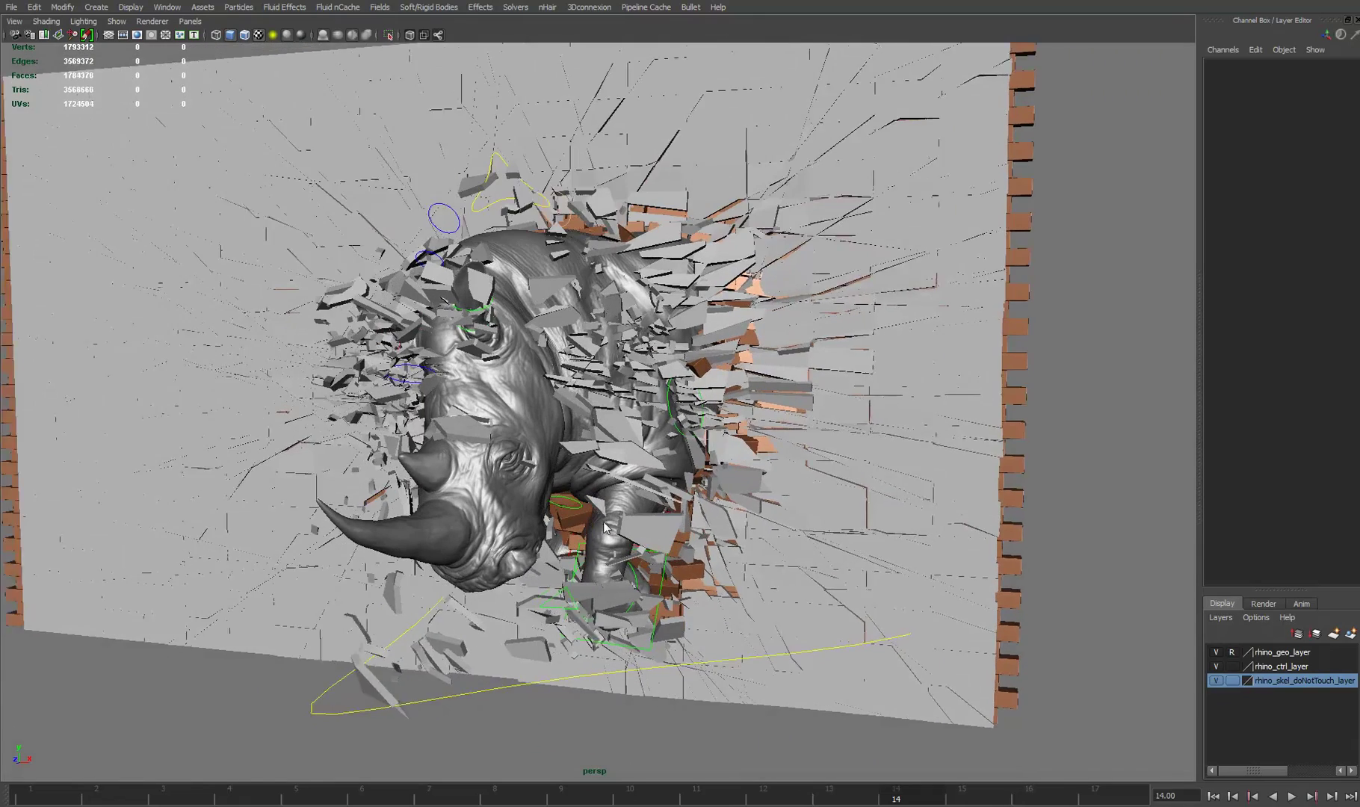
right_click_drag(698, 628, 650, 620, "alt")
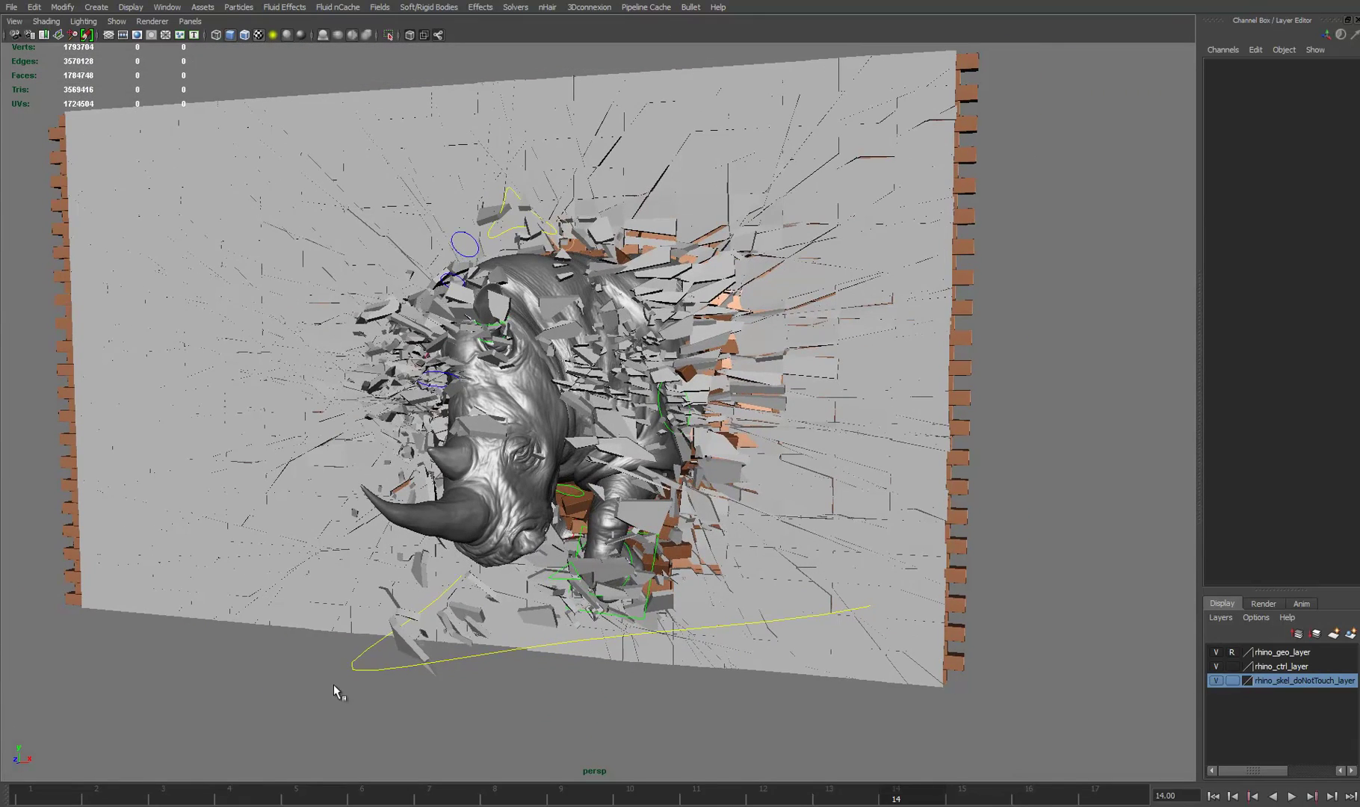
Select the rhino's global control curve and set its Resolution attribute to low.
left_click_drag(394, 695, 379, 691, "alt")
left_click(376, 668)
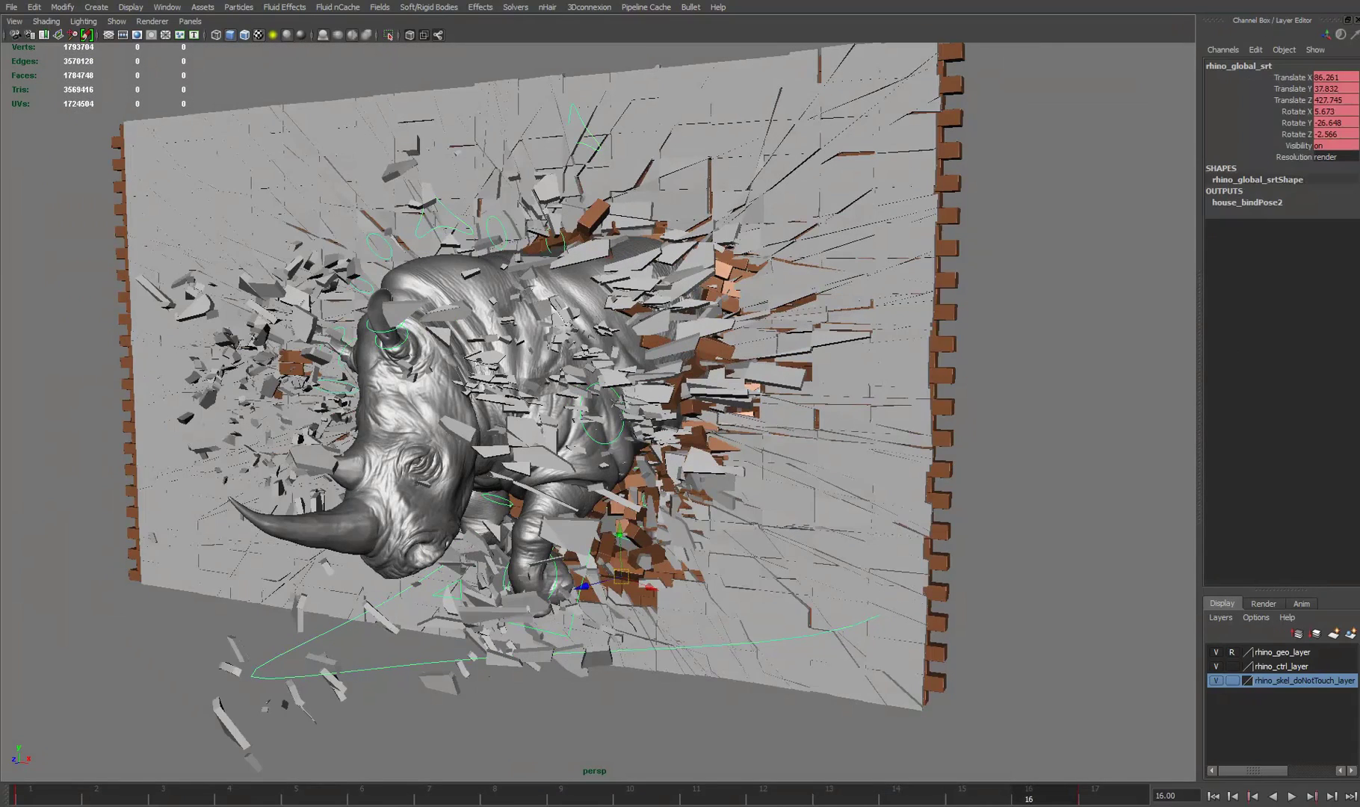
left_click(1348, 160)
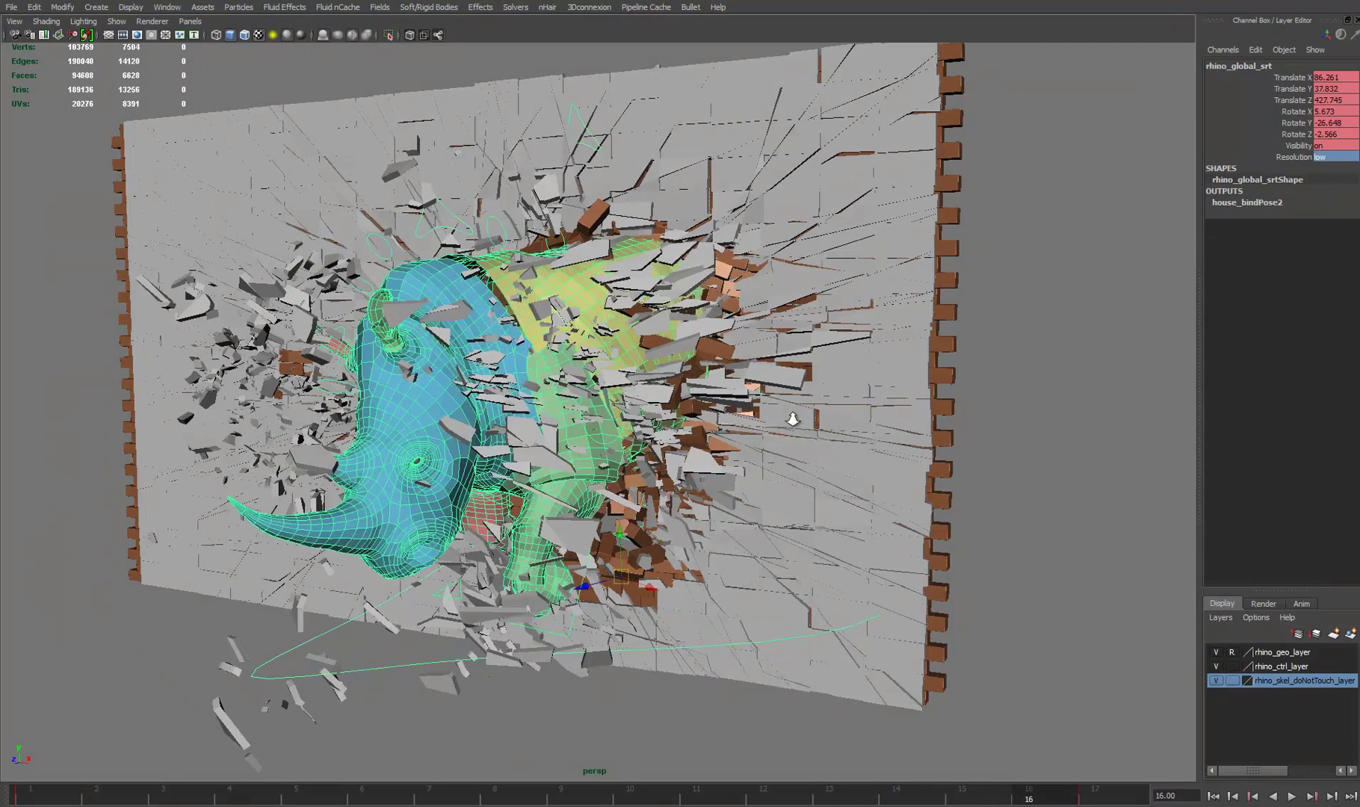
left_click(1347, 171)
Play back the wall-break animation with the low-resolution rhino and examine the emerging head and fragments.
right_click_drag(863, 393, 895, 398, "alt")
left_click_drag(816, 713, 860, 720, "alt")
key("alt+v")
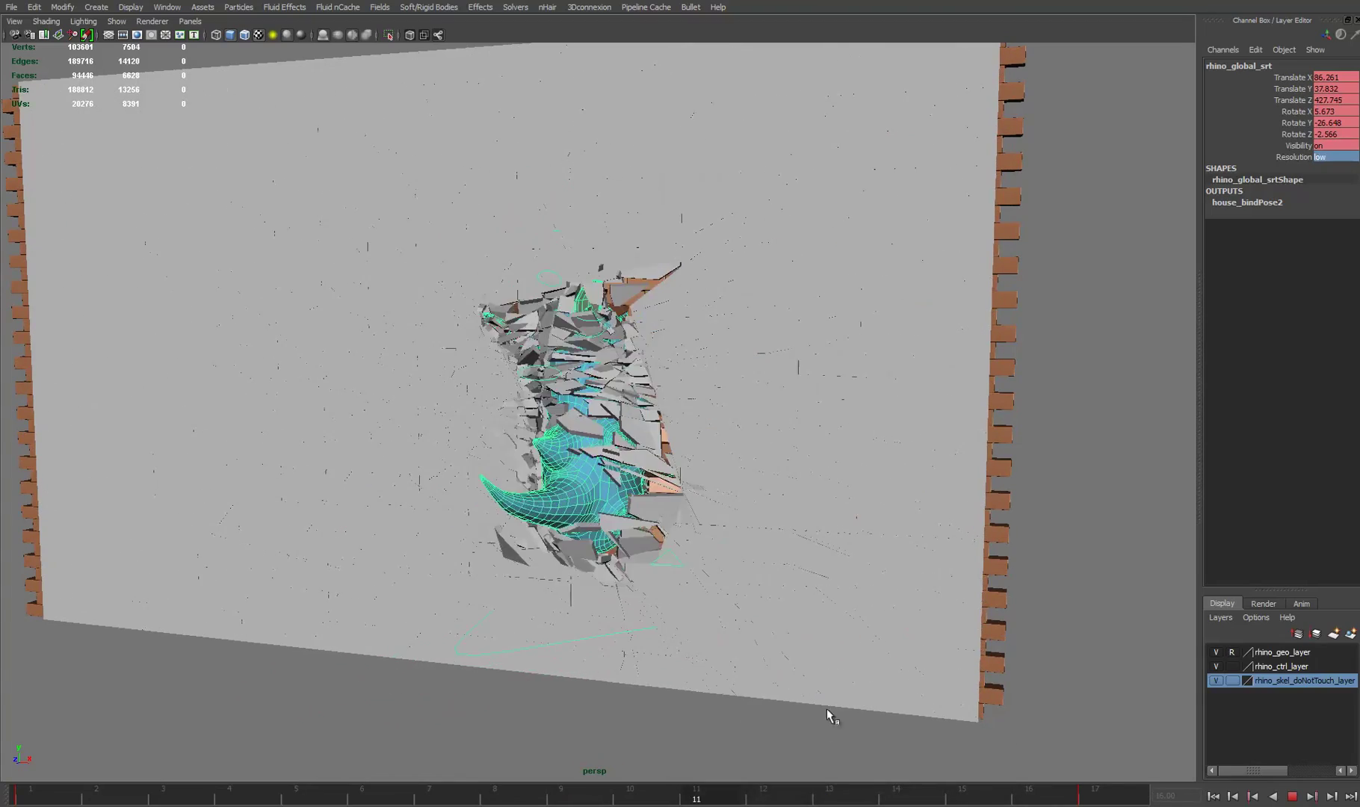
key("alt+v")
left_click_drag(468, 645, 436, 630, "alt")
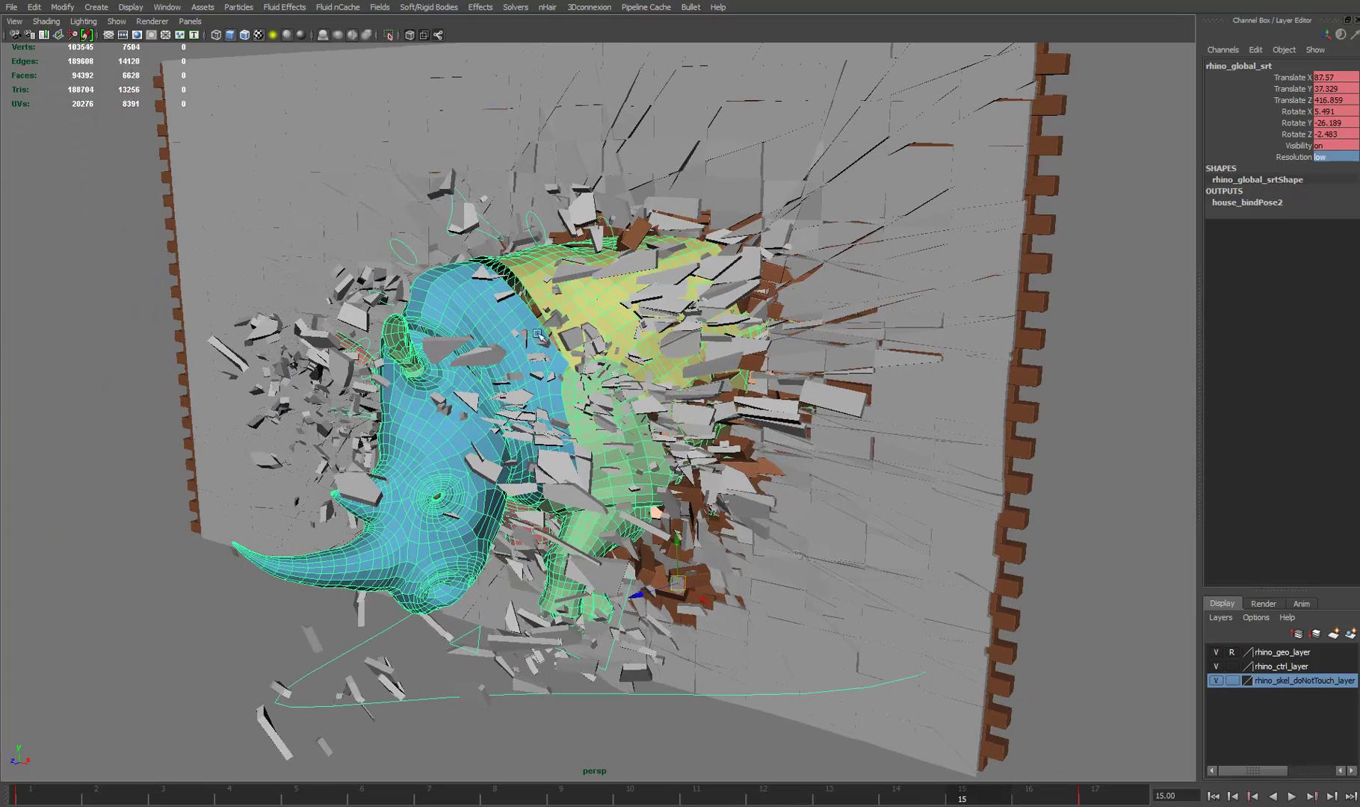
middle_click_drag(483, 333, 448, 324, "alt")
left_click_drag(449, 324, 470, 325, "alt")
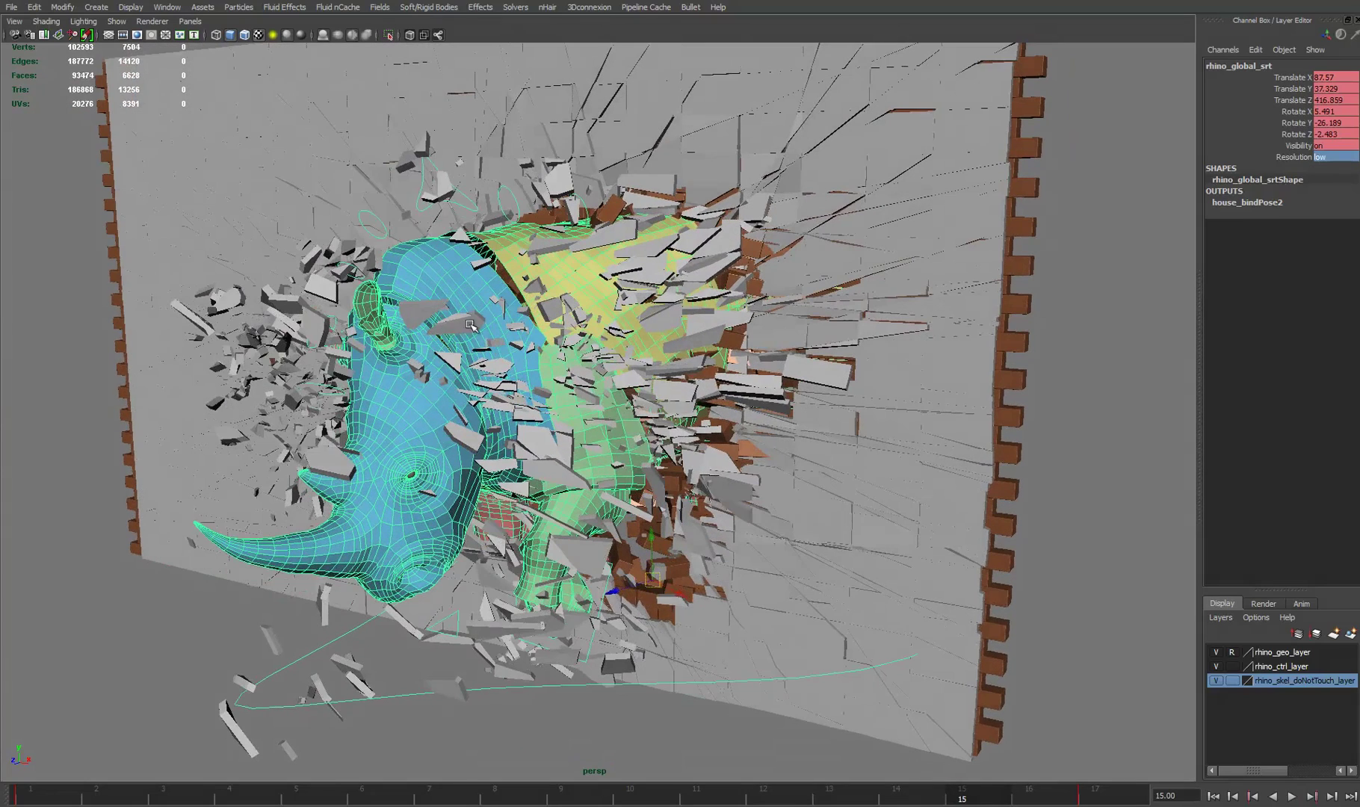
Open the brick-built AMD logo scene from the project's 00_pres folder without keeping changes to the current scene.
left_click(10, 7)
left_click(54, 43)
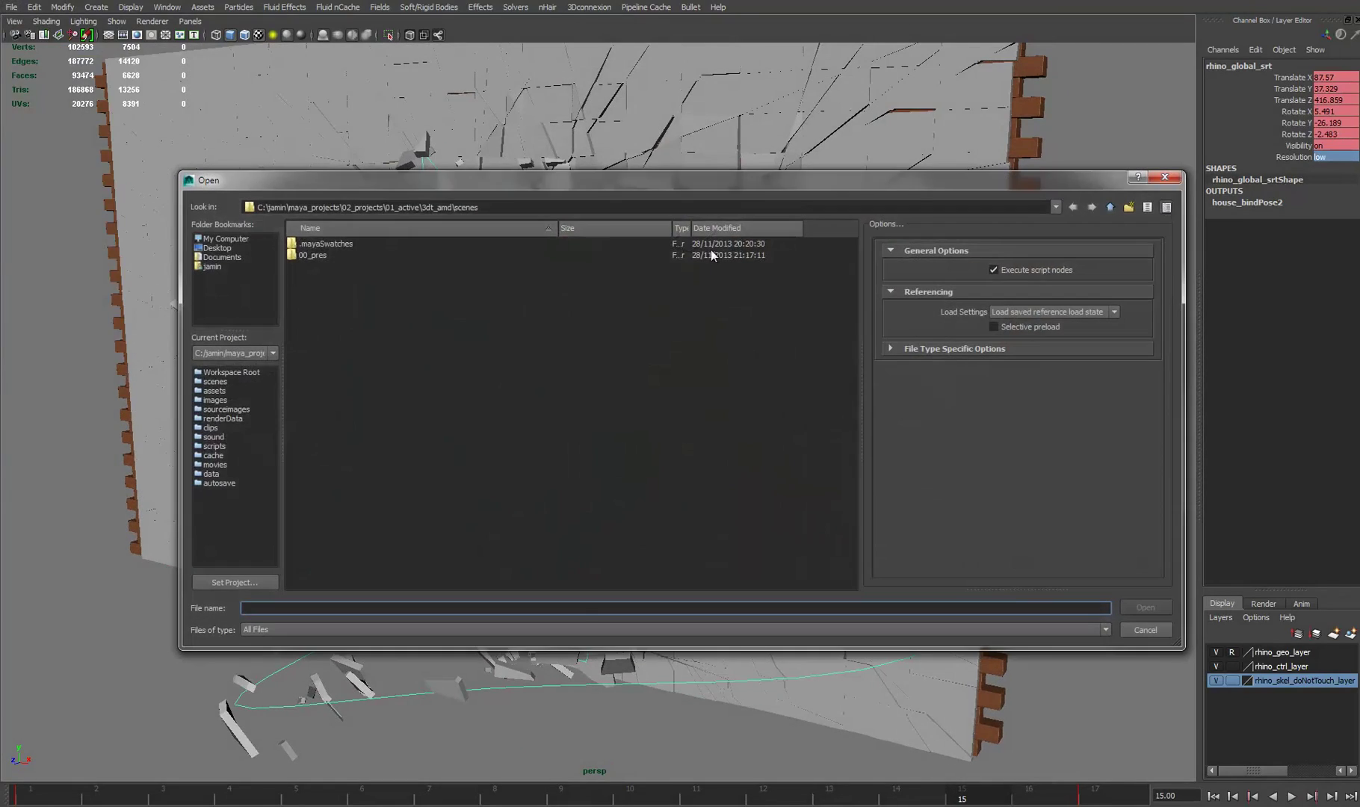
double_click(327, 254)
double_click(324, 277)
left_click(676, 408)
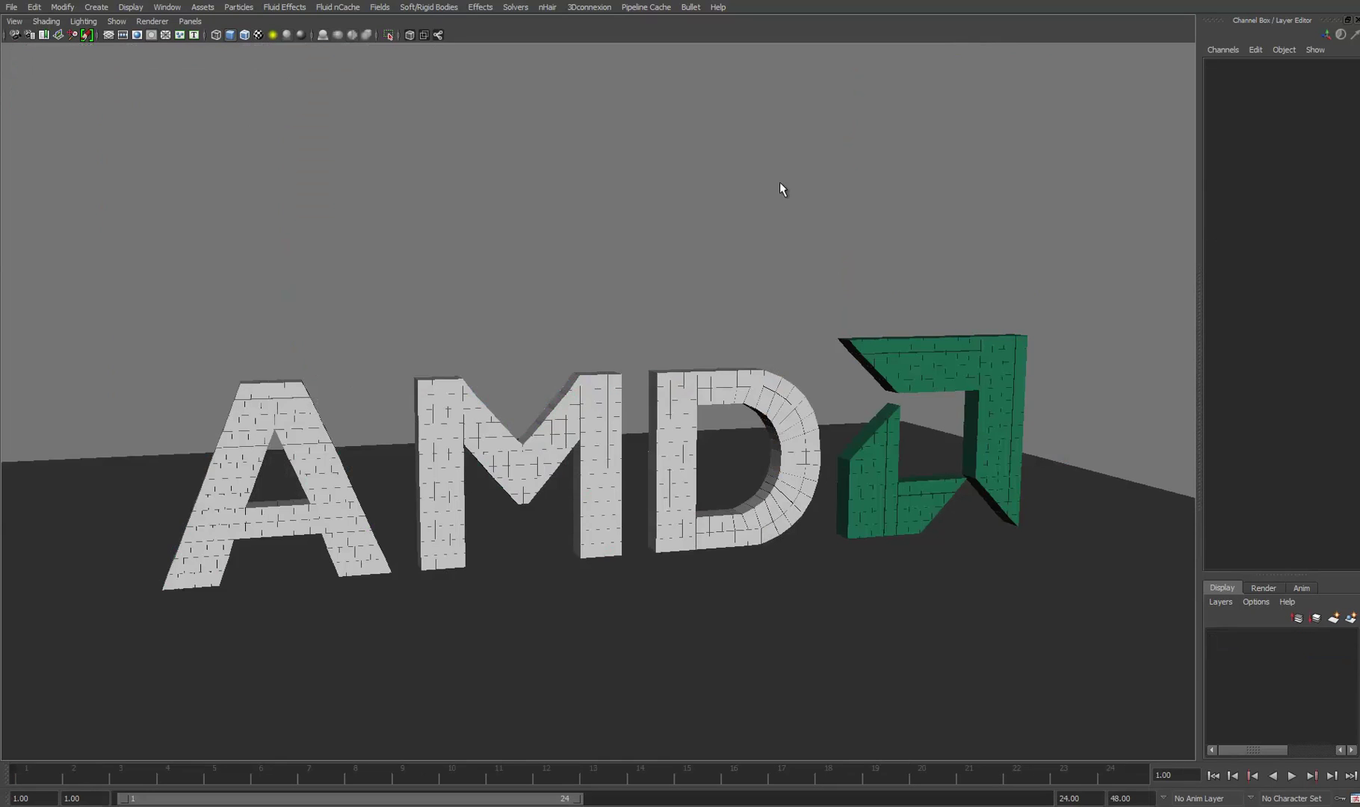
Examine the brick-built AMD letters, the green logo and the floor plane from several angles.
middle_click_drag(629, 344, 696, 326, "alt")
right_click_drag(696, 326, 704, 374, "alt")
left_click_drag(704, 374, 549, 322, "alt")
left_click_drag(442, 321, 514, 402)
left_click_drag(396, 399, 293, 308)
left_click_drag(193, 308, 411, 351, "alt")
right_click_drag(411, 351, 359, 363, "alt")
left_click(290, 552)
left_click_drag(290, 552, 565, 494, "alt")
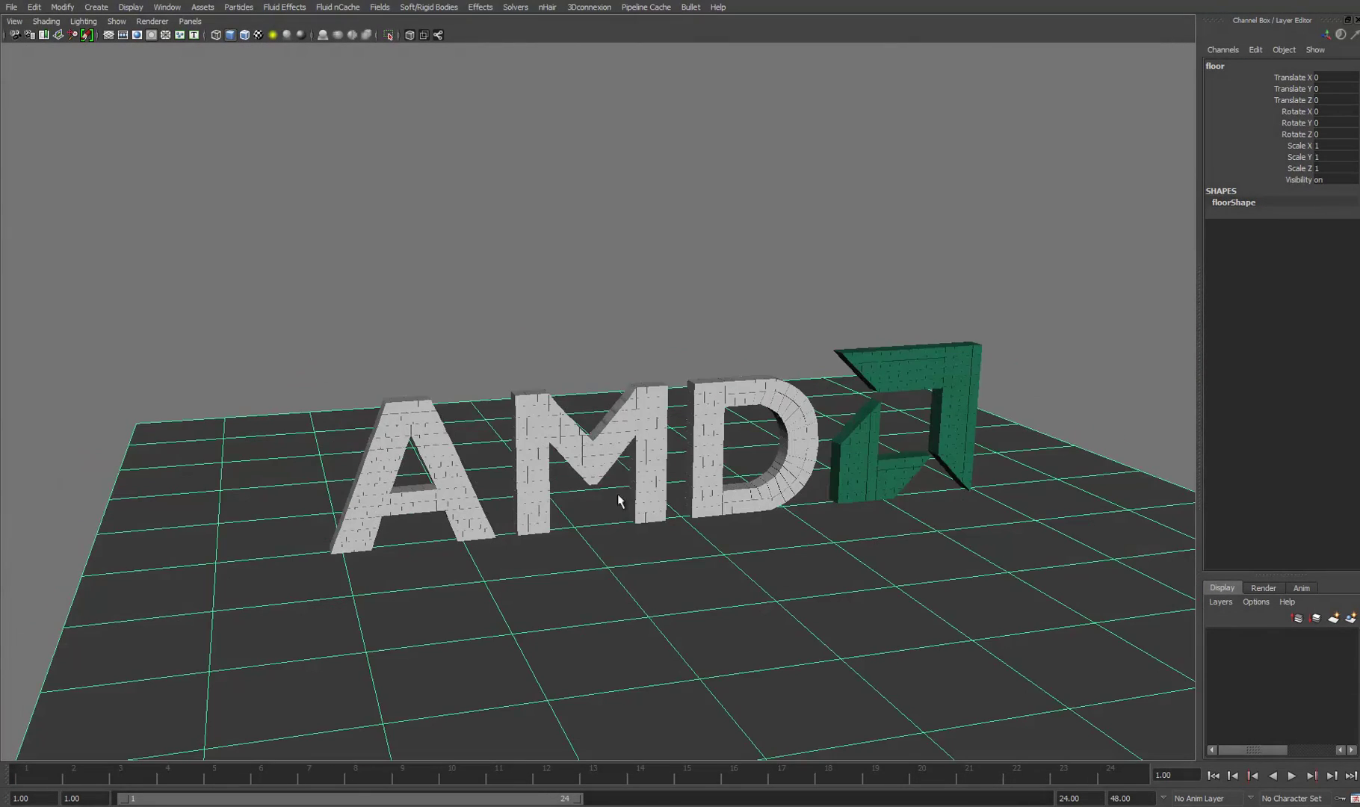
left_click_drag(677, 458, 732, 440, "alt")
middle_click_drag(697, 444, 617, 468, "alt")
right_click_drag(616, 468, 625, 477, "alt")
Create active Bullet rigid bodies for all letter and logo bricks, excluding the floor, using default options with a Box collider.
left_click_drag(154, 266, 1025, 627)
left_click(1064, 597, "shift")
left_click_drag(864, 561, 767, 202, "alt")
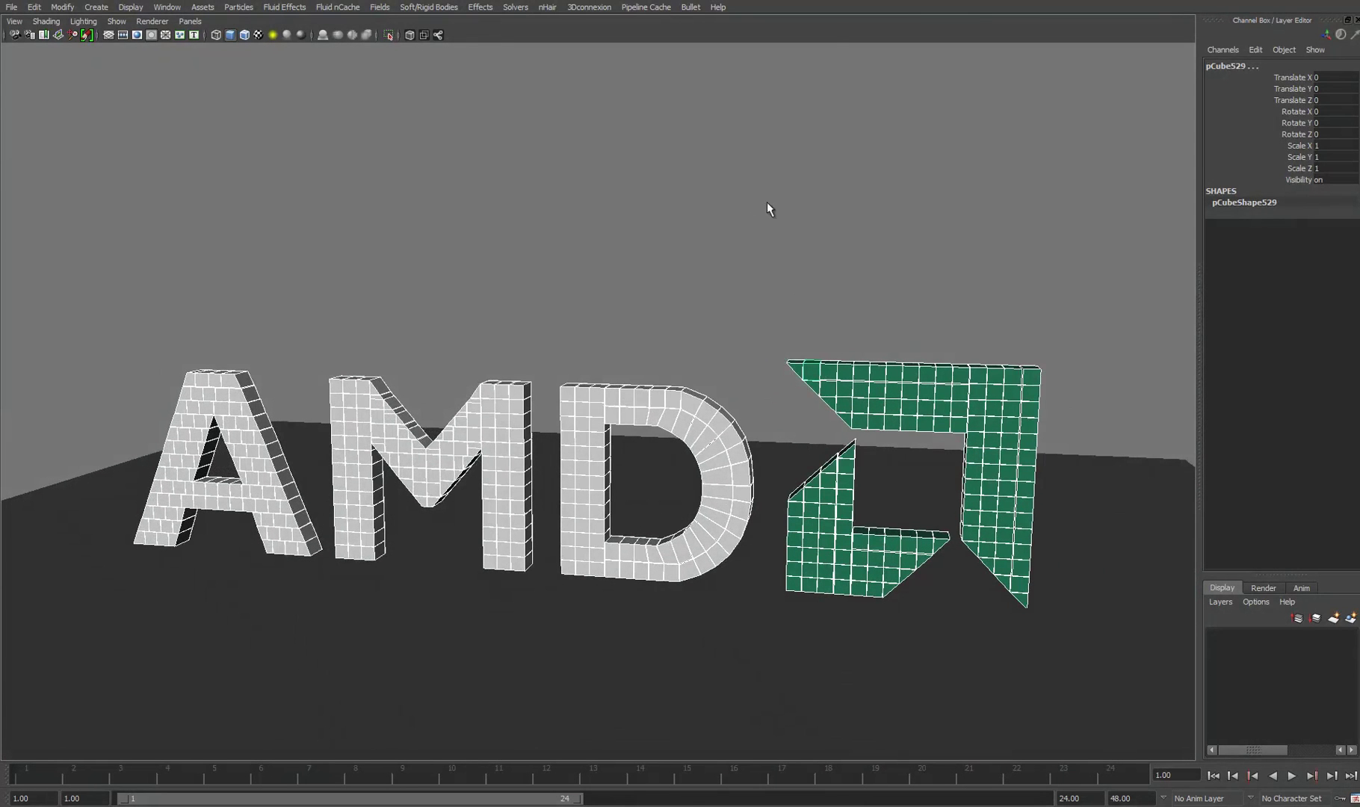
left_click(690, 6)
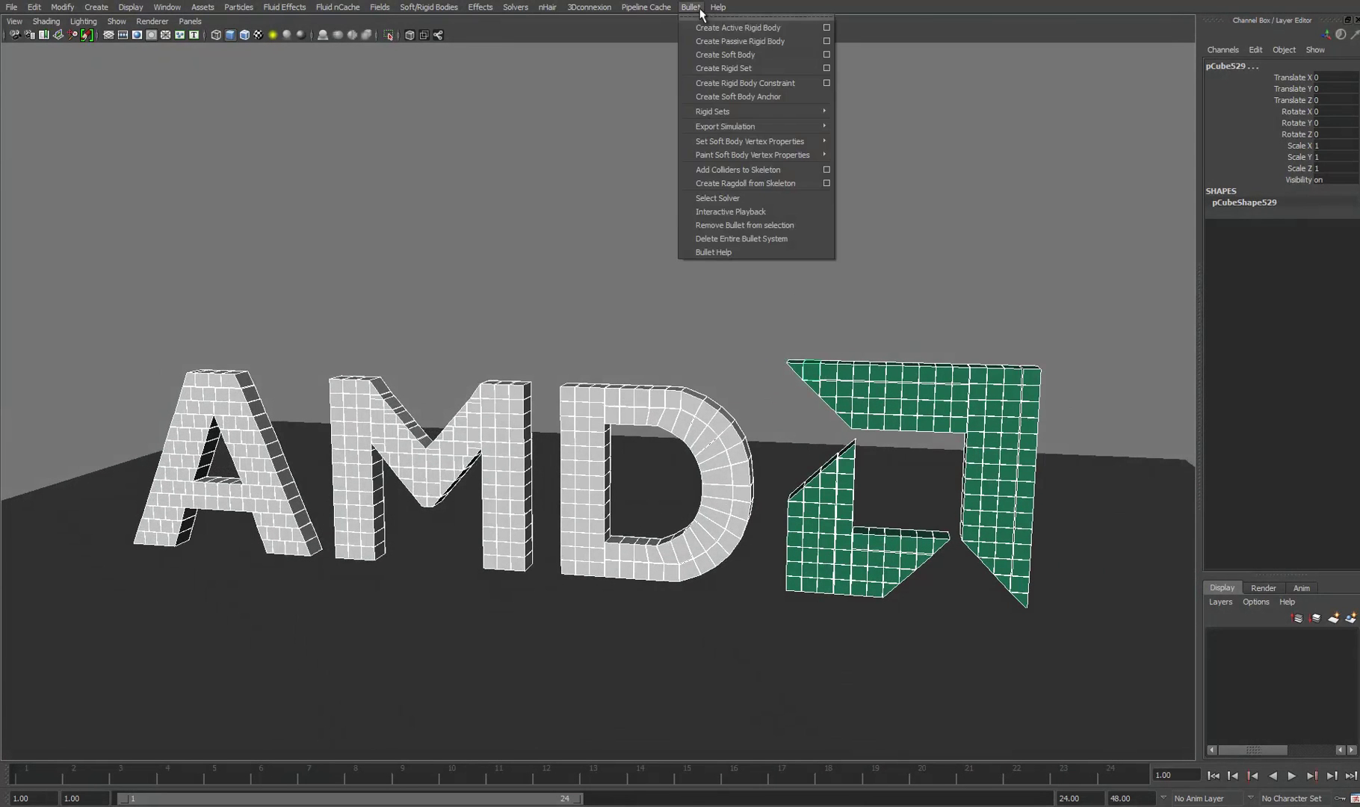
left_click(827, 28)
left_click_drag(703, 281, 866, 141)
left_click(664, 158)
left_click(690, 186)
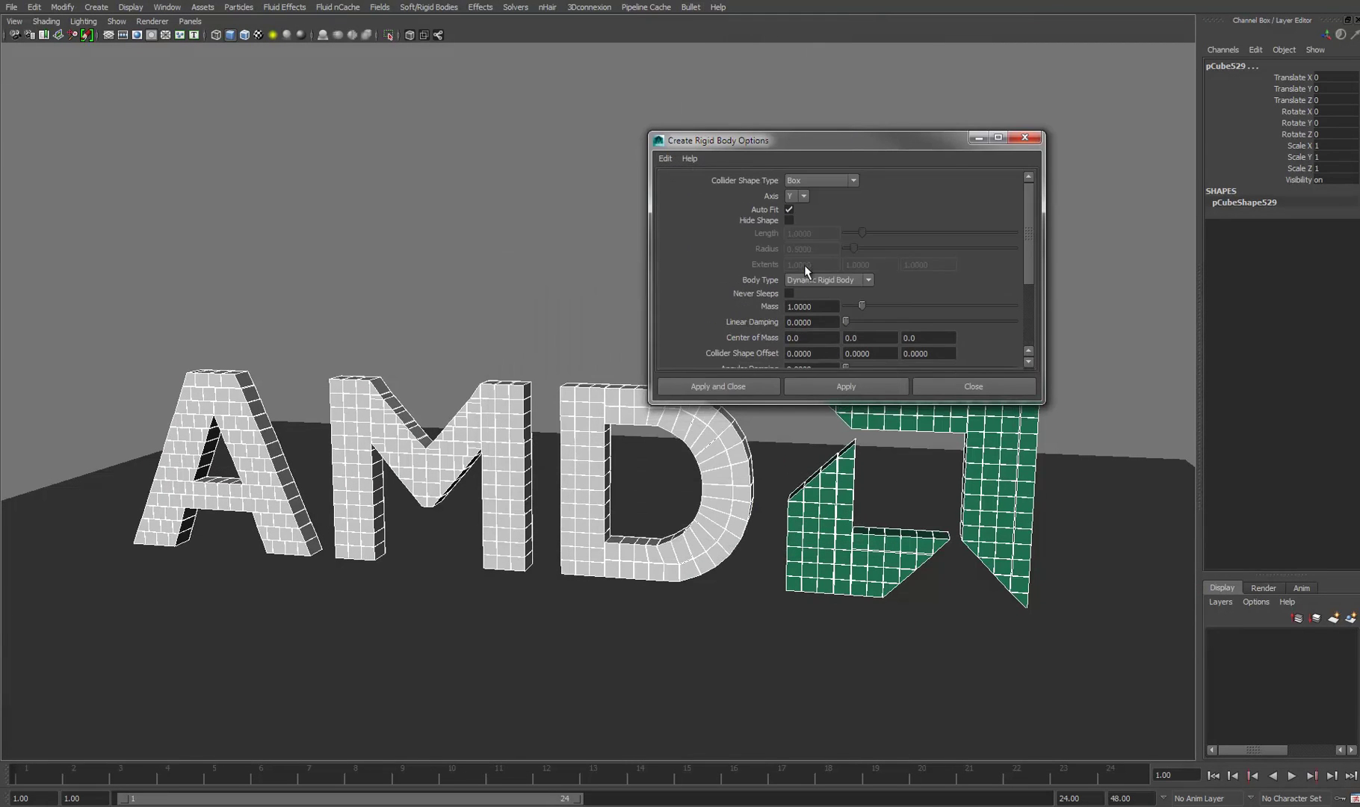
left_click_drag(243, 290, 771, 247, "alt")
right_click_drag(321, 433, 501, 422, "alt")
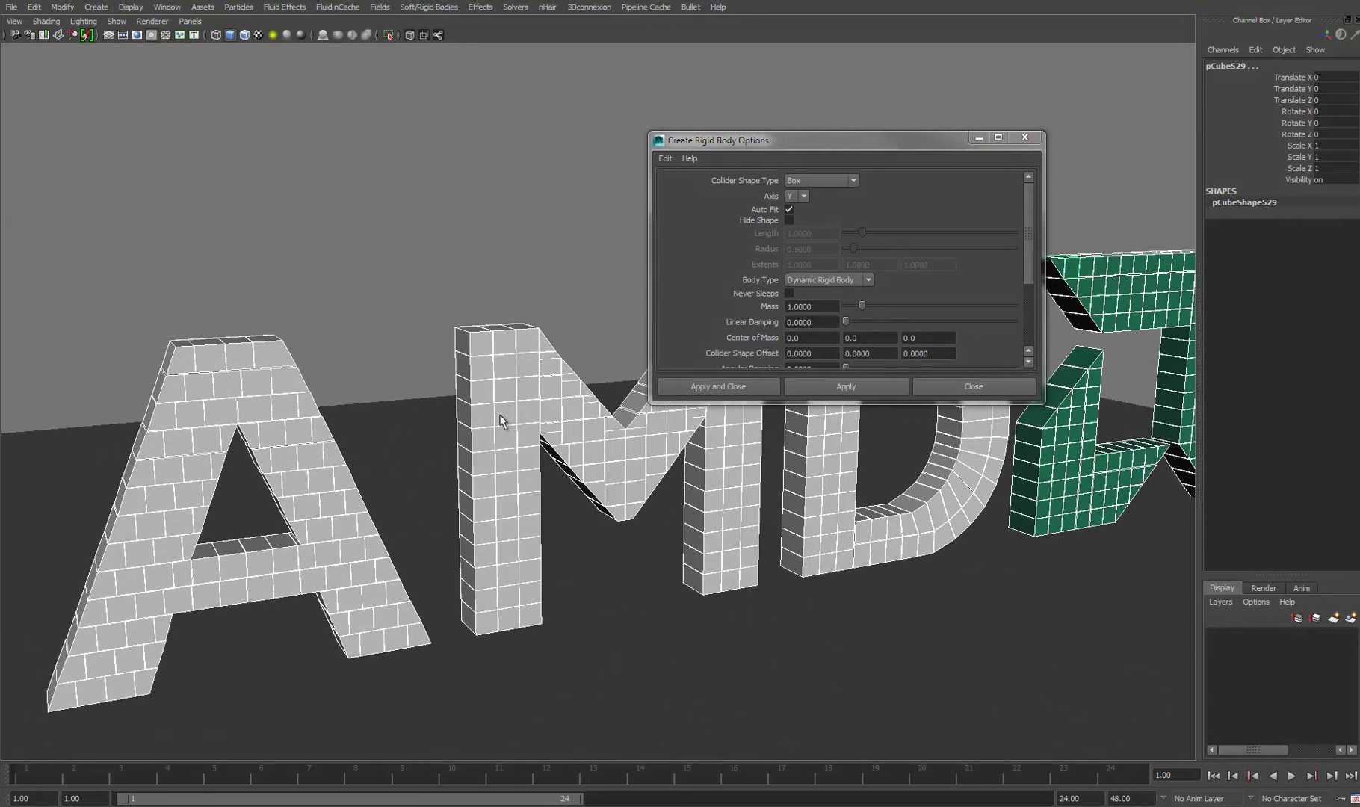
left_click(745, 384)
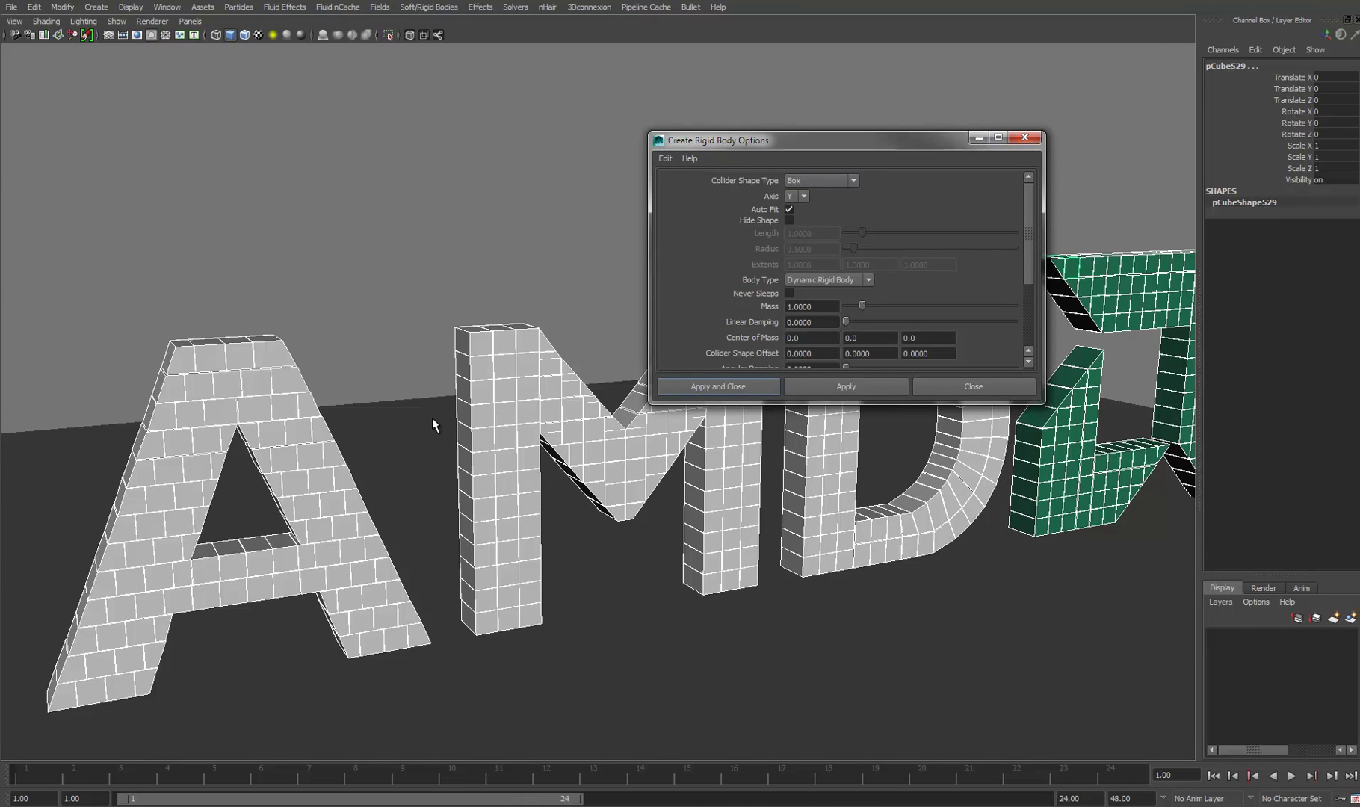
Make the floor a passive Bullet rigid body with a plane collider shape.
right_click_drag(656, 424, 535, 392, "alt")
left_click_drag(535, 392, 616, 421, "alt")
middle_click_drag(616, 422, 556, 419, "alt")
right_click_drag(557, 419, 514, 409, "alt")
left_click(1070, 519)
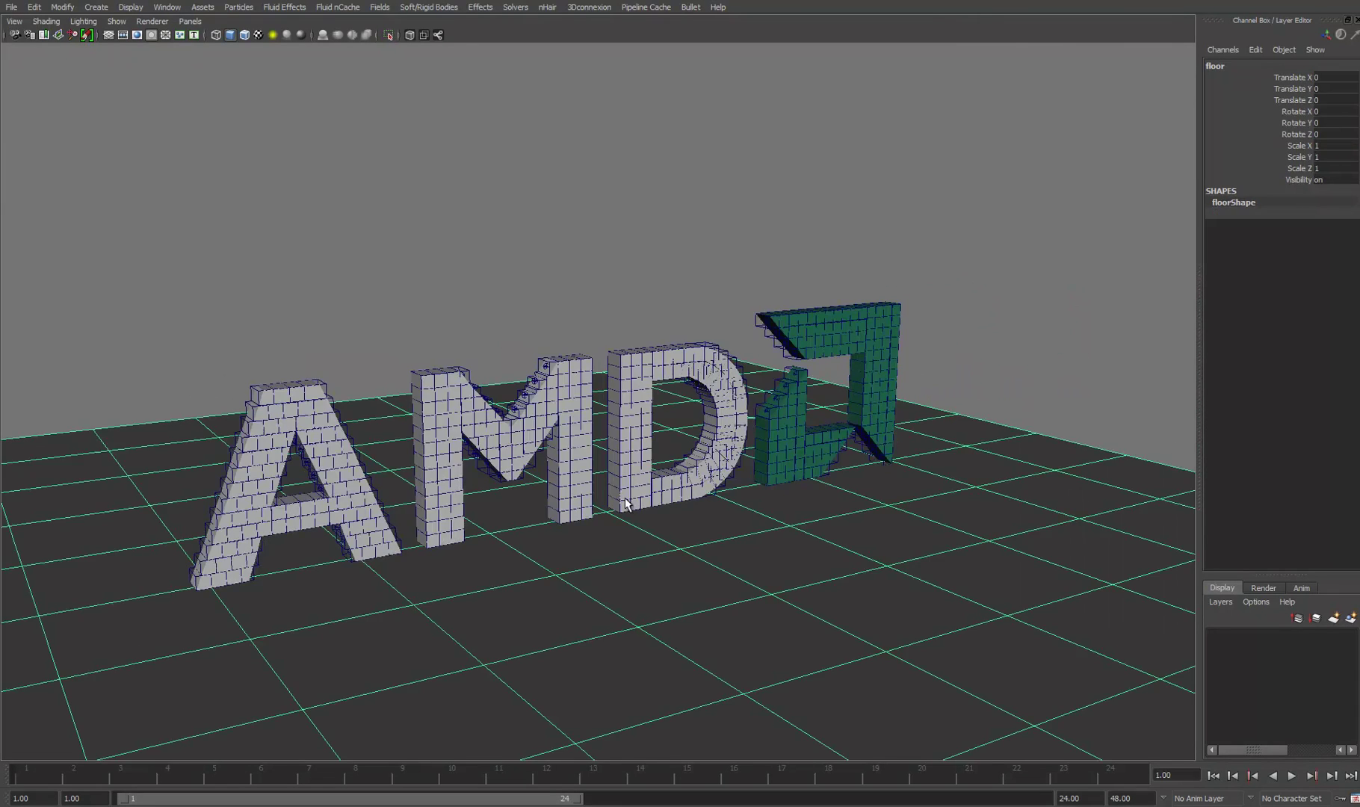
left_click(648, 9)
mouse_move(690, 6)
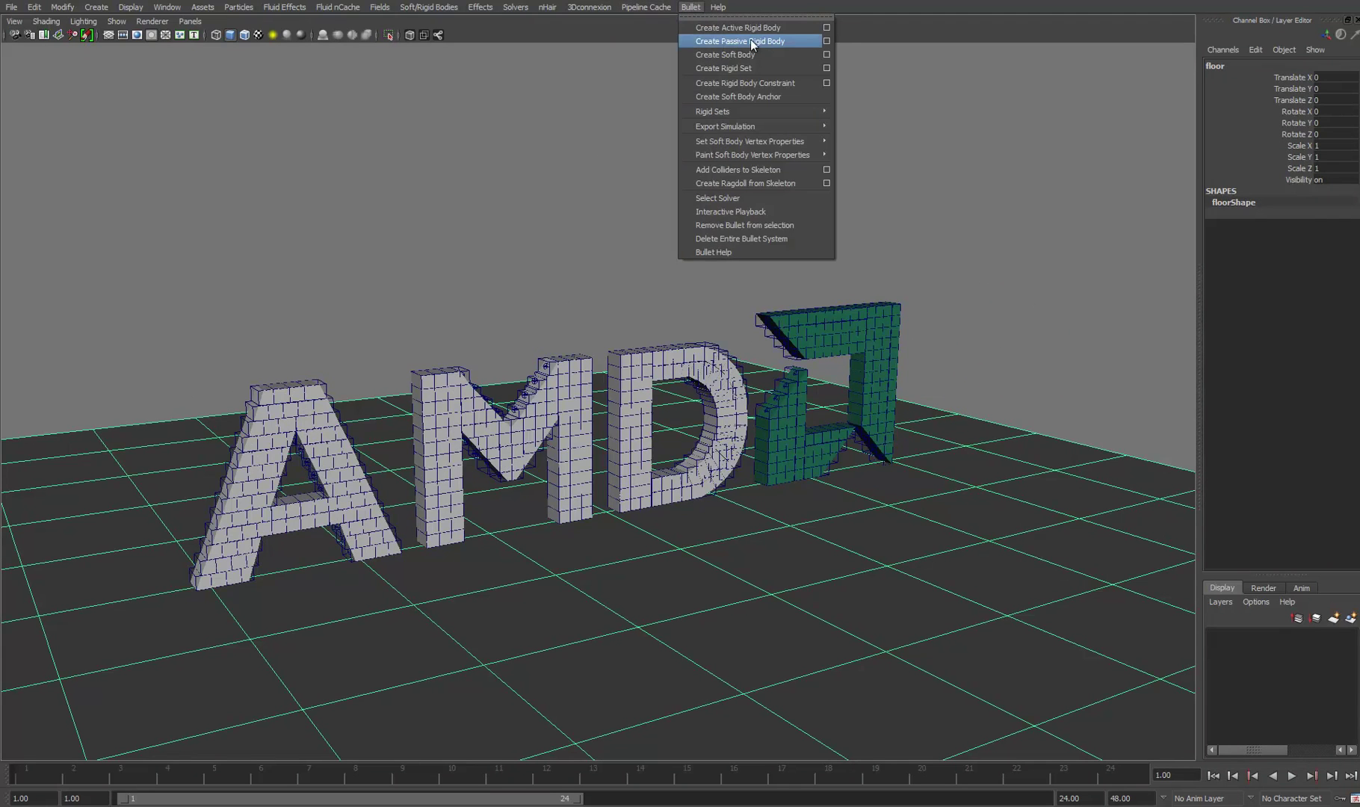
left_click(826, 41)
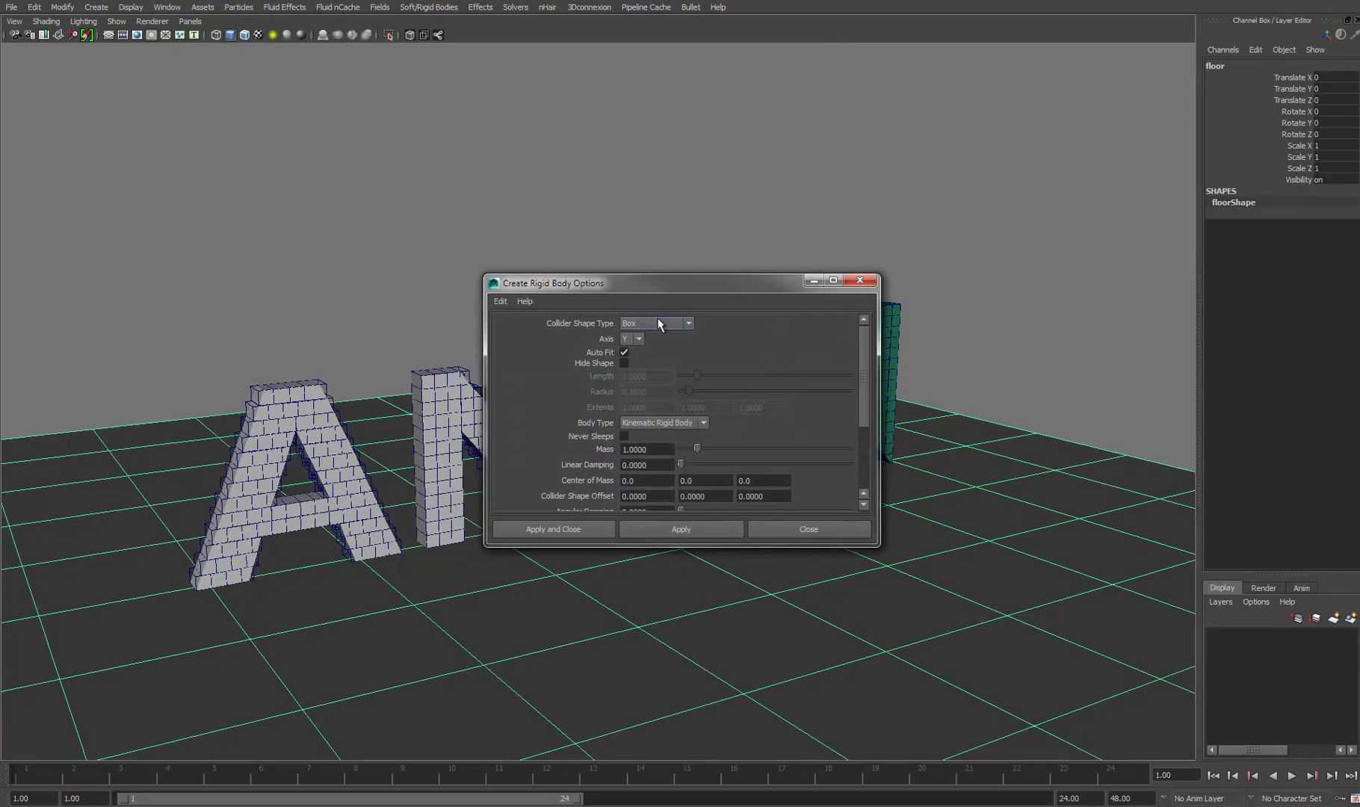
left_click(660, 324)
left_click(659, 380)
left_click(569, 526)
Set the end of the animation's playback range to frame 200.
middle_click_drag(659, 514, 692, 506, "alt")
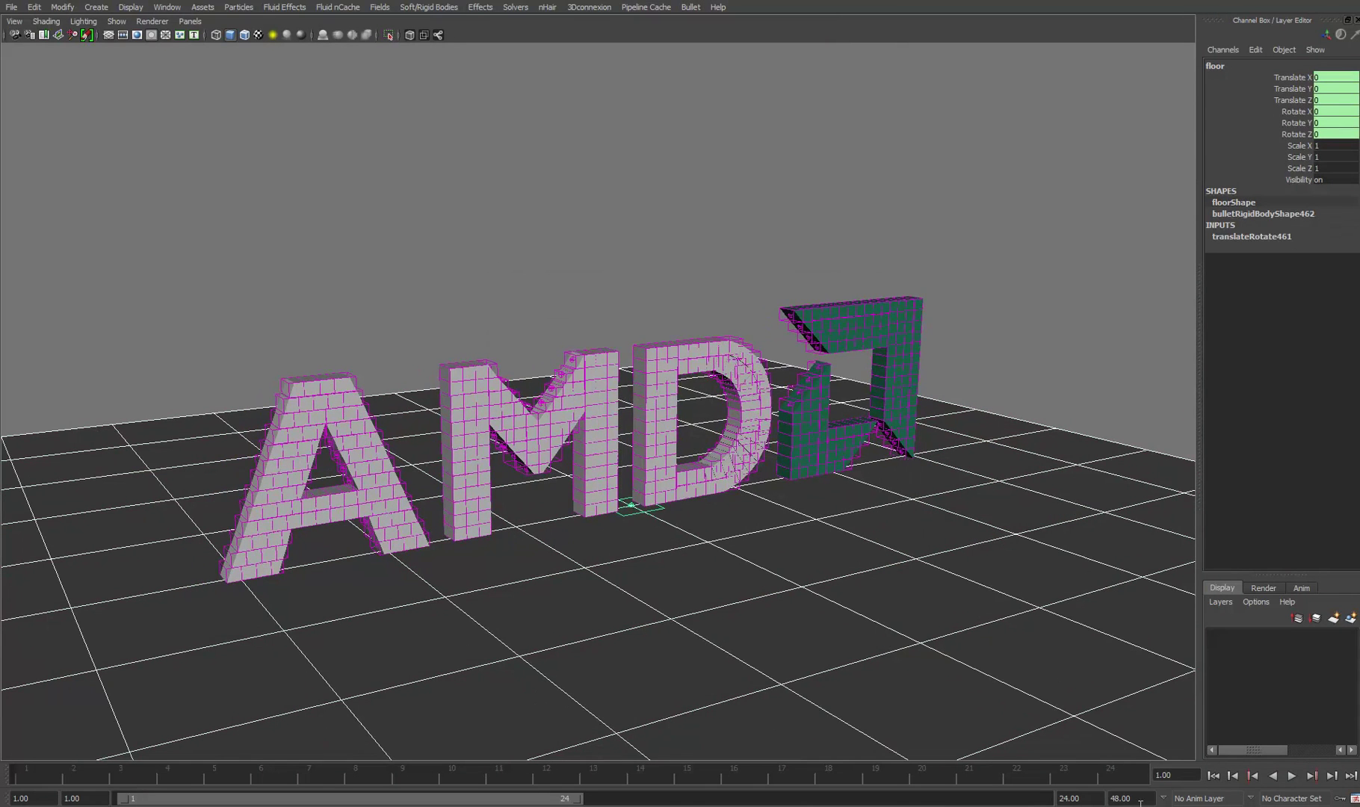
left_click_drag(1092, 799, 1049, 800)
type("200")
key("Return")
Play the rigid body simulation and examine the collapsing AMD bricks from several angles.
left_click(1292, 777)
scroll(637, 471, "up", 3)
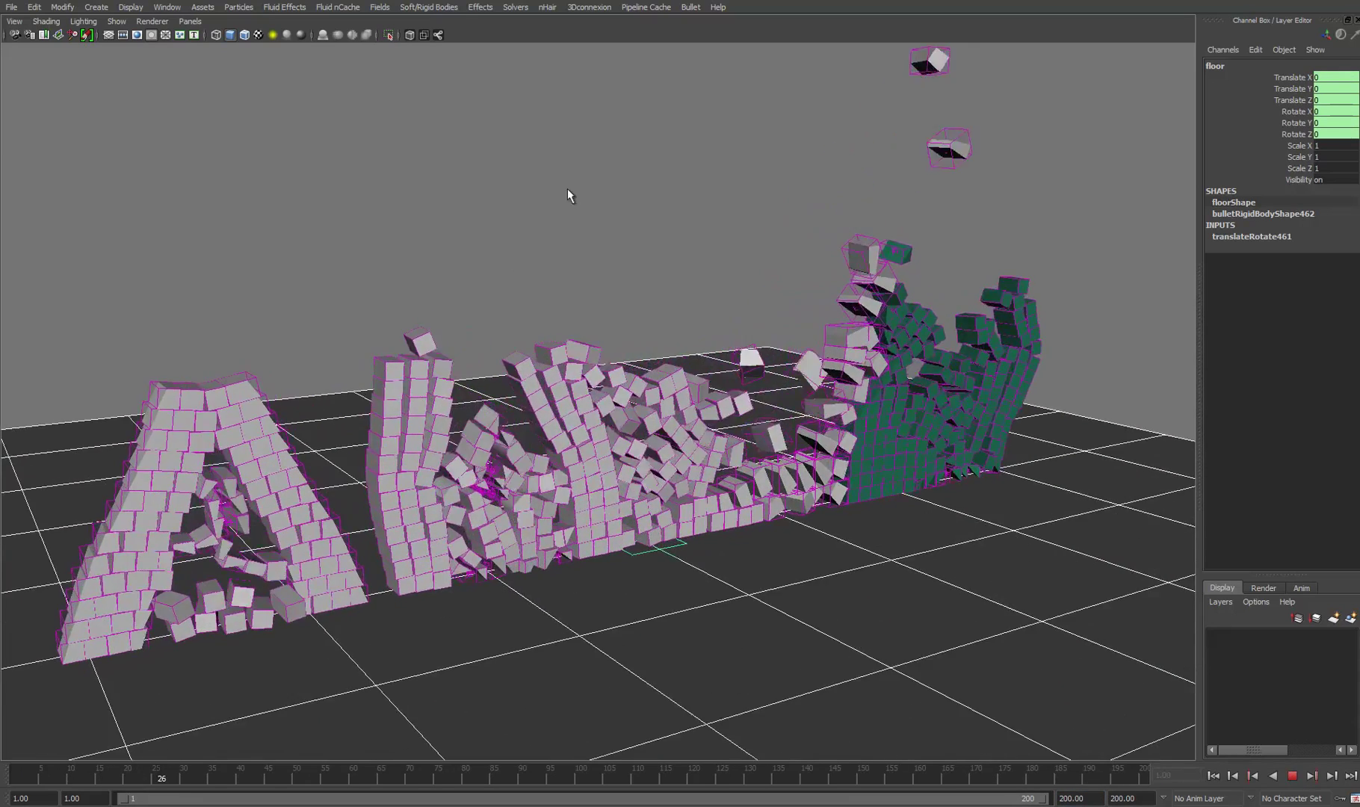
left_click(569, 195)
left_click_drag(699, 478, 524, 491, "alt")
scroll(524, 492, "up", 2)
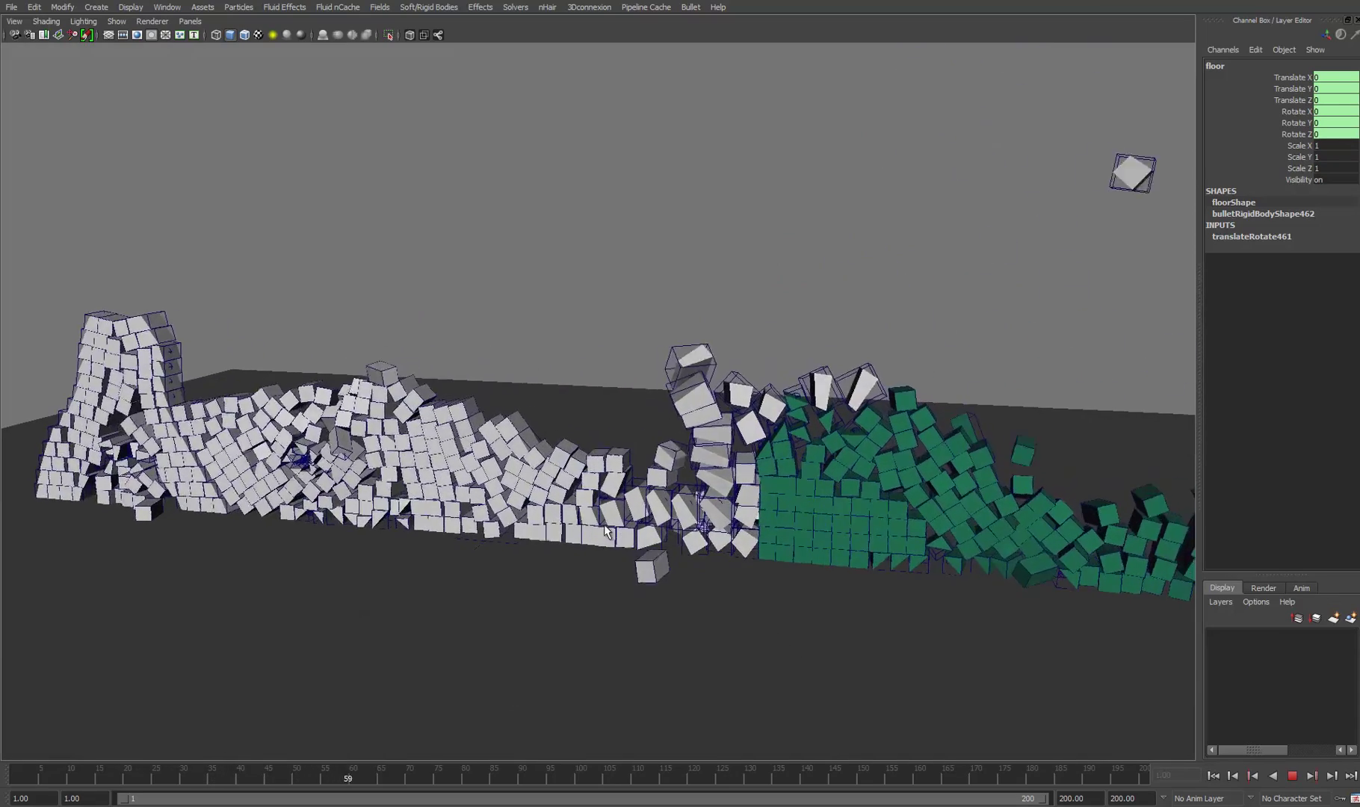
left_click_drag(345, 494, 602, 532, "alt")
scroll(486, 485, "up", 2)
scroll(603, 532, "down", 1)
left_click_drag(762, 557, 573, 528, "alt")
scroll(574, 527, "down", 1)
middle_click_drag(575, 529, 607, 562, "alt")
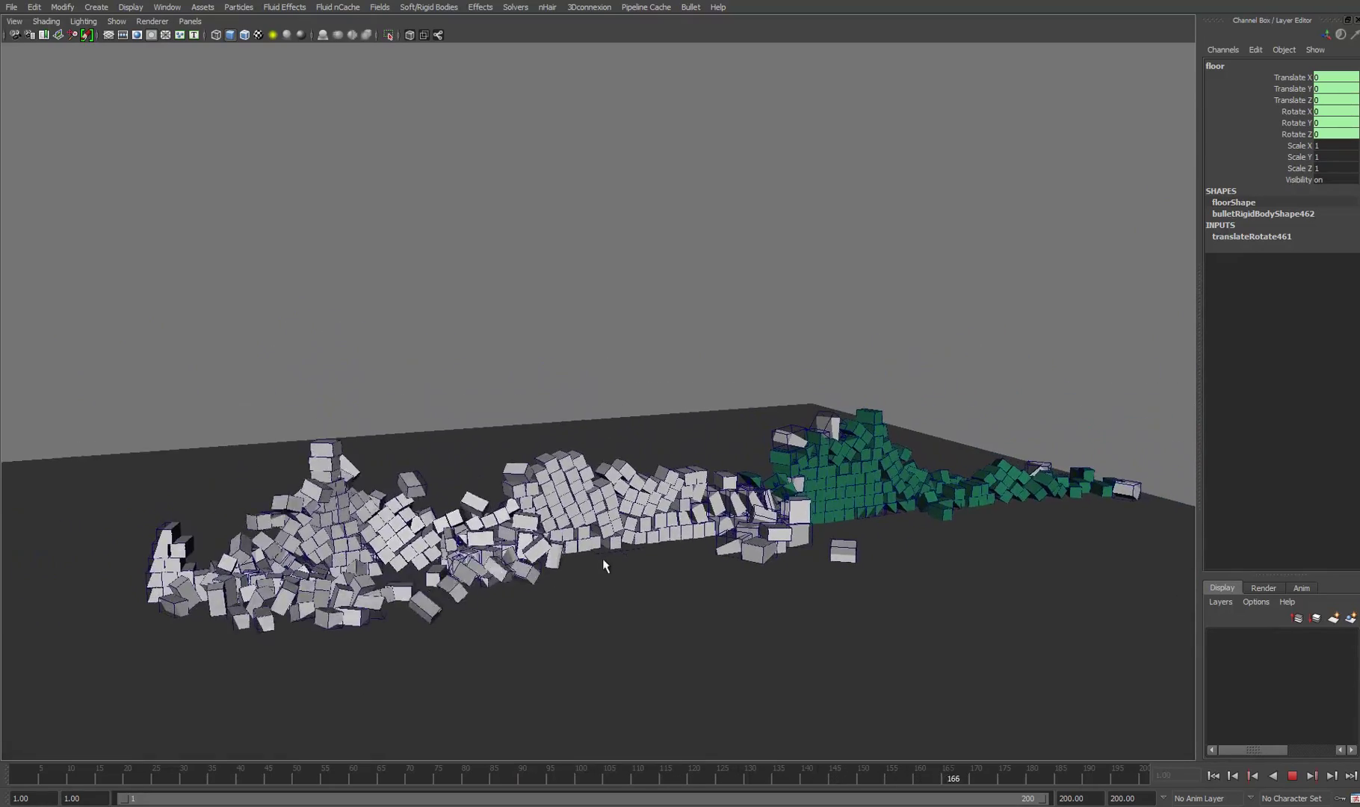
left_click_drag(607, 562, 689, 571, "alt")
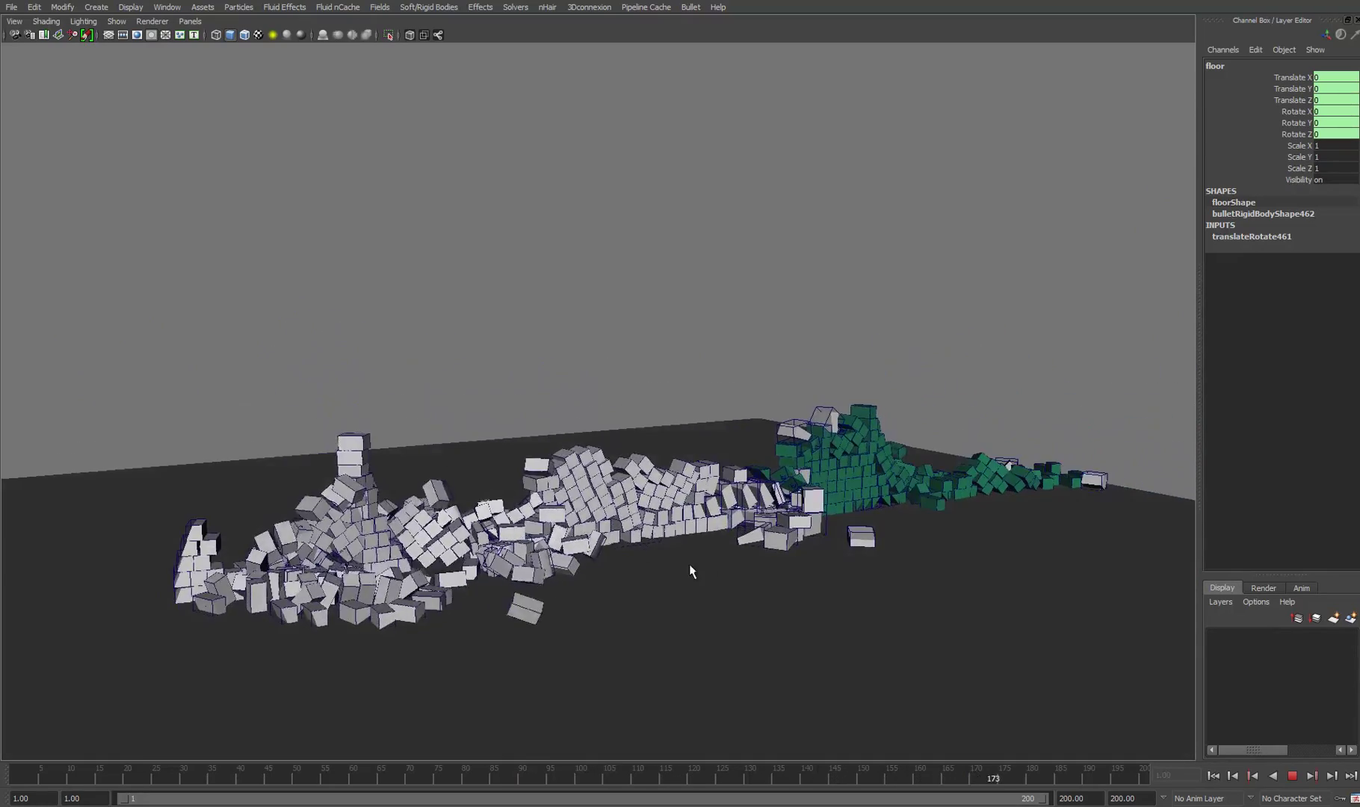
Stop the simulation playback and return to frame 1 with the AMD logo framed in view.
left_click(1292, 775)
left_click(1212, 776)
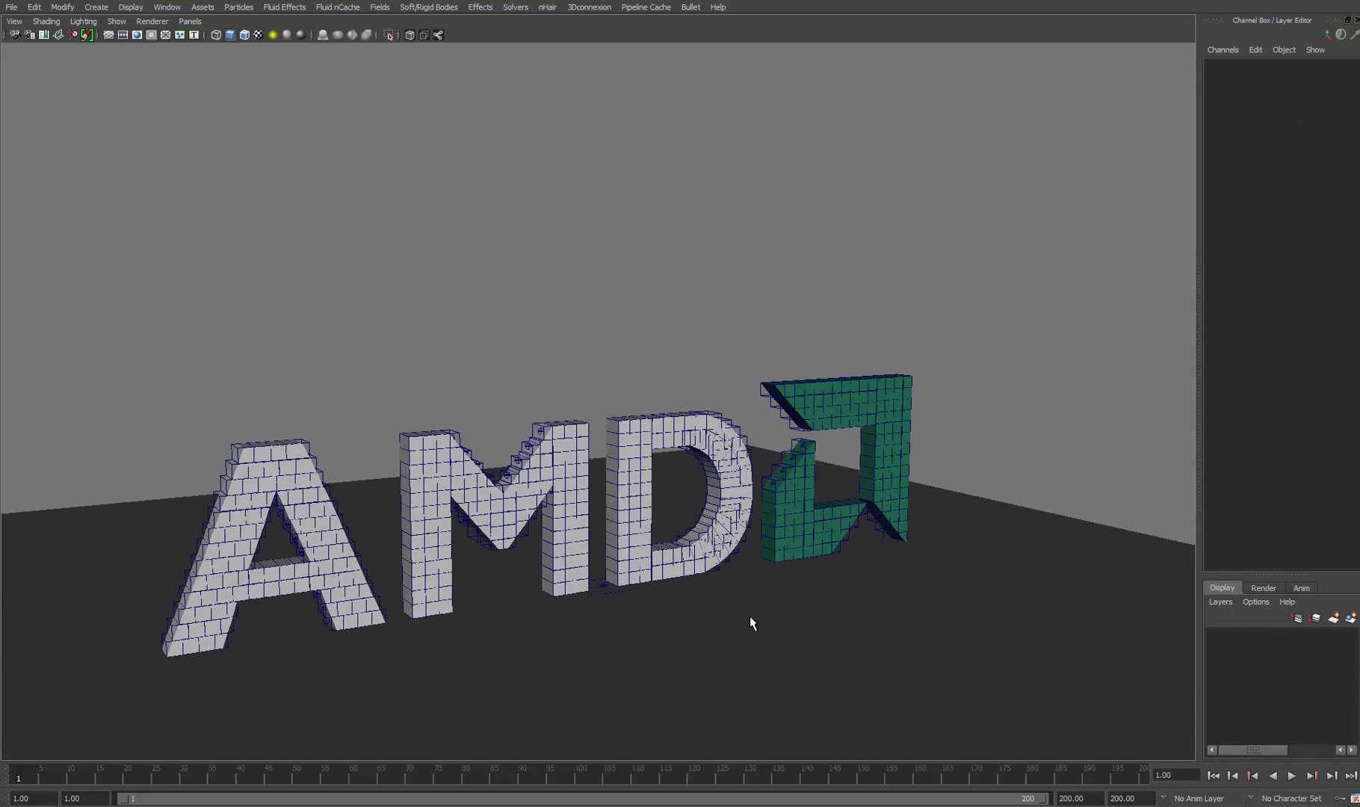
left_click_drag(806, 618, 696, 558, "alt")
left_click_drag(567, 574, 689, 544, "alt")
left_click_drag(472, 558, 506, 549, "alt")
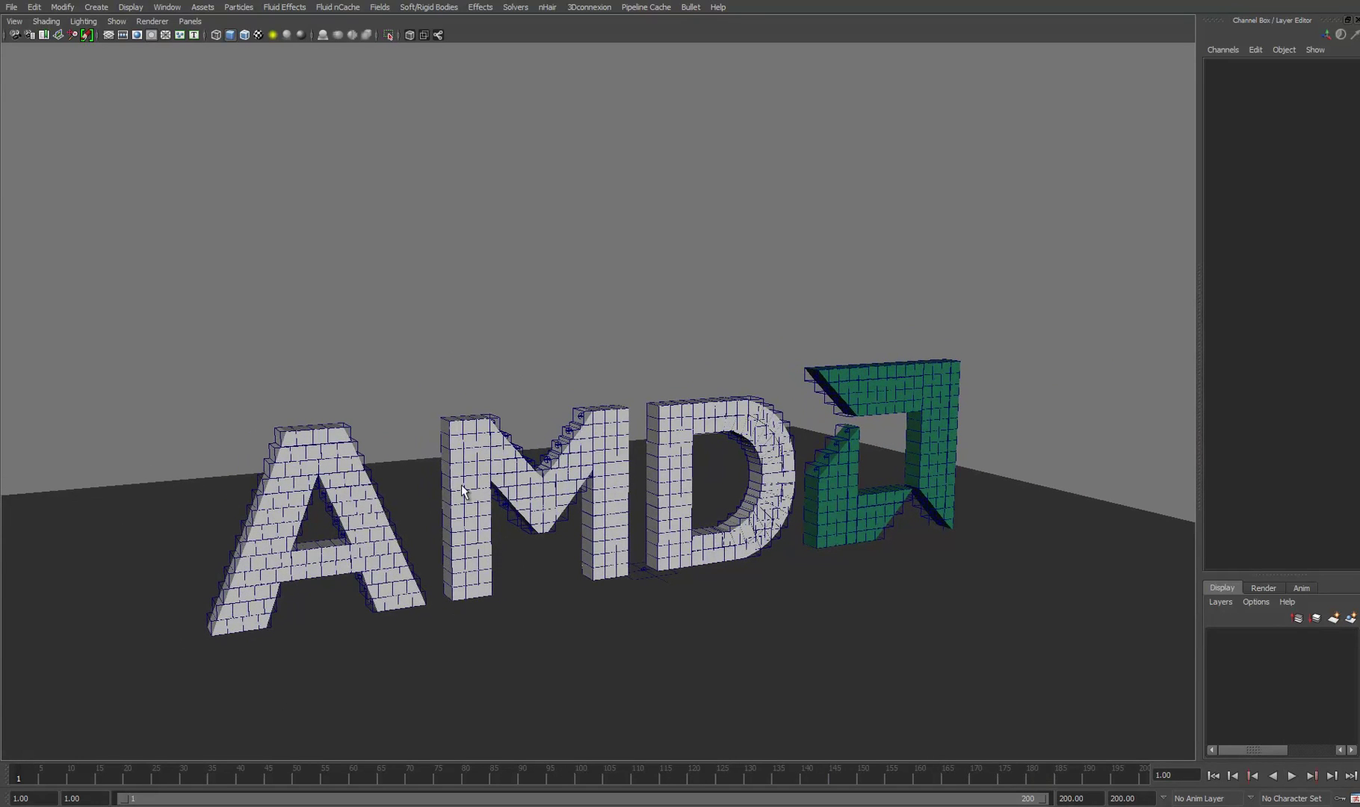
left_click_drag(208, 342, 146, 240, "alt")
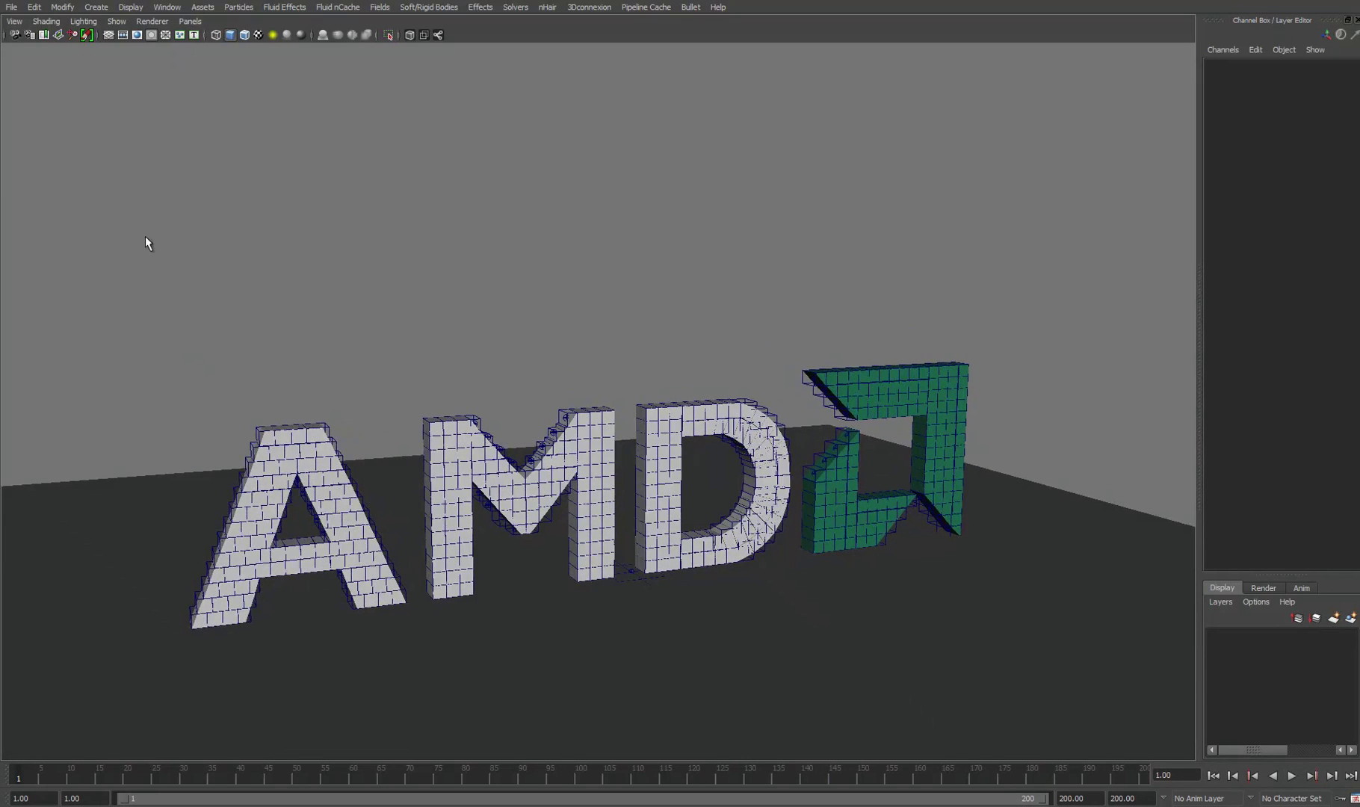
Make all the AMD logo bricks initially sleeping, leaving the floor out of the selection.
left_click_drag(146, 472, 1025, 674)
left_click(1072, 641, "shift")
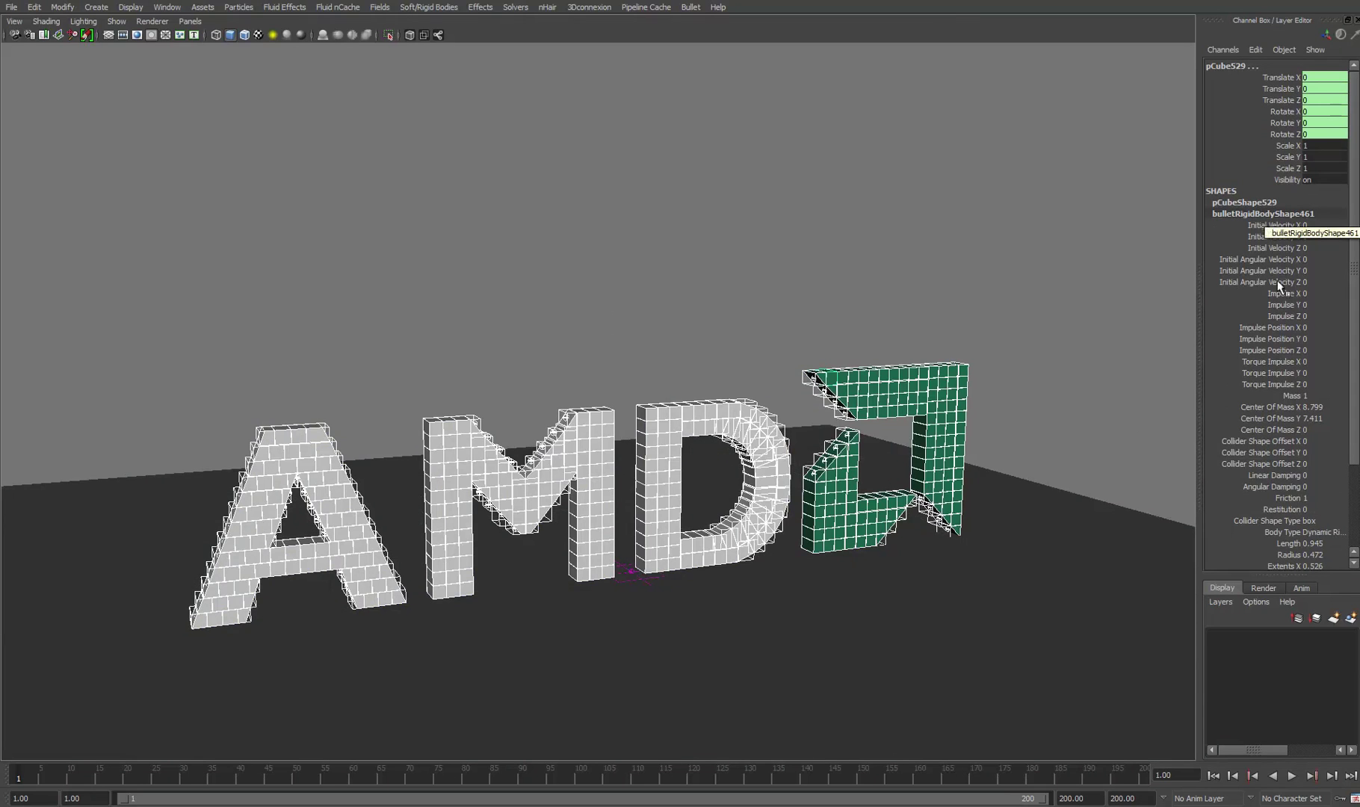
scroll(1296, 394, "down", 3)
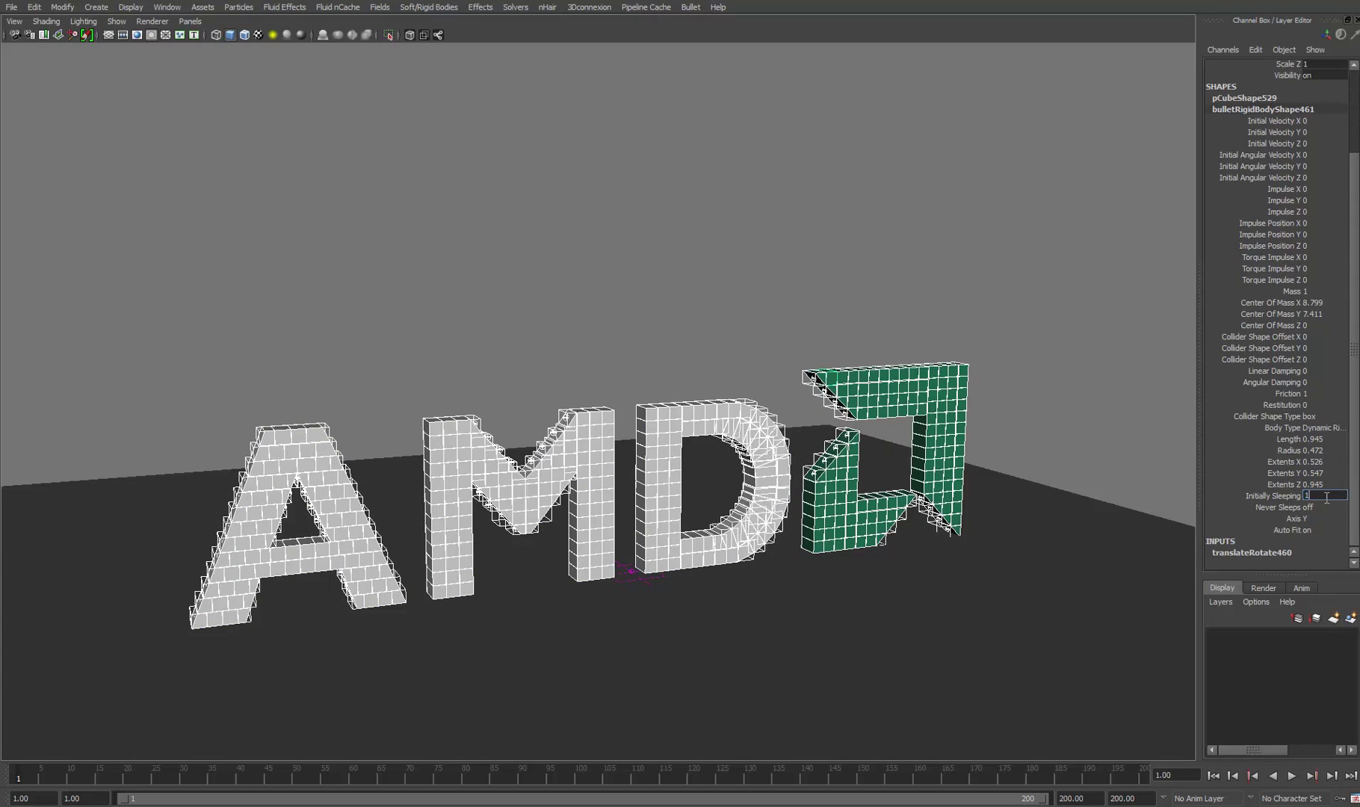
key("Return")
left_click(648, 342)
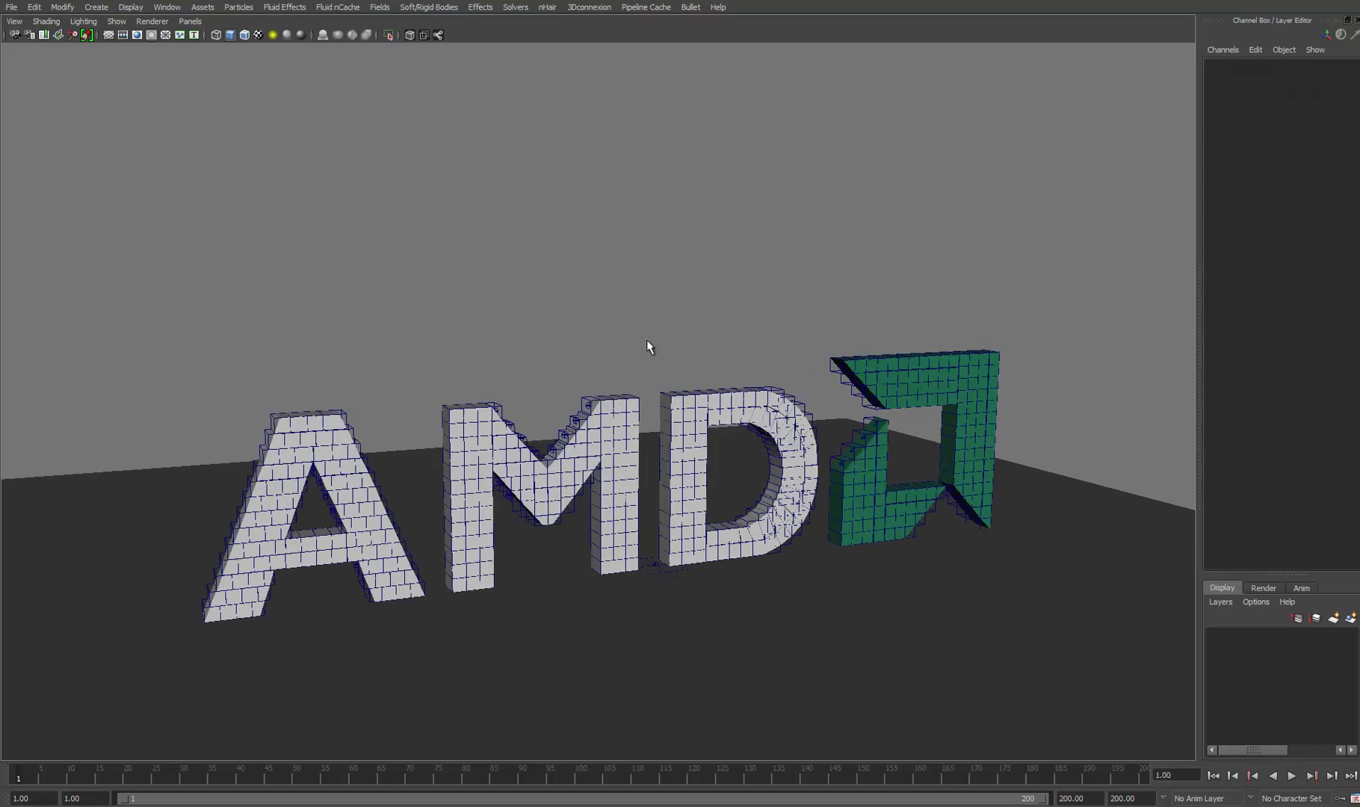
Play the simulation briefly to check how the initially sleeping bricks behave.
left_click(1292, 776)
left_click(1294, 777)
scroll(413, 443, "down", 3)
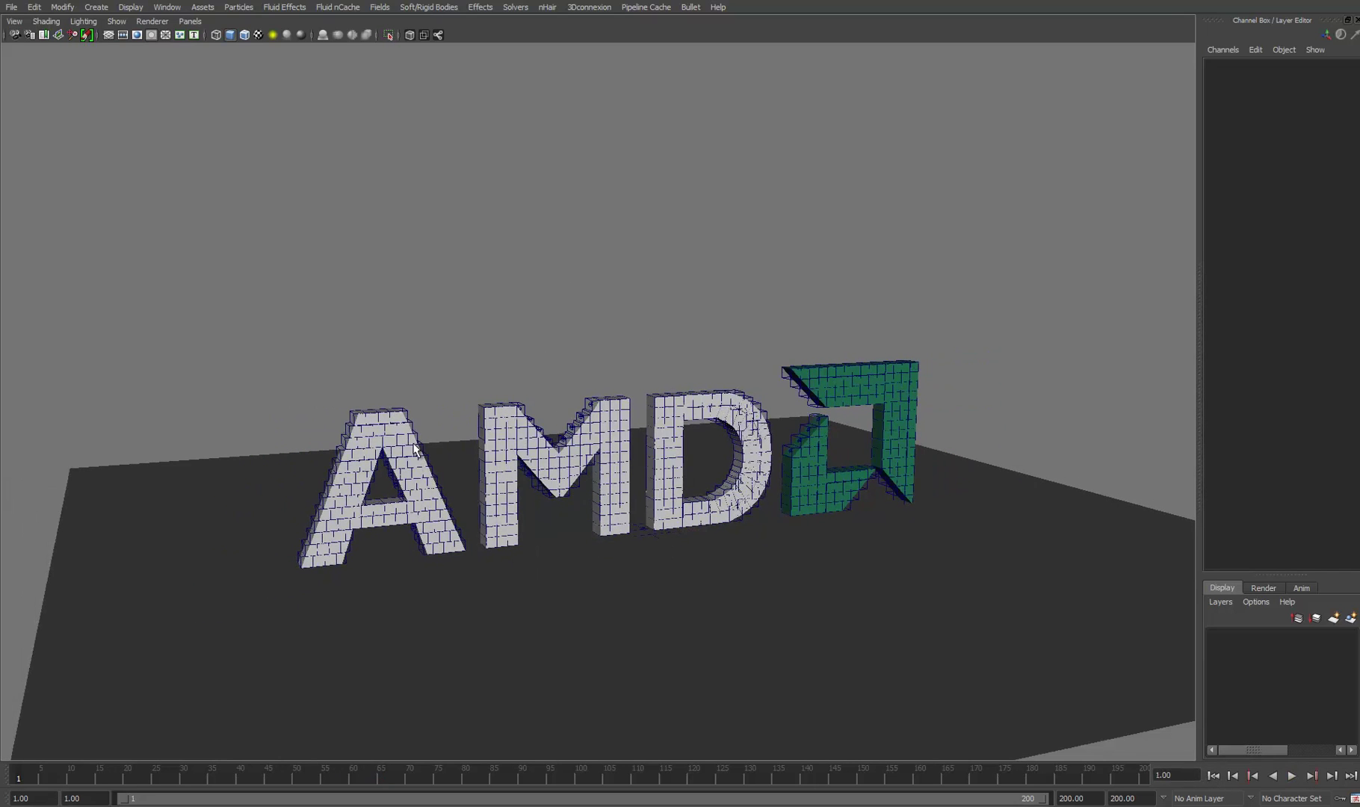
Create a polygon sphere and move it in front of the logo, to about 3.8 in Y and 12.9 in Z.
left_click(95, 9)
mouse_move(187, 42)
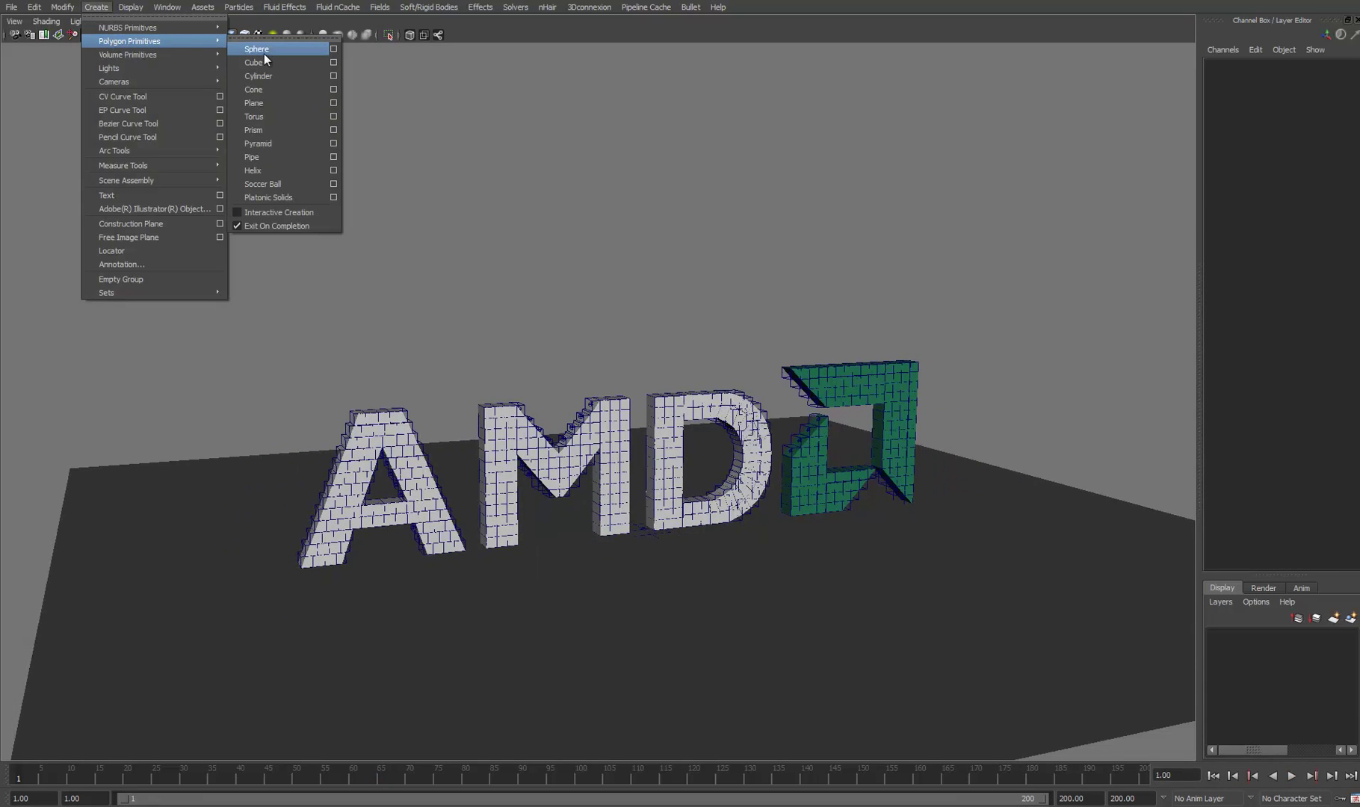
left_click(264, 54)
middle_click_drag(731, 511, 710, 511, "alt")
scroll(710, 511, "up", 1)
key("w")
left_click_drag(627, 497, 626, 413)
left_click_drag(647, 469, 825, 544)
Scale the sphere uniformly to about 1.95 and ready it for moving.
key("e")
key("r")
left_click_drag(845, 550, 893, 574, "alt")
left_click(701, 306)
right_click_drag(893, 574, 909, 583, "alt")
left_click(902, 529)
key("w")
middle_click_drag(763, 527, 784, 496, "alt")
right_click_drag(785, 496, 800, 500, "alt")
left_click_drag(882, 510, 876, 499, "alt")
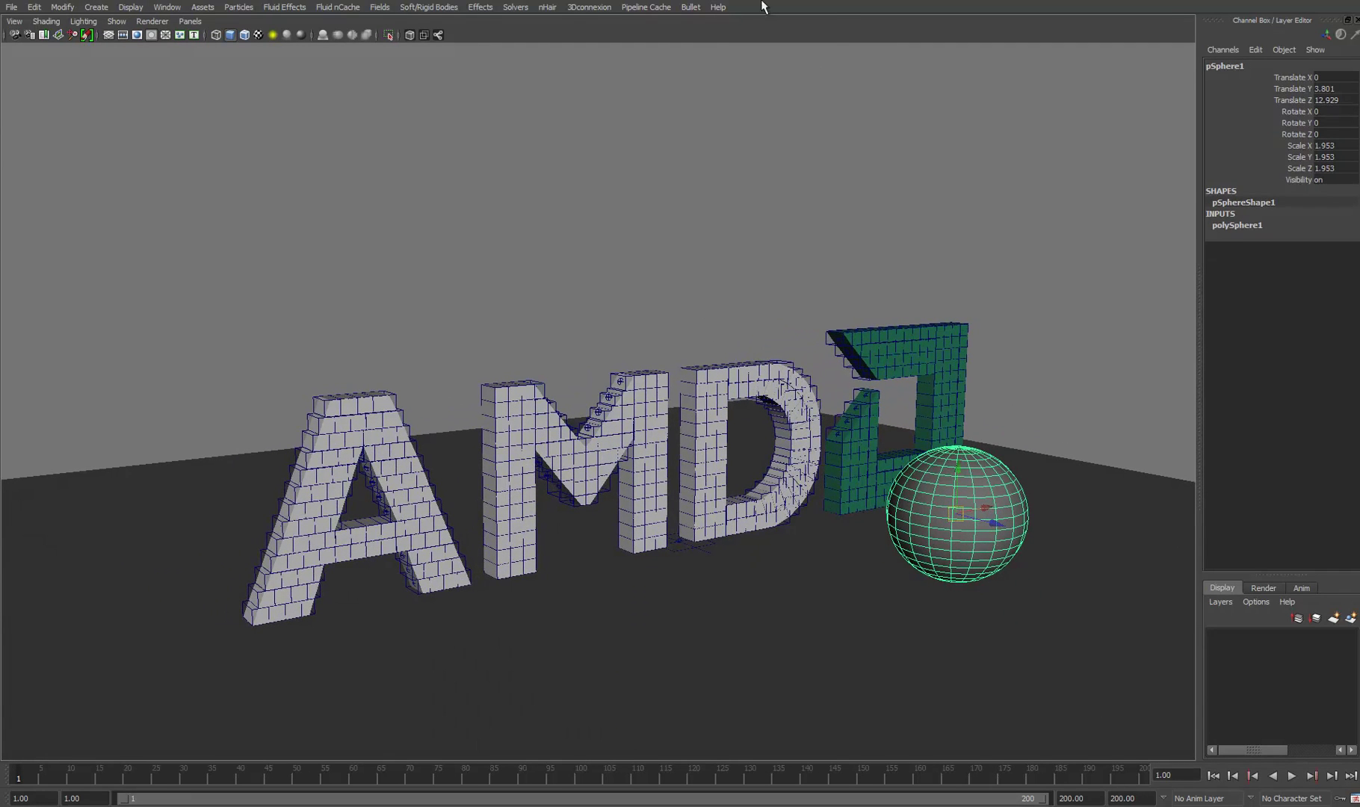
Make the sphere a dynamic Bullet rigid body with a sphere collider shape.
left_click(690, 8)
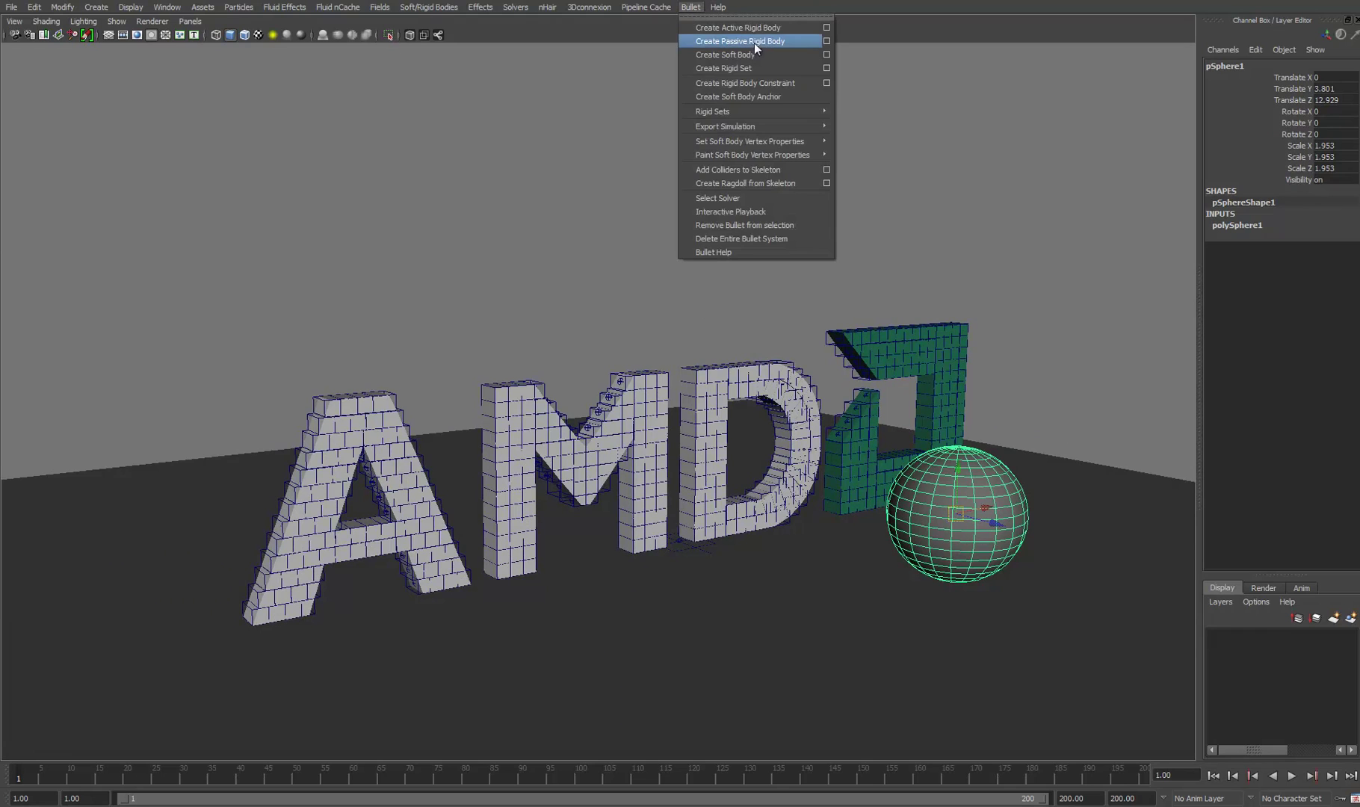
left_click(827, 42)
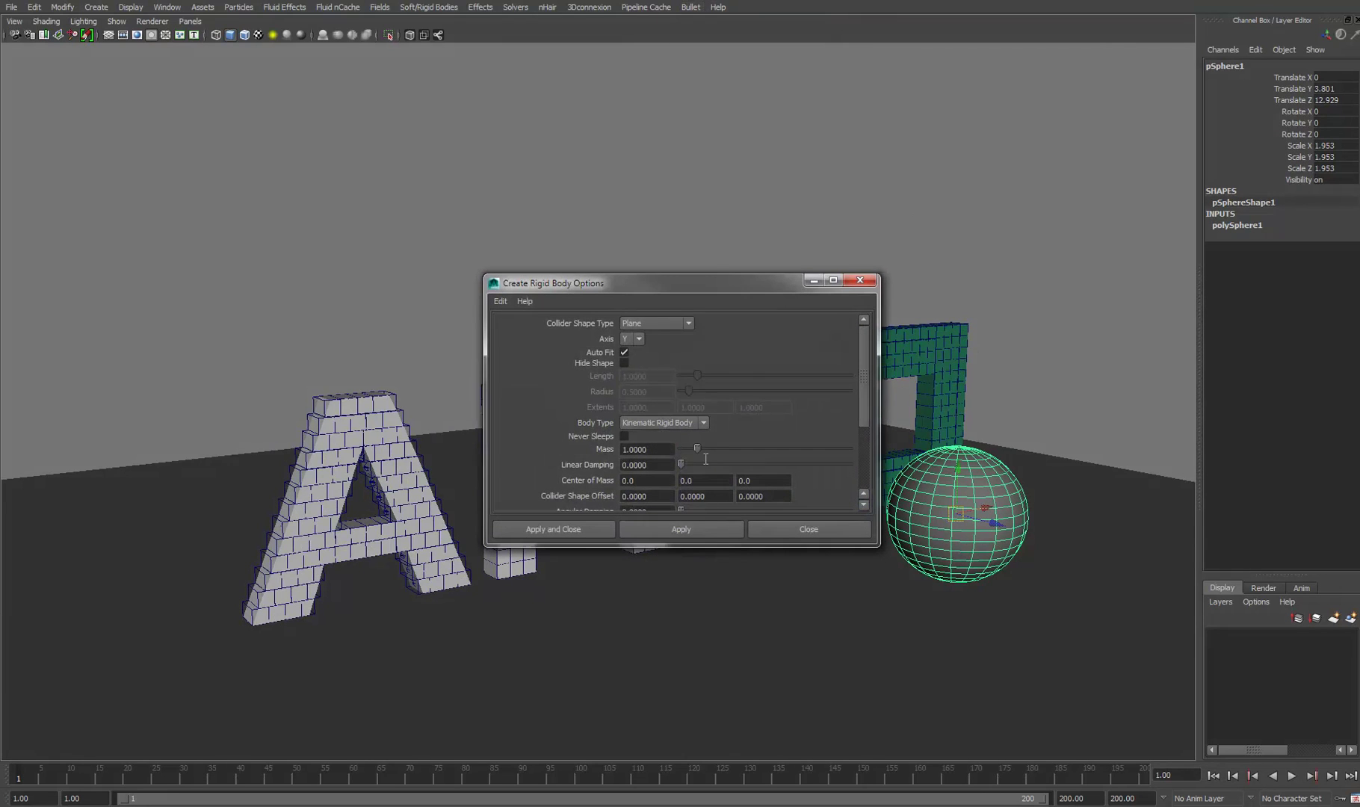
left_click(658, 326)
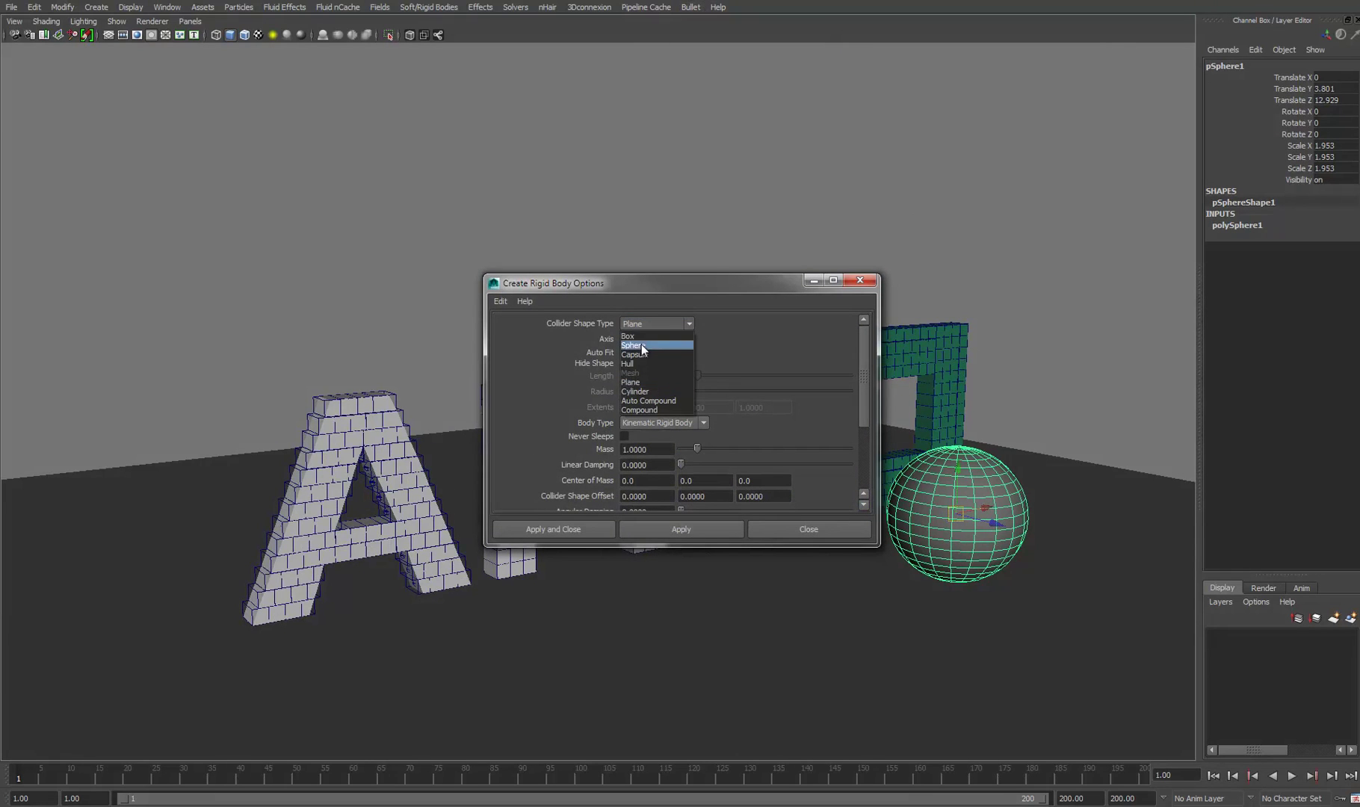
left_click(640, 345)
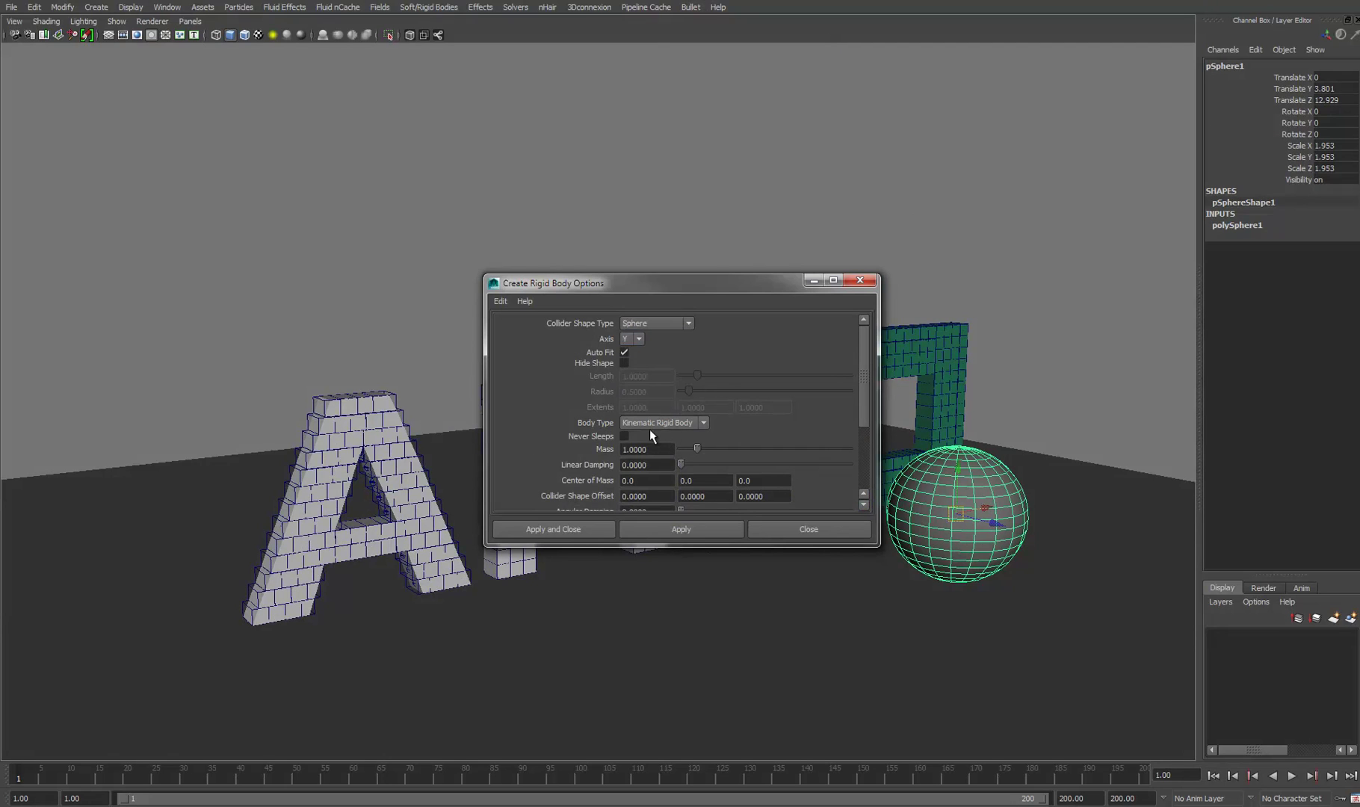
left_click(674, 423)
left_click(672, 454)
left_click(553, 529)
Play the simulation to check the sphere's motion without an initial velocity, and return to frame 1.
middle_click_drag(926, 528, 873, 527, "alt")
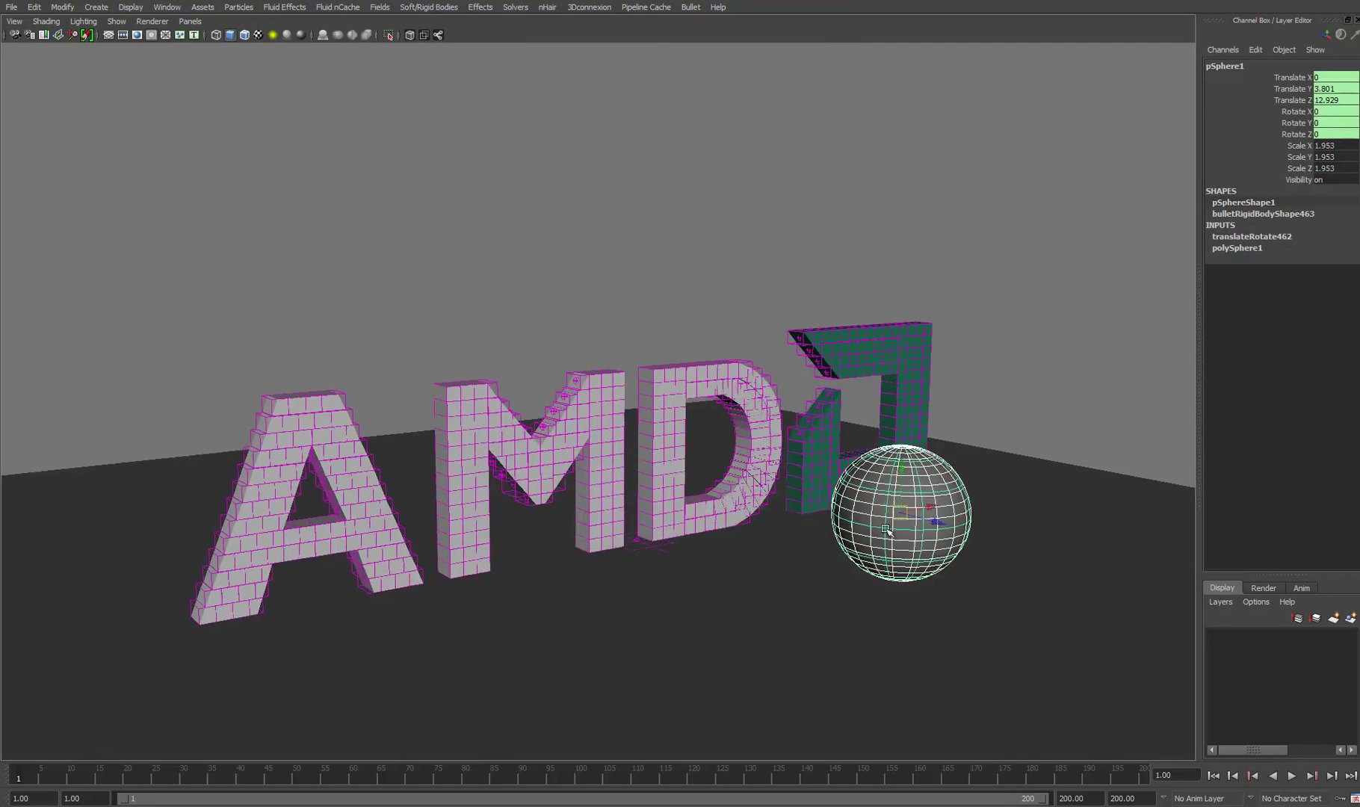
right_click_drag(874, 528, 862, 539, "alt")
left_click(1289, 777)
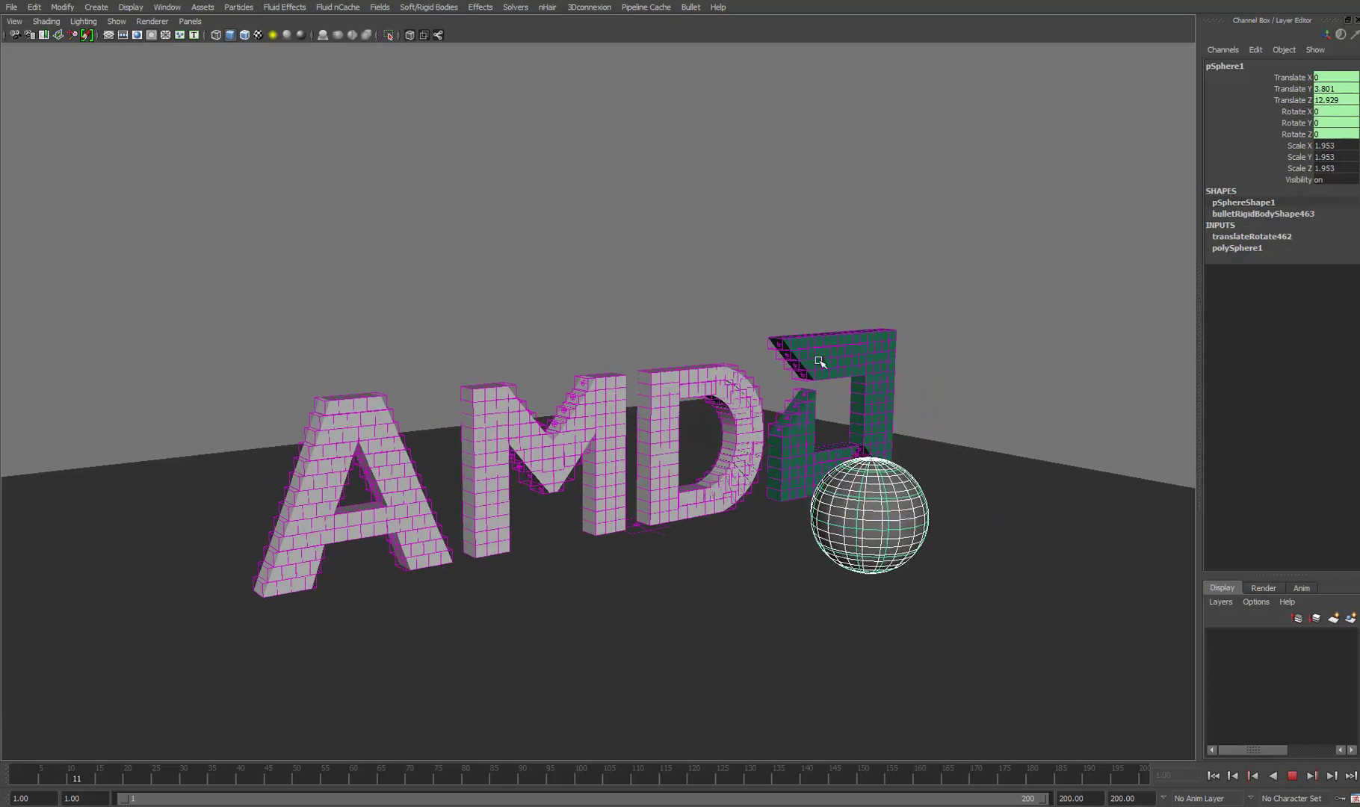
left_click(1292, 775)
left_click(1213, 776)
Set the sphere's initial velocity to -40 in Z and list its rigid body attributes beside the full-width viewport.
mouse_move(1005, 537)
left_mouse_down("alt")
mouse_move(975, 532)
mouse_move(1001, 523)
left_mouse_up("alt")
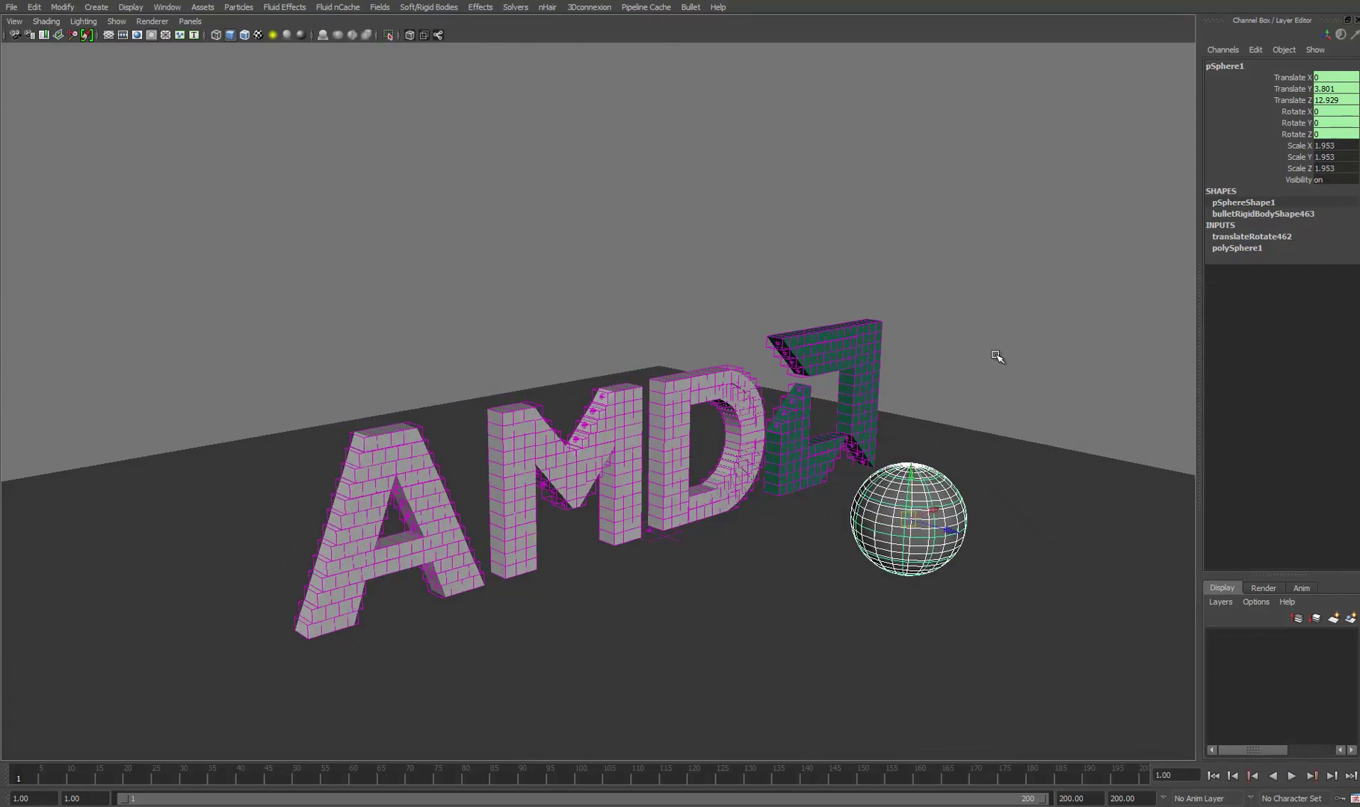
key("ctrl+a")
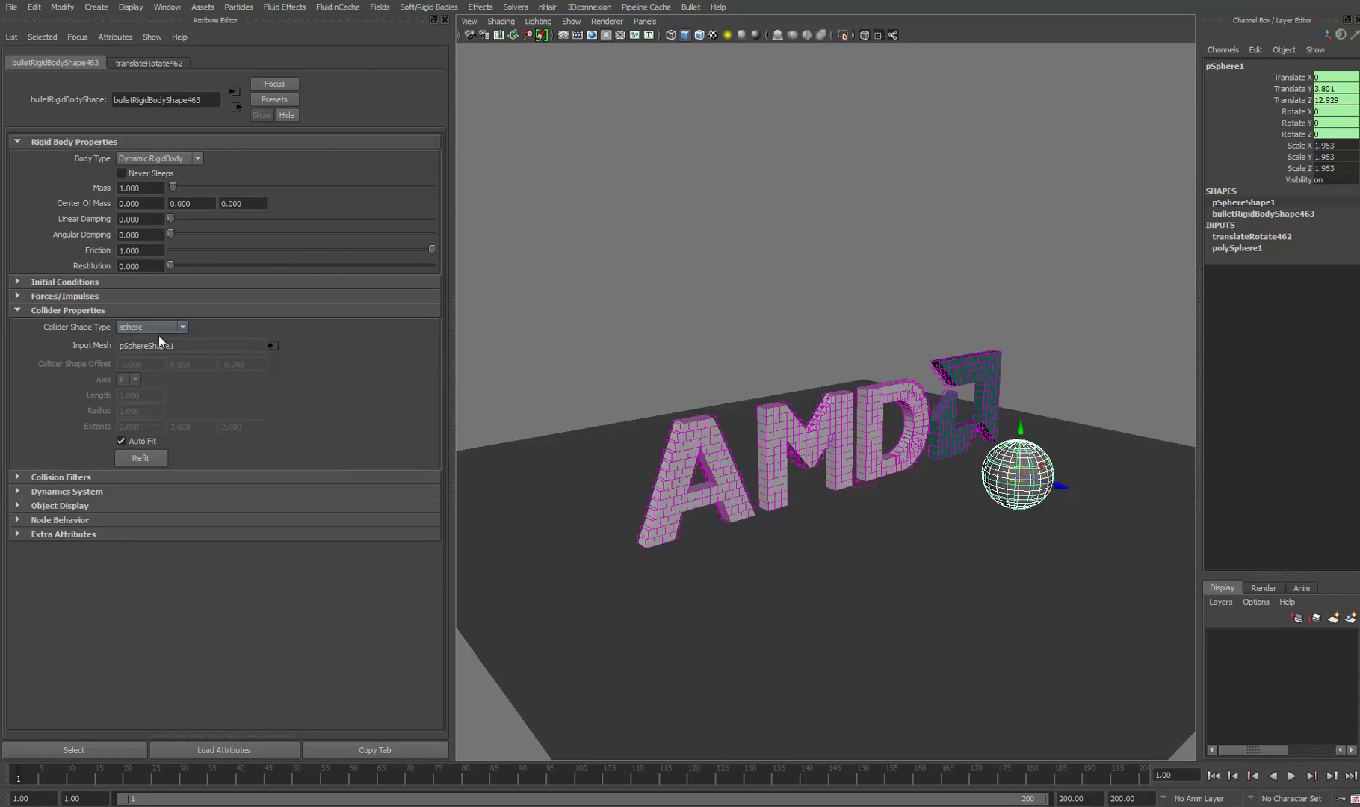
left_click(49, 282)
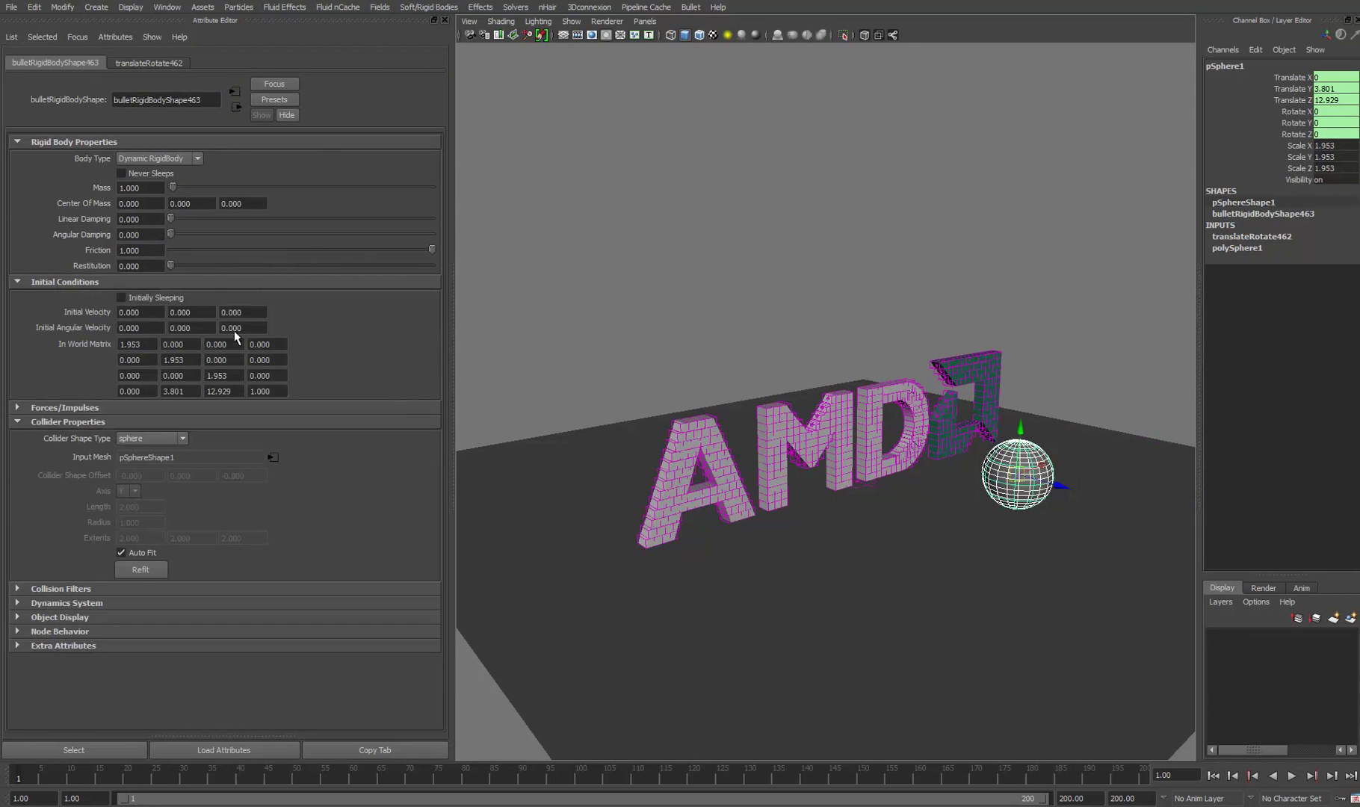
left_click_drag(822, 480, 726, 477, "alt")
right_click_drag(726, 477, 738, 495, "alt")
left_click_drag(738, 494, 822, 492, "alt")
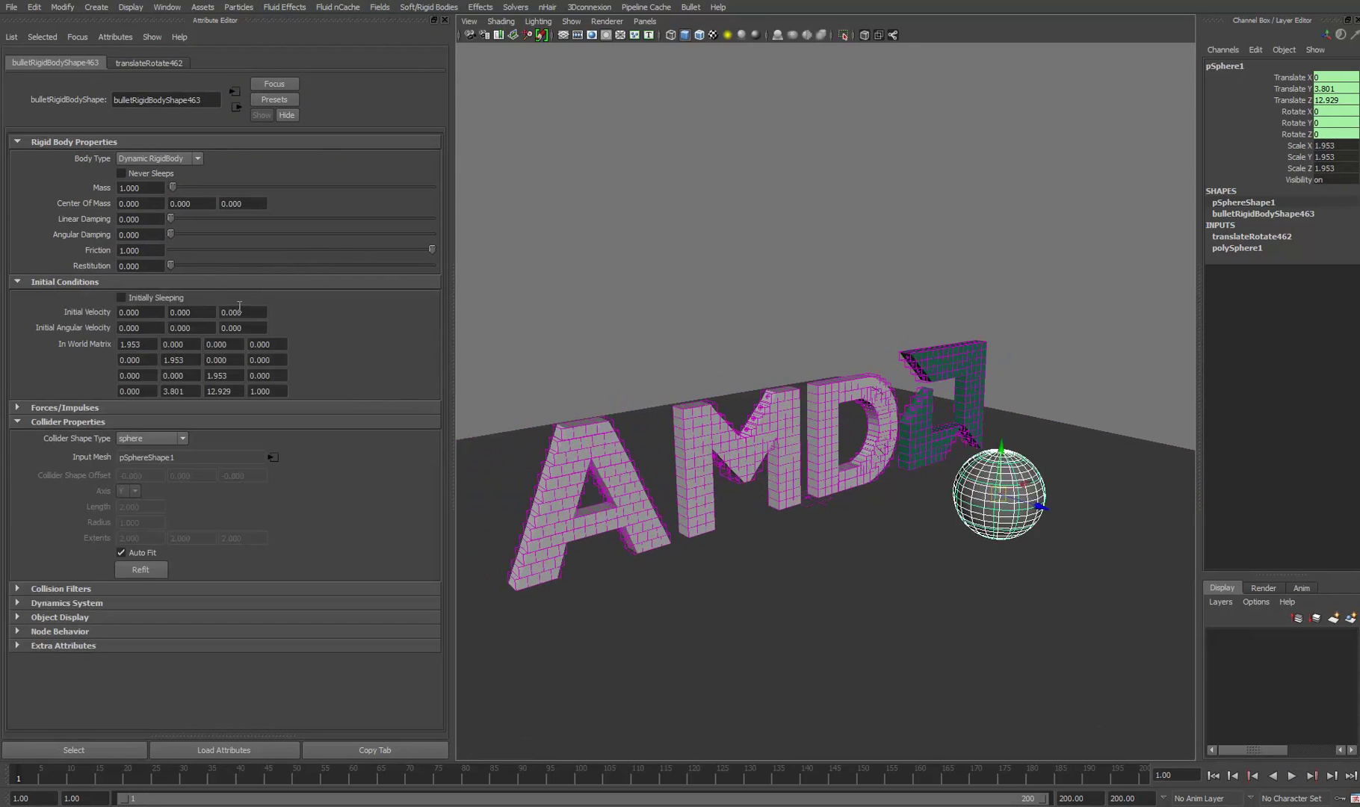
left_click_drag(925, 511, 928, 560, "alt")
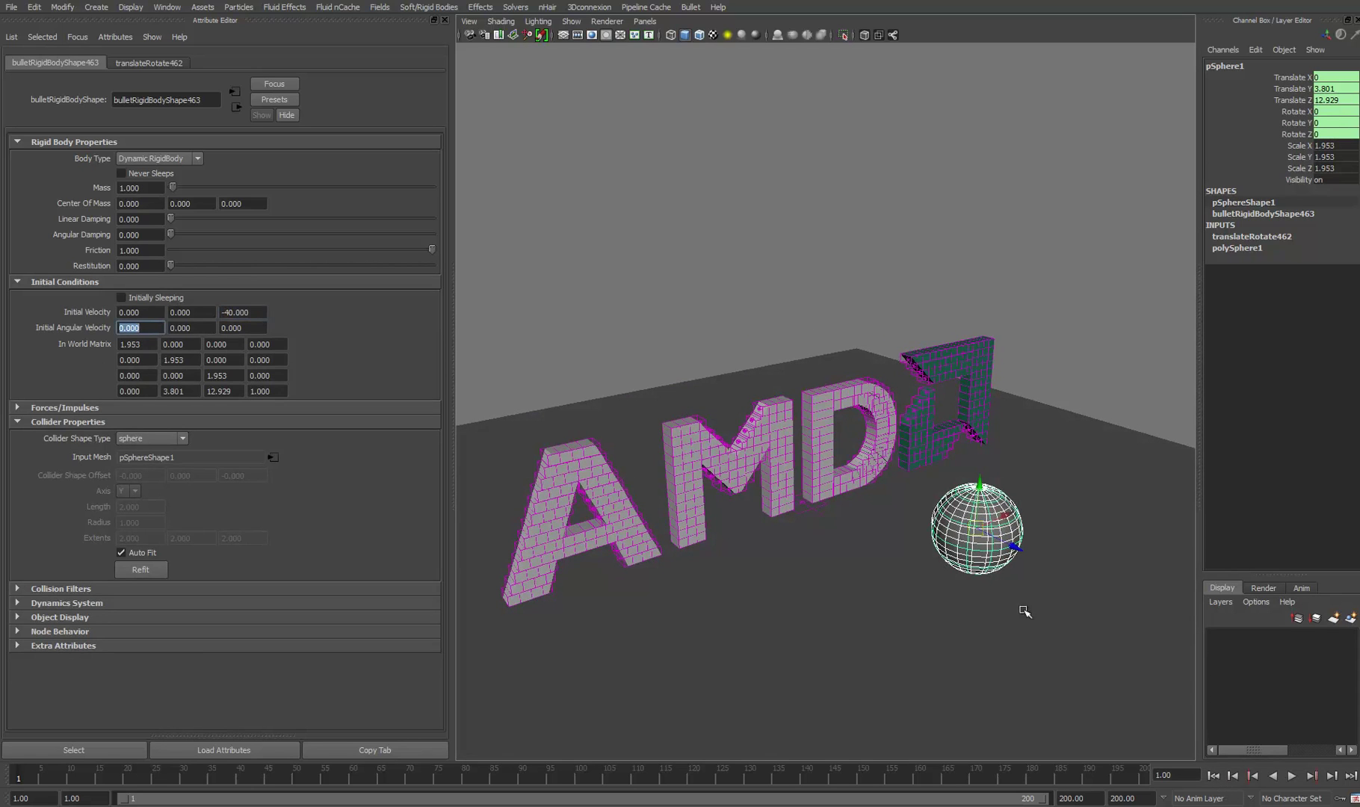
left_click_drag(938, 568, 964, 544, "alt")
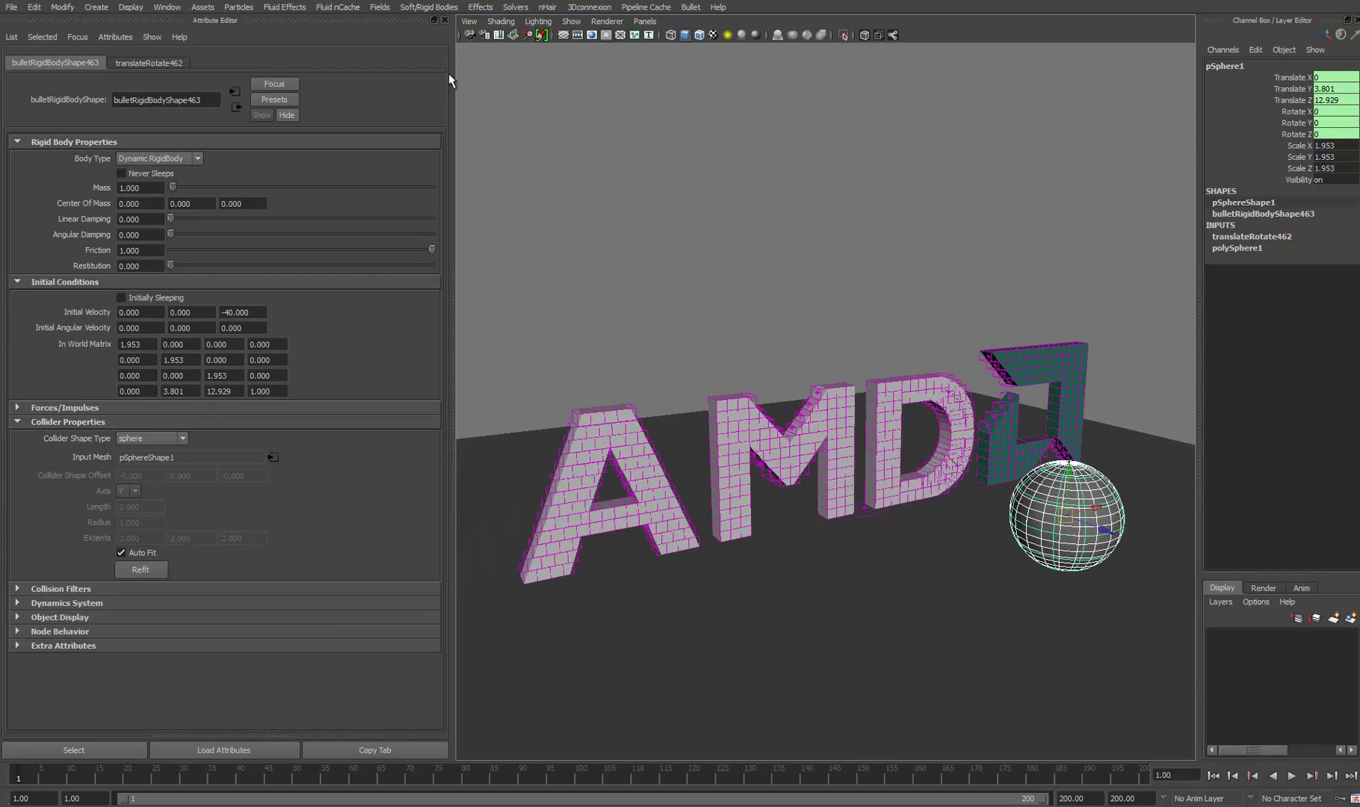
left_click(445, 21)
left_click(1262, 214)
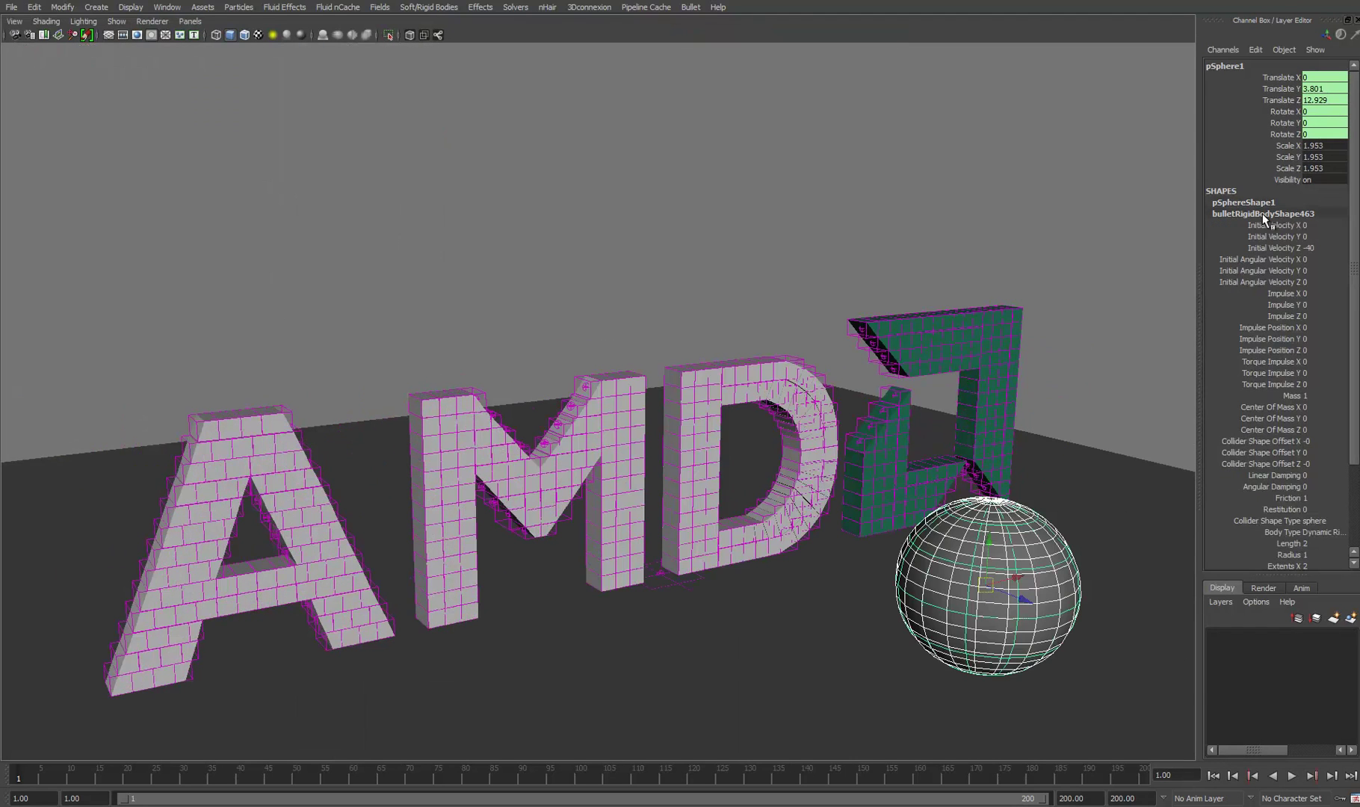
Play the simulation twice and examine the sphere's impact on the logo from different angles.
left_click(1292, 775)
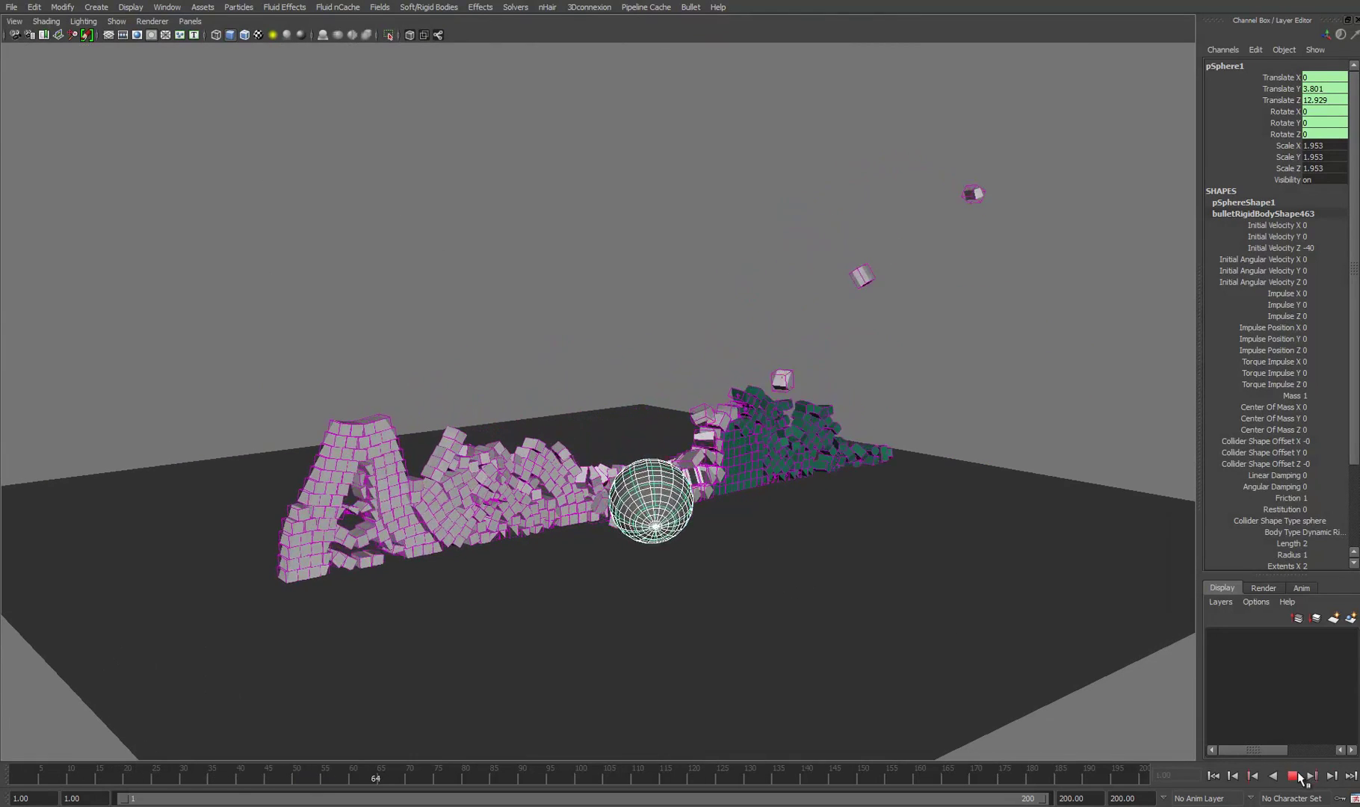
left_click(1212, 776)
left_click(1292, 775)
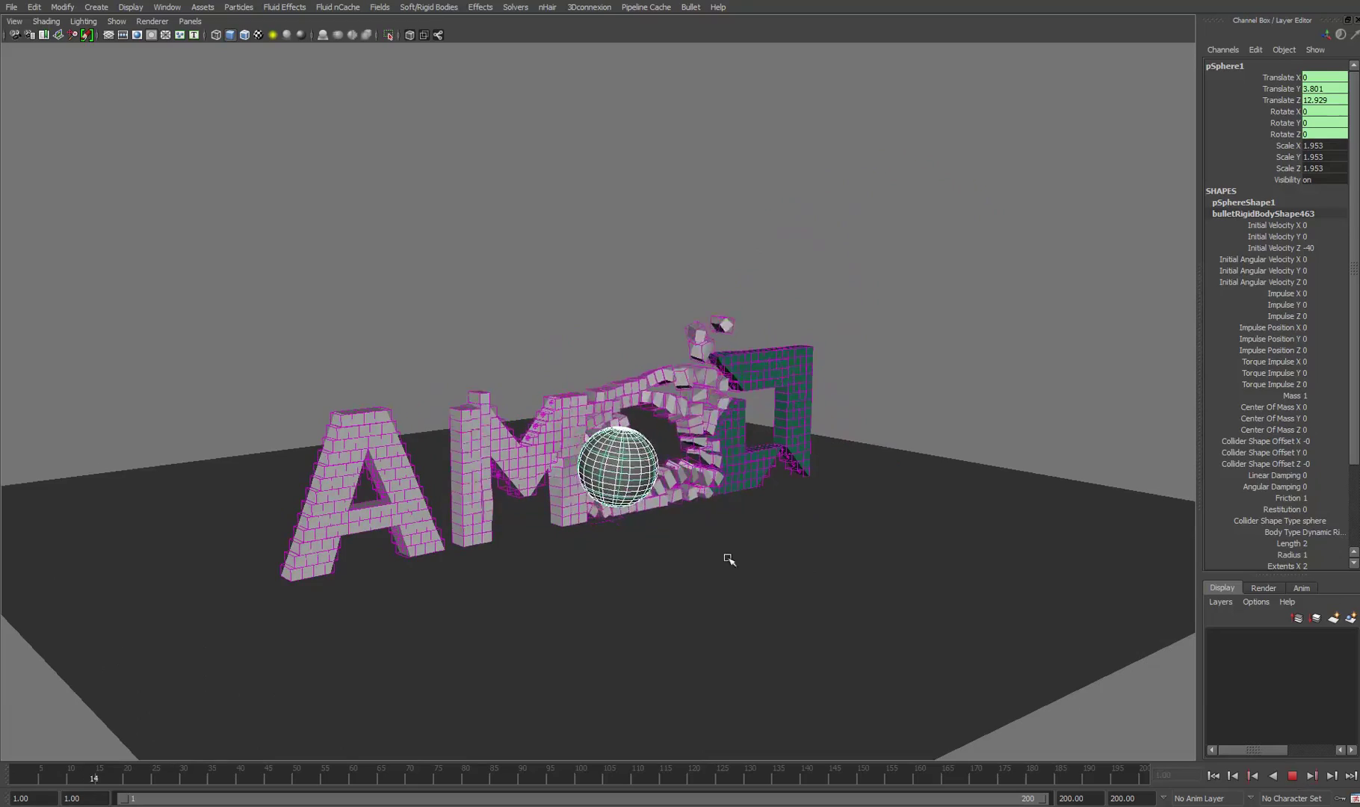
left_click_drag(700, 549, 625, 536, "alt")
scroll(624, 537, "down", 3)
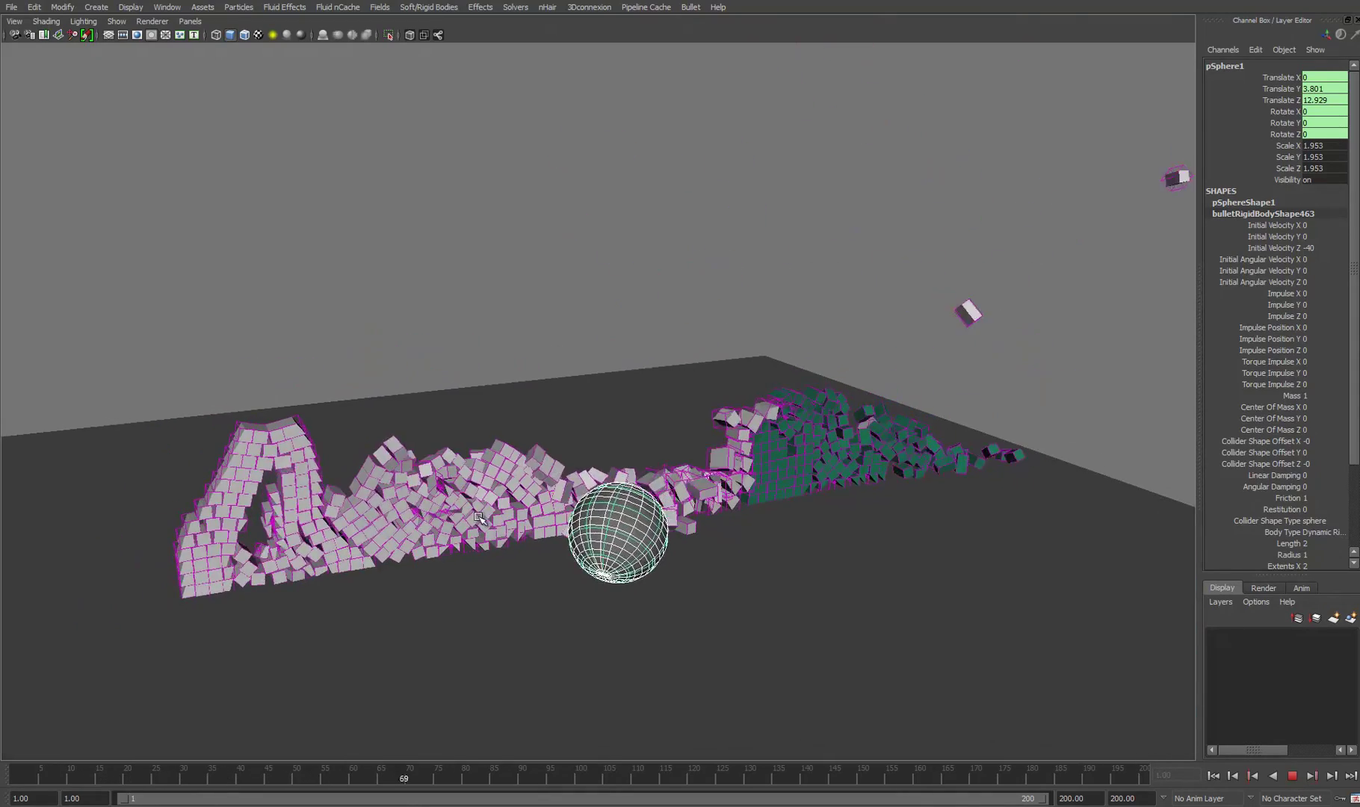
scroll(801, 561, "down", 1)
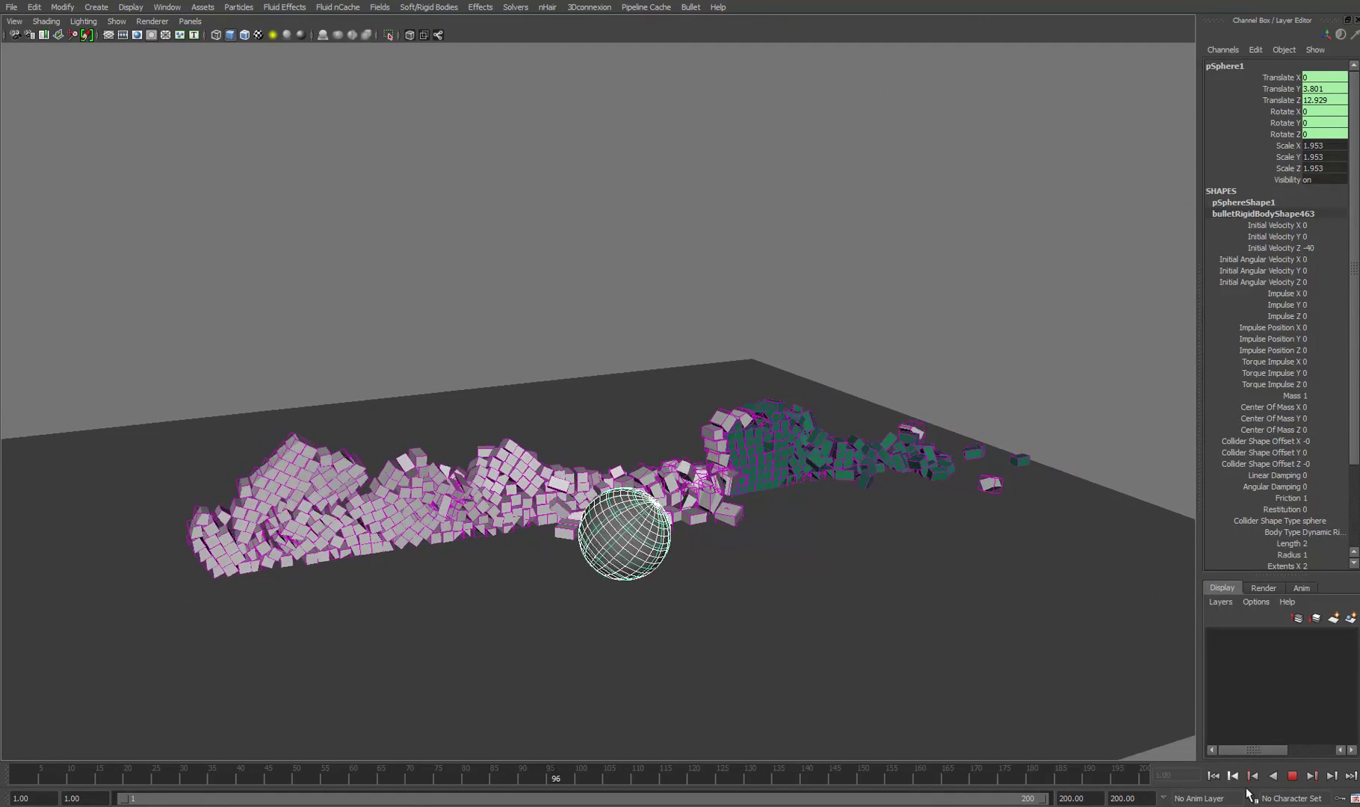
left_click(1294, 778)
Return to frame 1, set the sphere's mass to 100 and replay the impact.
key("alt+shift+v")
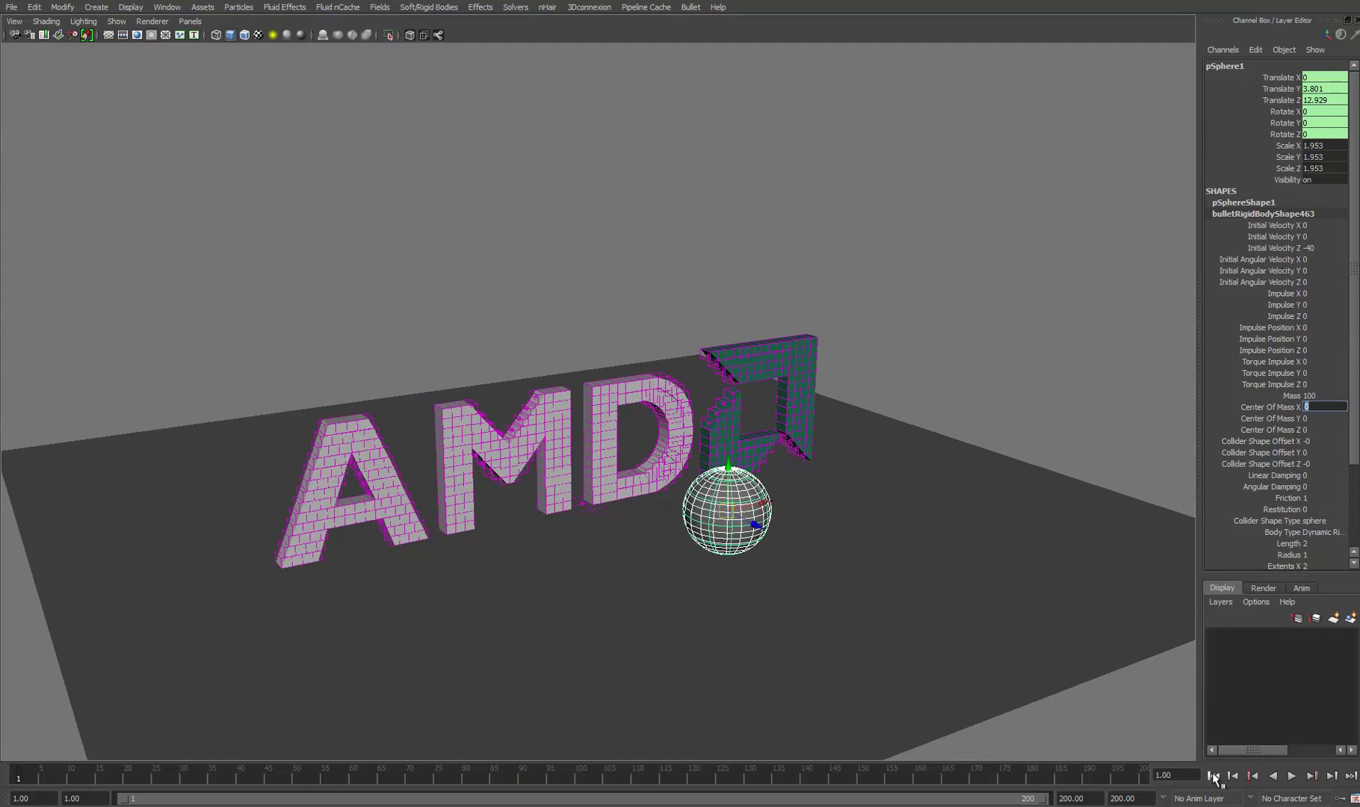
left_click(1292, 775)
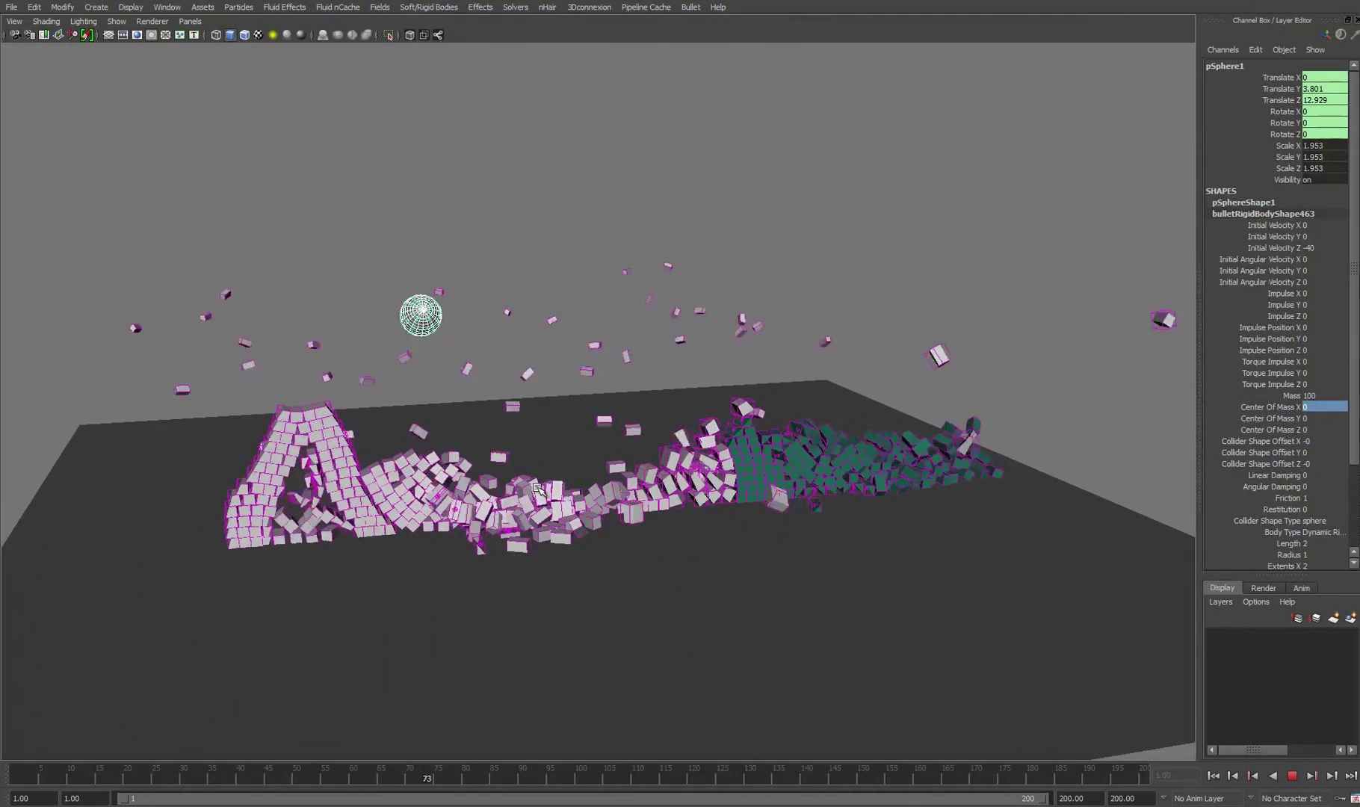
Set the sphere's initial velocity to -10 in Z and test the slower impact from frame 1.
left_click(1212, 776)
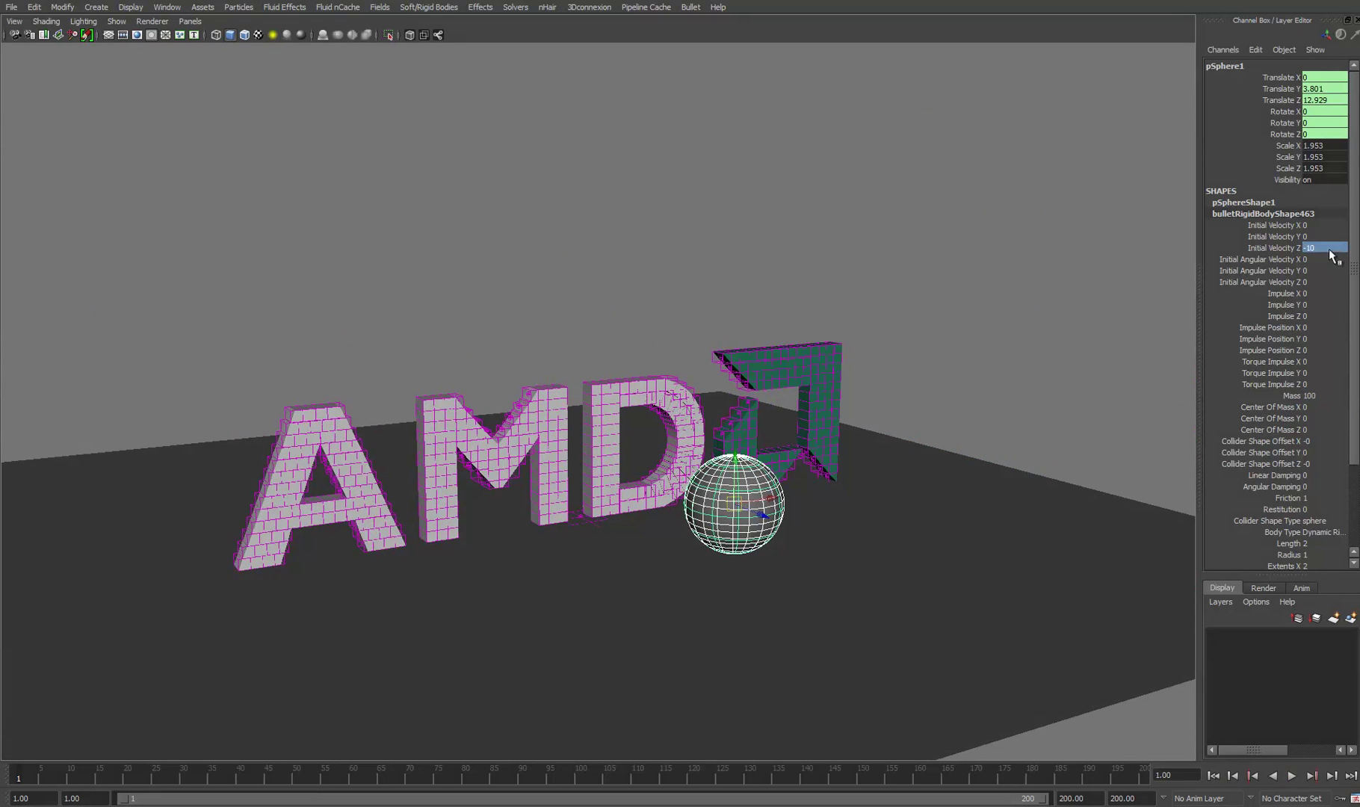
left_click(1292, 776)
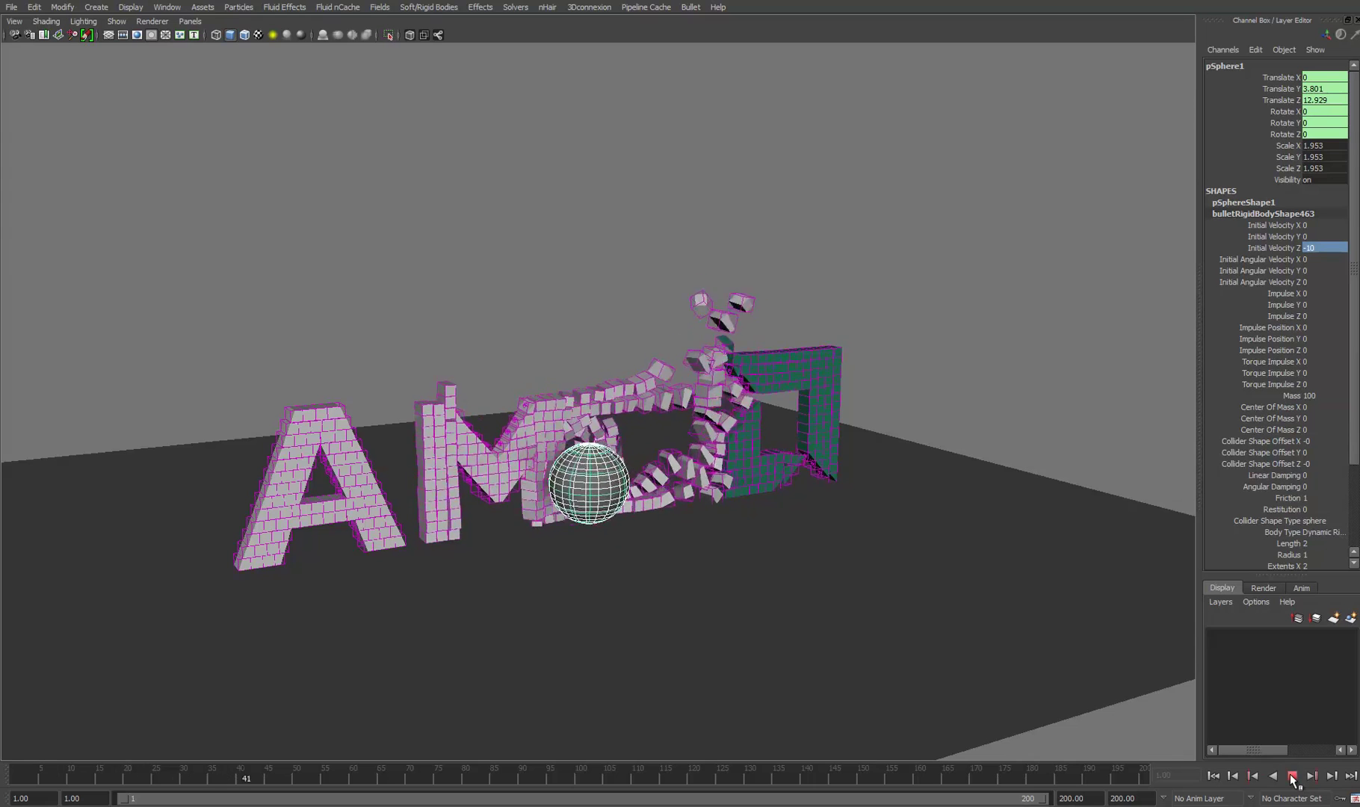
left_click(1292, 777)
Return to frame 1 and set the sphere's initial velocity to -20 in Z.
left_click(1213, 775)
left_click_drag(495, 383, 634, 415, "alt")
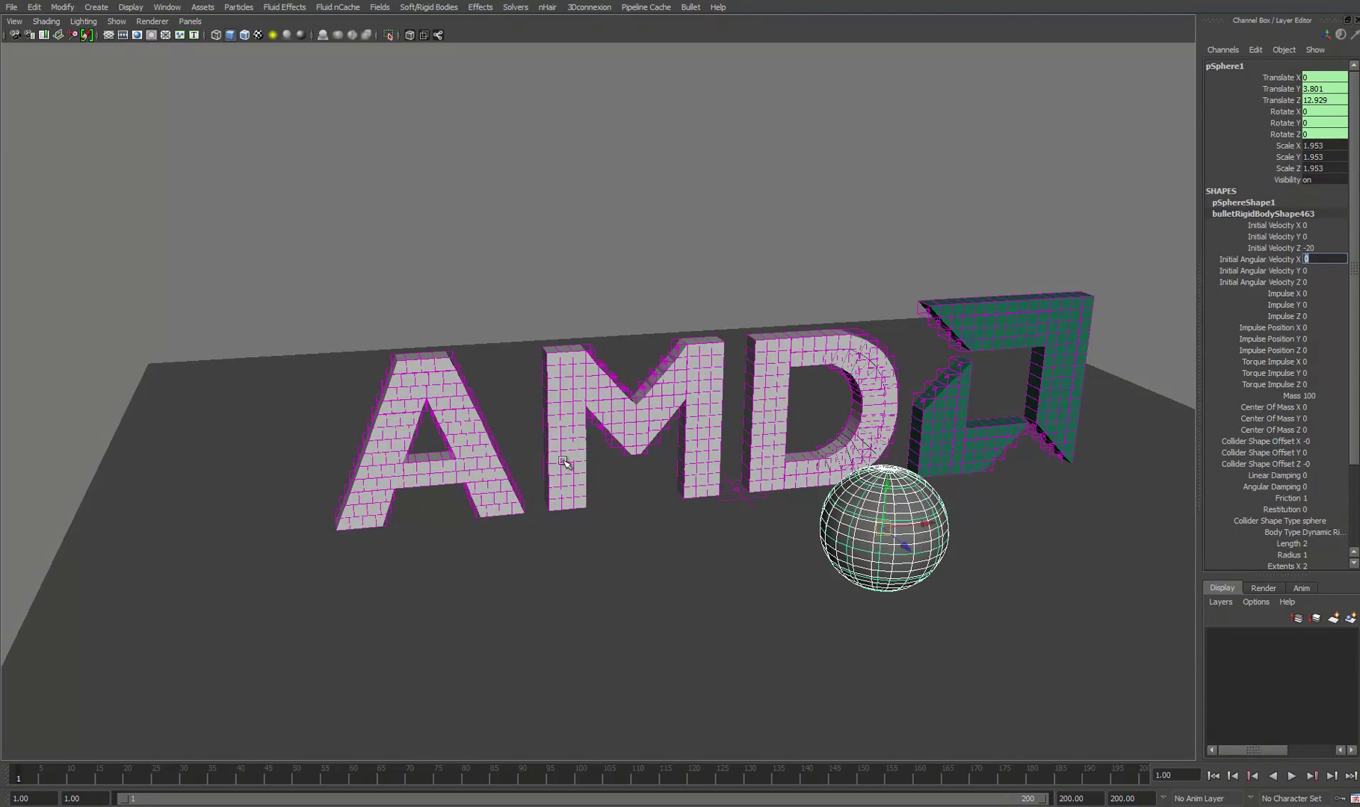
Set the body type of the bottom bricks of the A, M, D and green arrow to Kinematic RigidBody, excluding the floor.
left_click_drag(458, 494, 425, 480, "alt")
left_click_drag(325, 478, 282, 486, "alt")
left_click(344, 530)
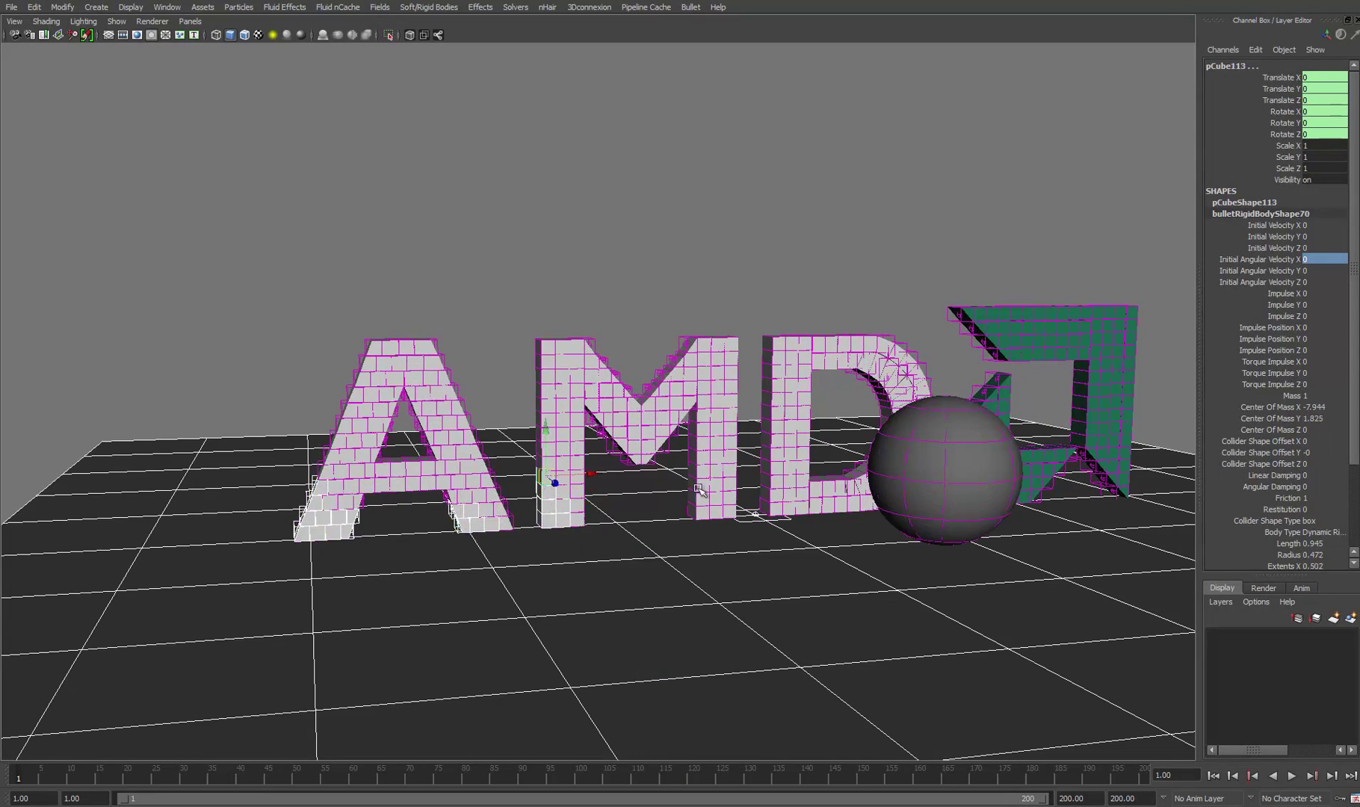
left_click_drag(688, 491, 811, 544, "ctrl")
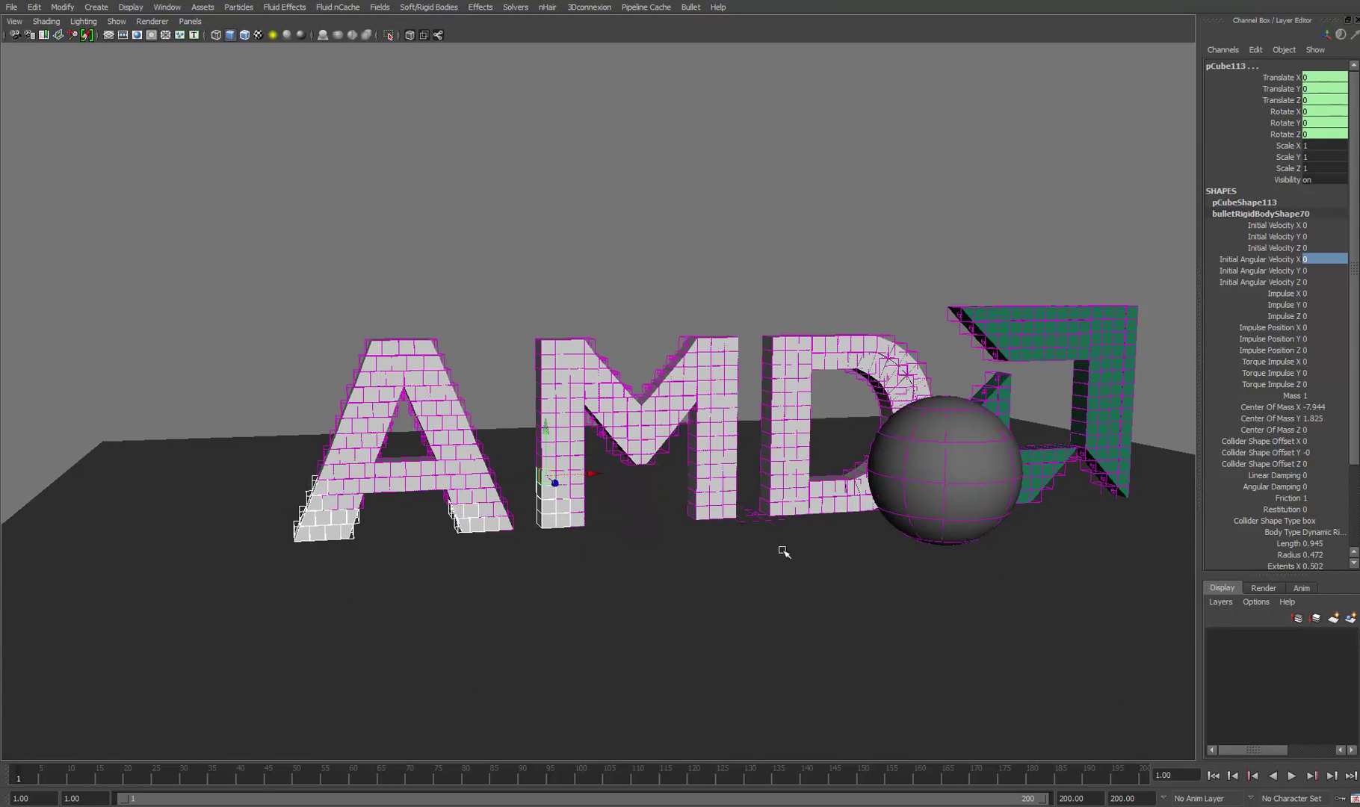
left_click_drag(759, 497, 872, 538, "shift")
key("ctrl+z")
left_click_drag(978, 488, 642, 551, "shift")
scroll(1314, 517, "down", 3)
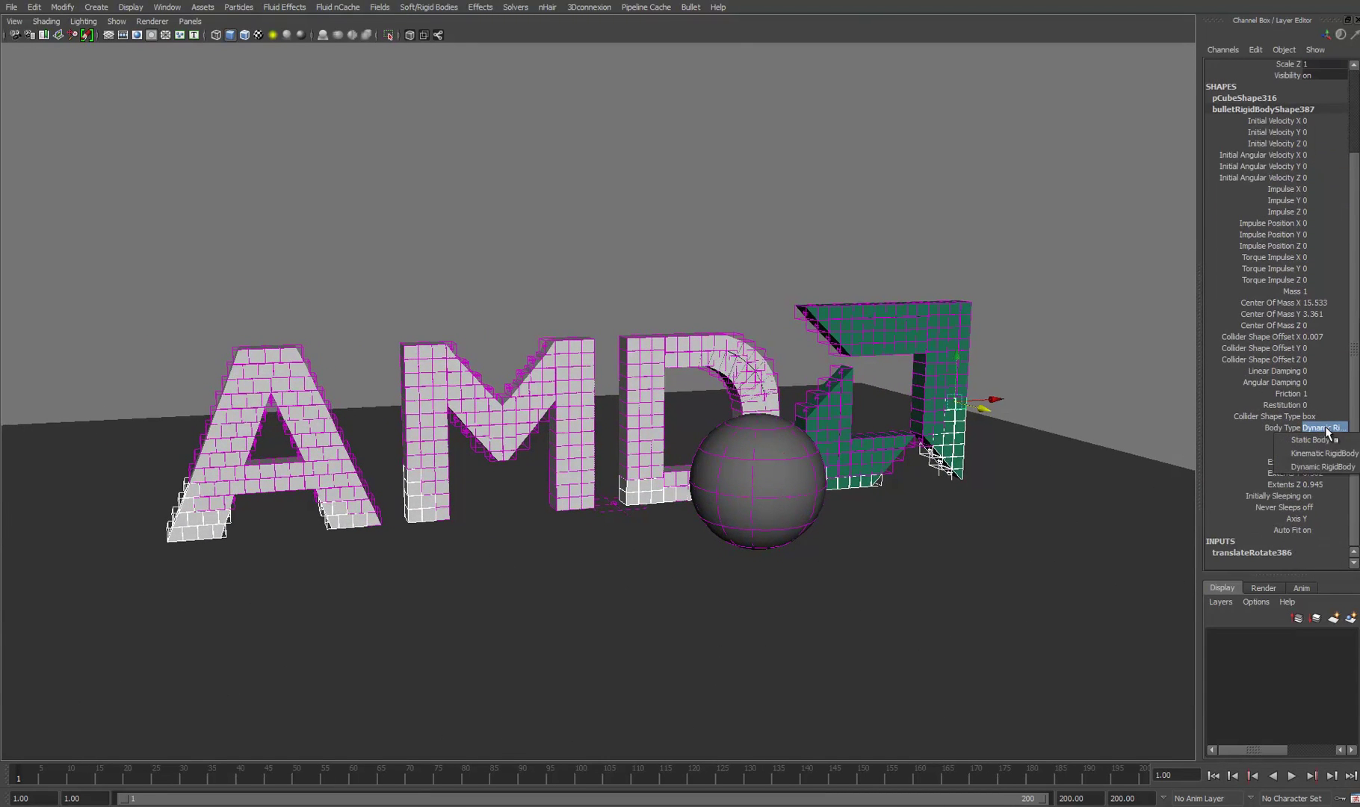
left_click(1334, 453)
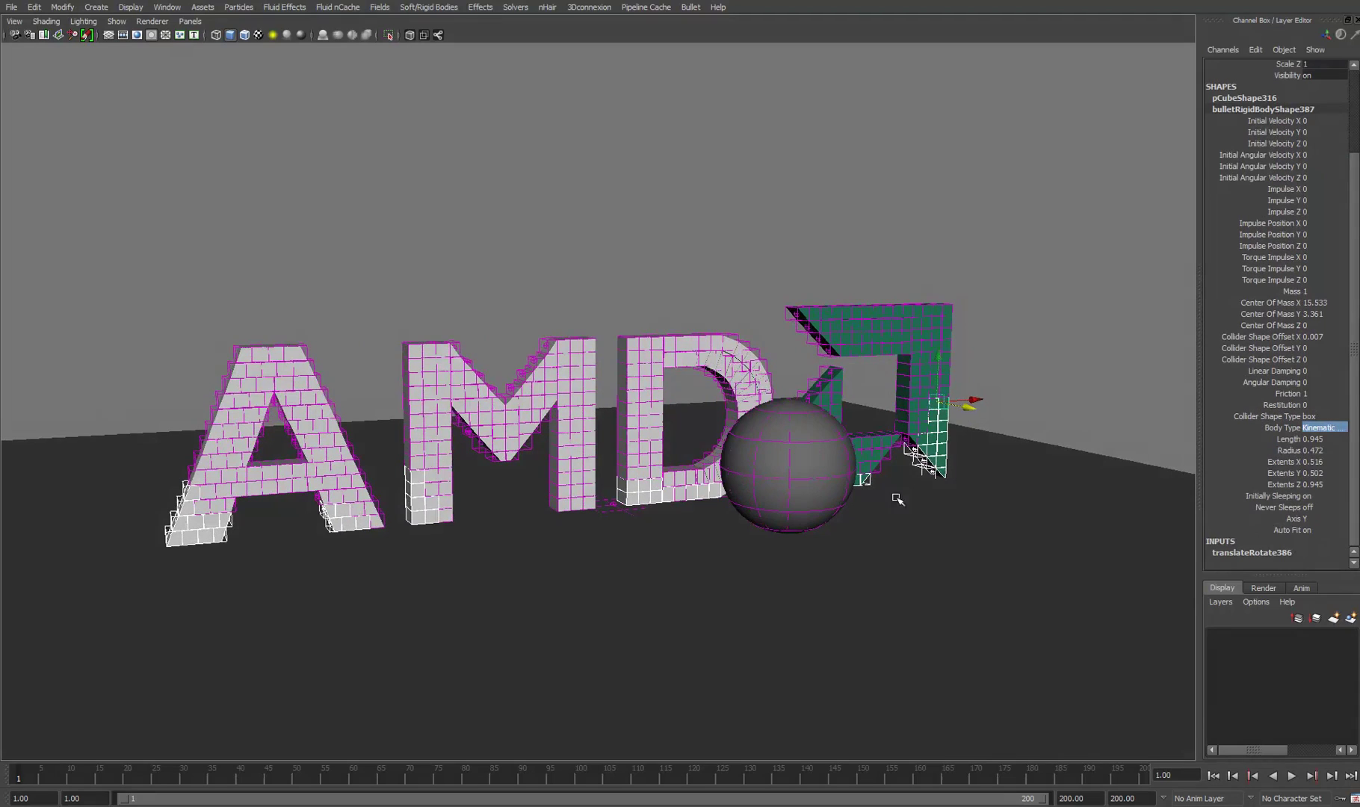
Play the simulation to examine the impact with the kinematic base bricks, return to frame 1 and clear the selection.
left_click(1290, 778)
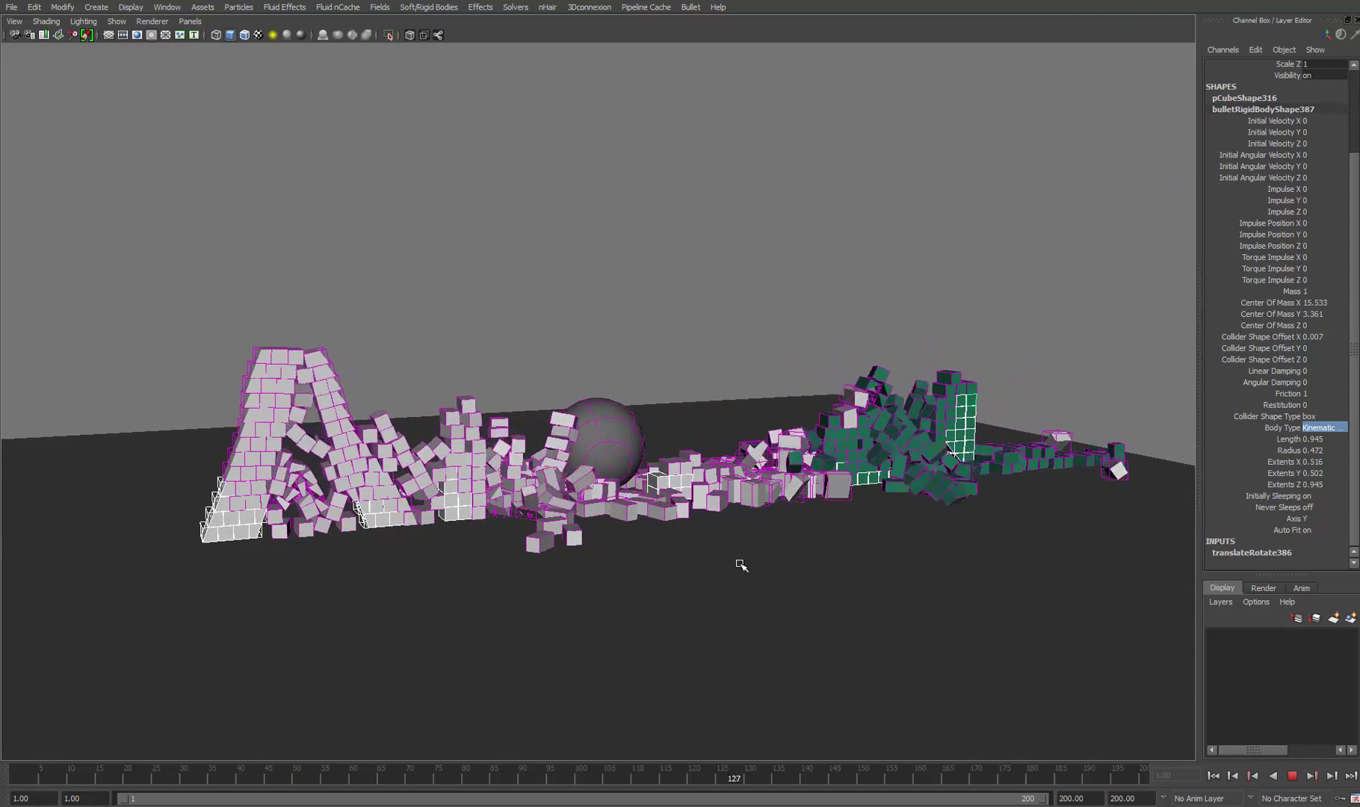
left_click_drag(739, 565, 616, 495, "alt")
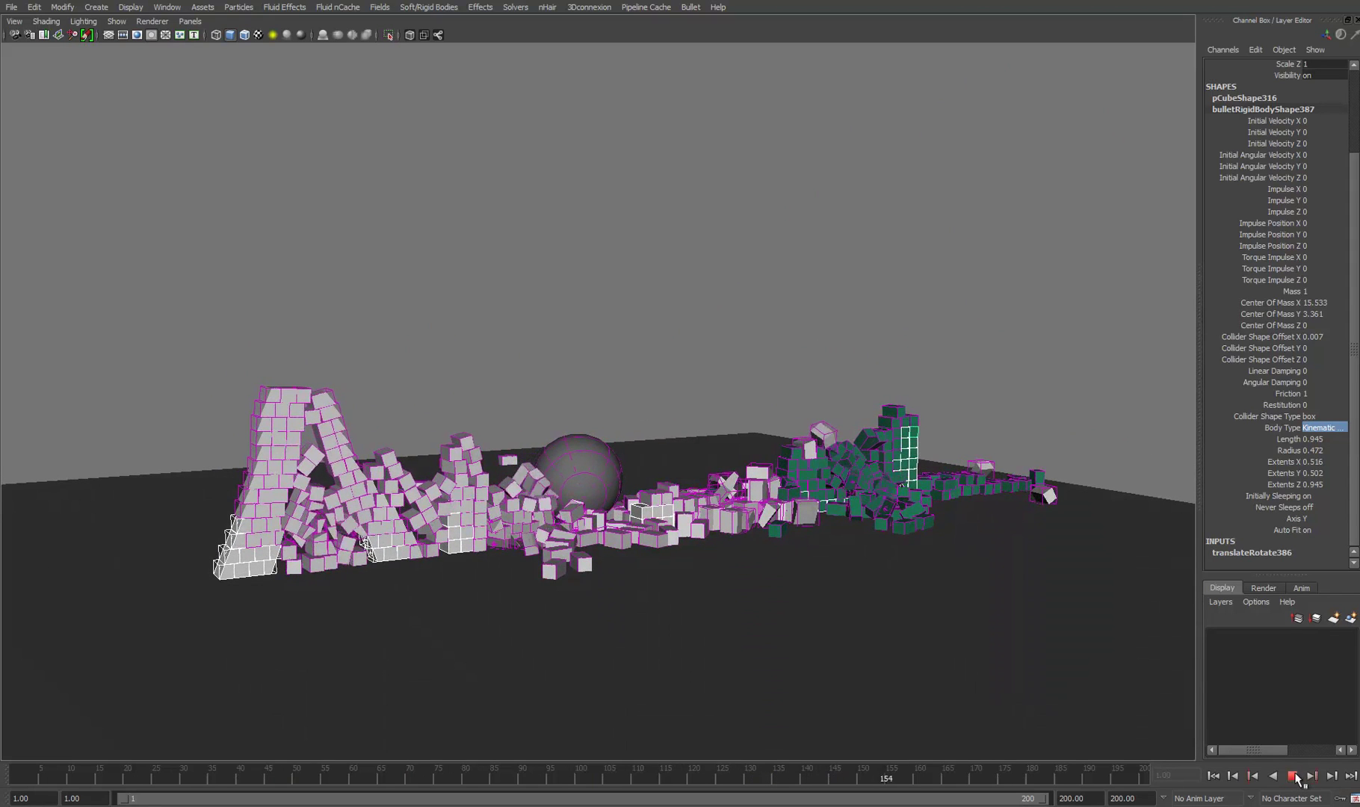
left_click(1294, 778)
key("shift+alt+v")
left_click(170, 208)
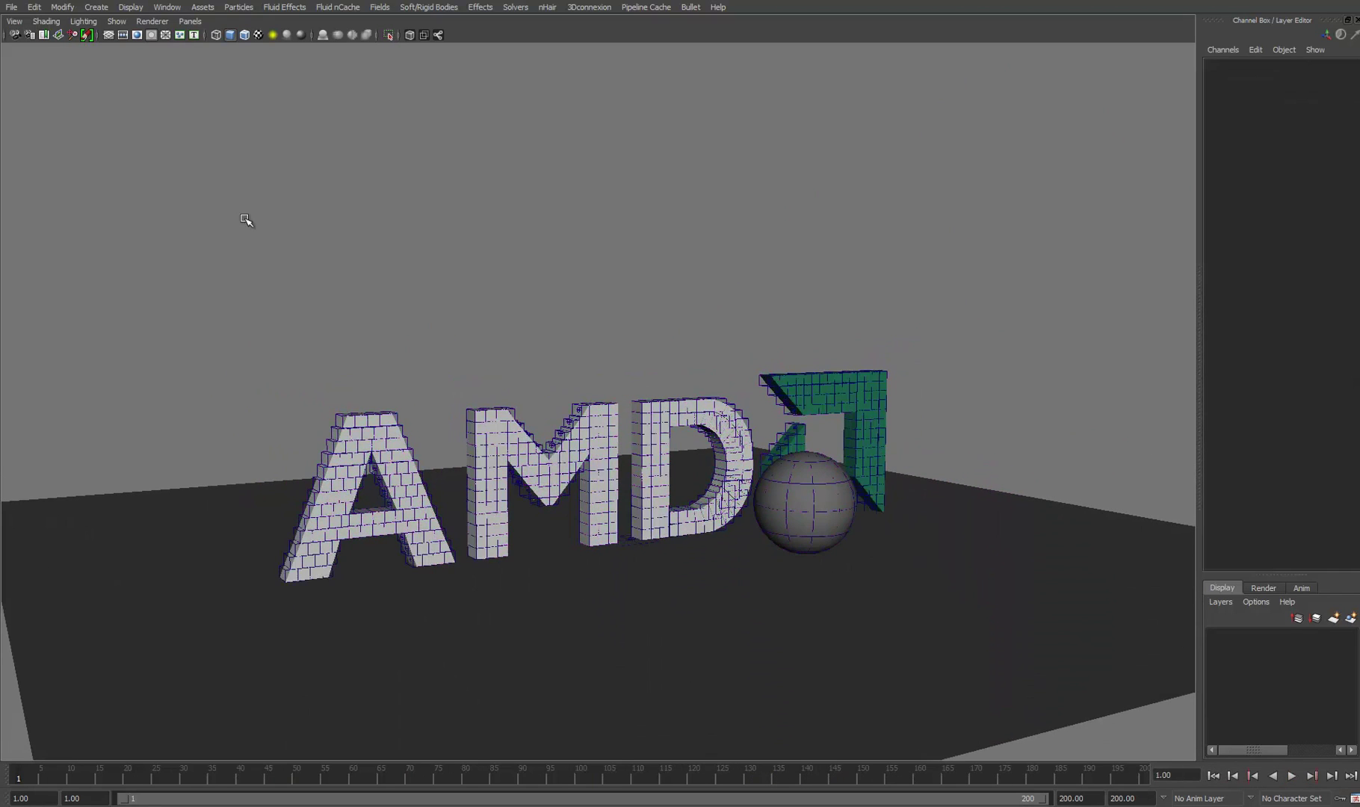
Create a polygon cylinder above the A, scaled to about 2.6, placed at about X -11.3, Y 19.7 and tilted about 62° in Z.
left_click(96, 7)
mouse_move(187, 41)
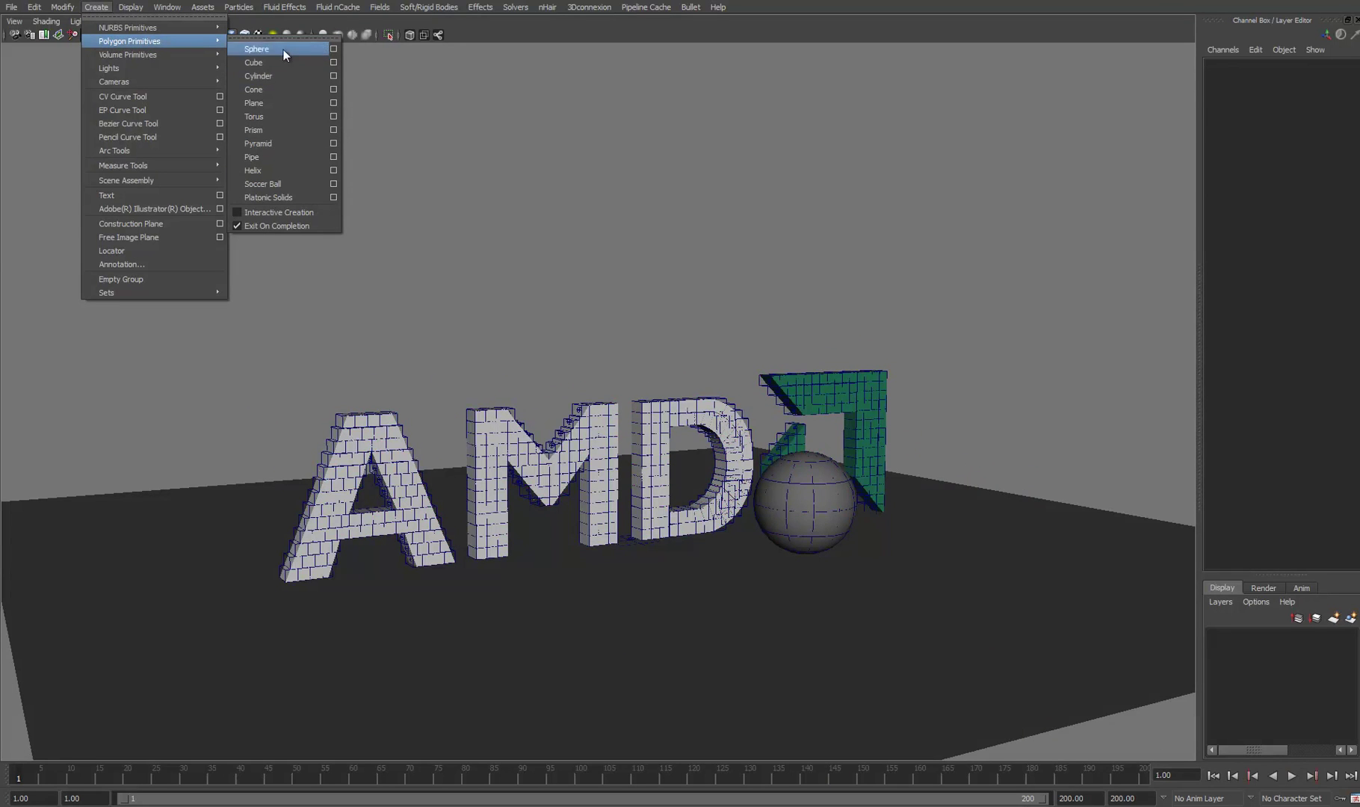
left_click(257, 76)
left_click_drag(643, 534, 701, 549, "alt")
key("w")
left_click_drag(627, 489, 401, 101)
key("w")
left_click_drag(467, 228, 369, 247, "alt")
key("space")
right_click_drag(463, 258, 426, 267, "alt")
middle_click_drag(308, 417, 471, 419, "alt")
key("space")
left_click_drag(471, 419, 500, 344)
left_click_drag(616, 347, 593, 329, "alt")
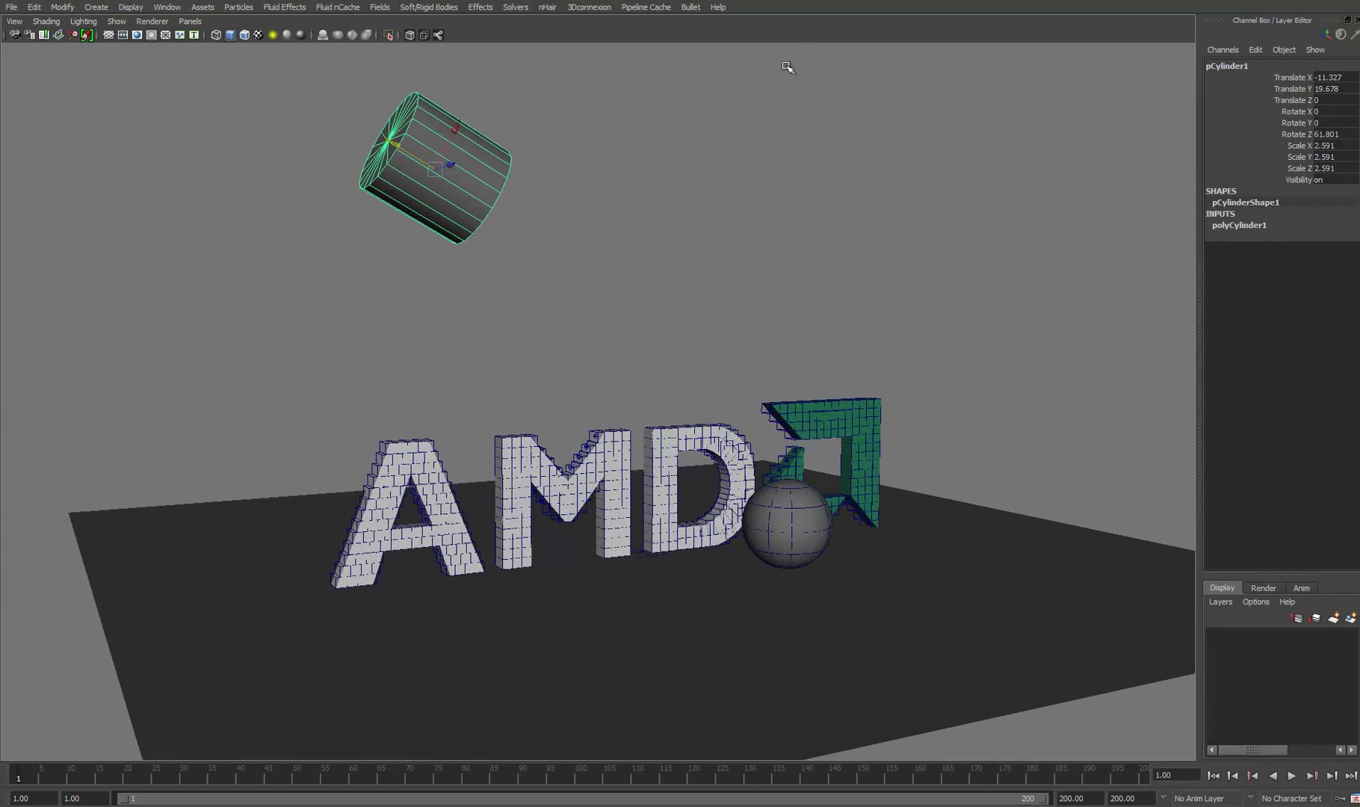
Make the cylinder a Bullet dynamic rigid body with a Cylinder collider shape.
left_click(690, 7)
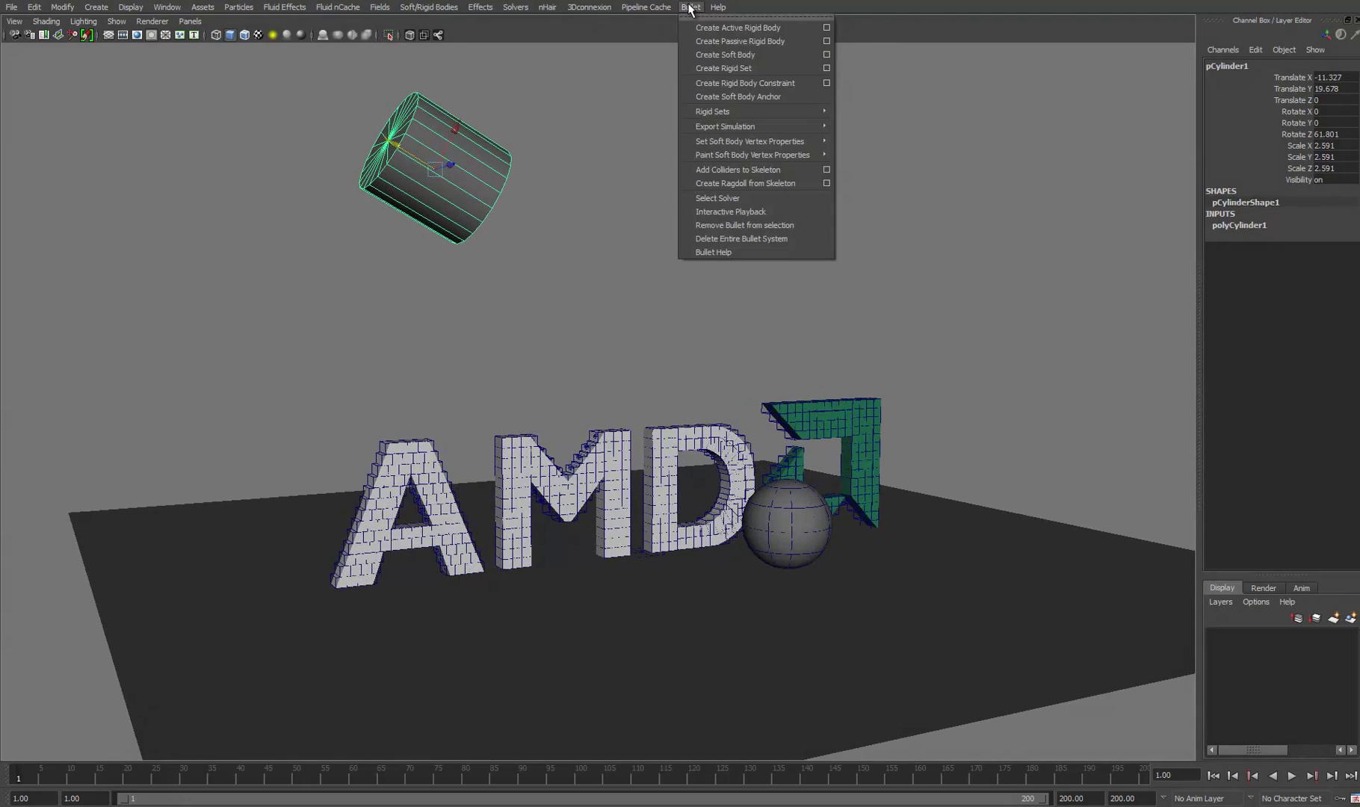
left_click(825, 40)
left_click(660, 324)
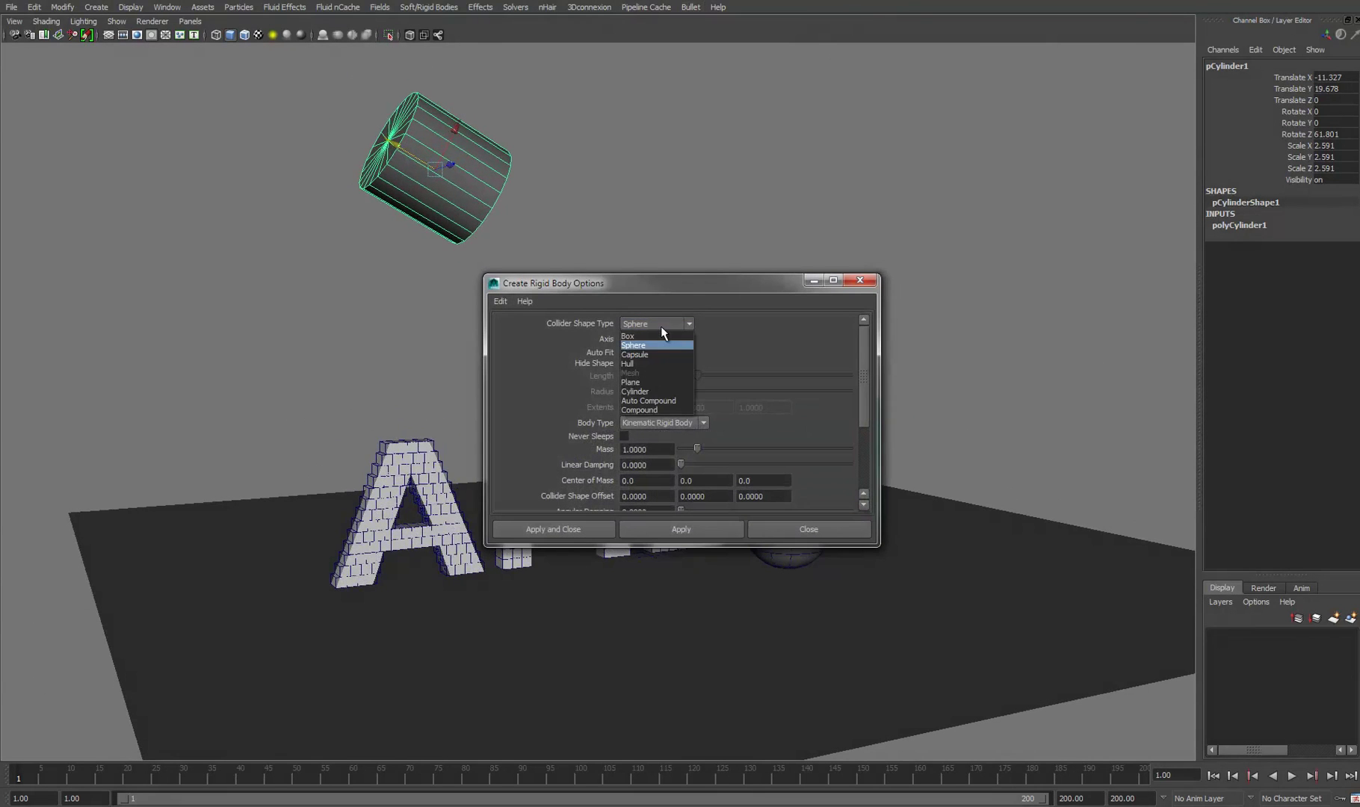
left_click(652, 393)
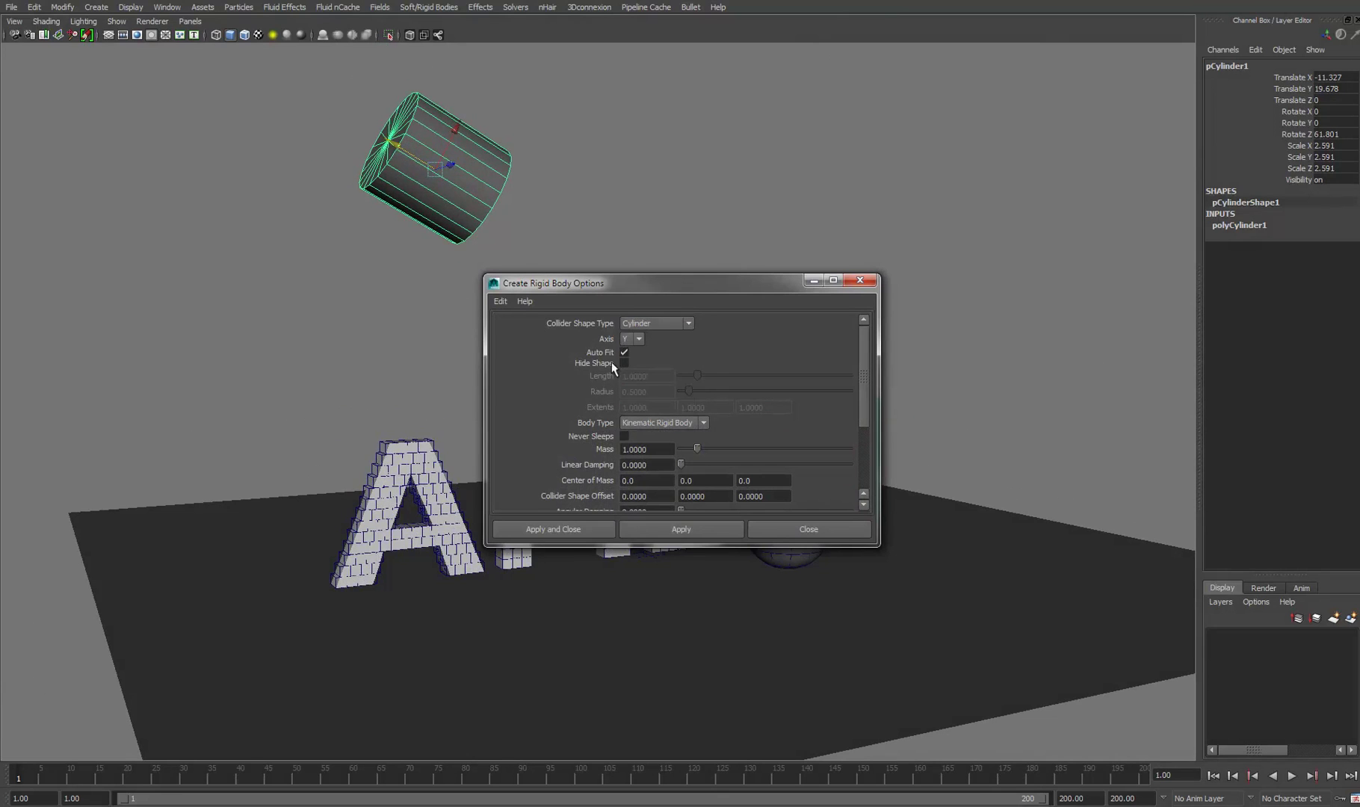
left_click_drag(619, 296, 791, 150)
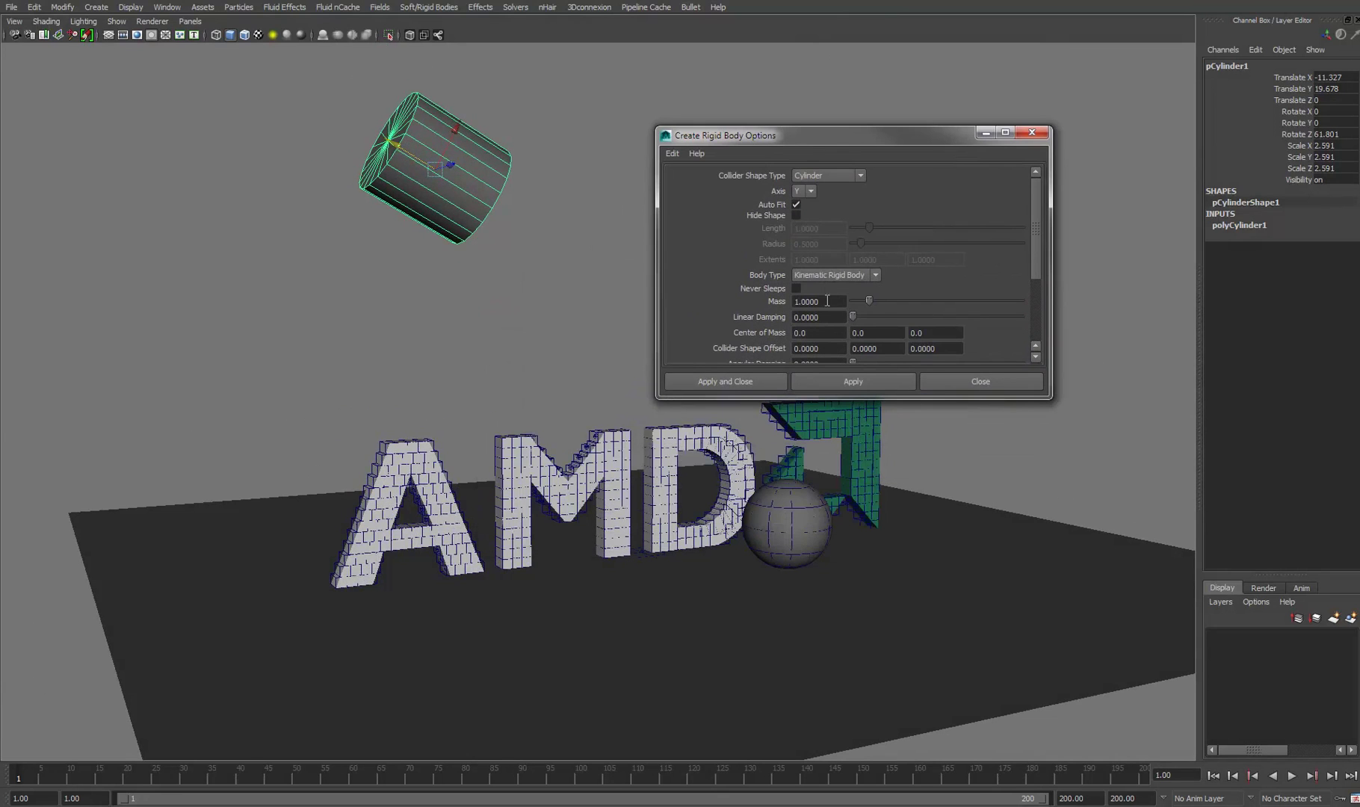
left_click(832, 297)
left_click(727, 383)
Play the simulation to examine how the cylinder falls onto the brick letters, and return to frame 1.
middle_click_drag(749, 419, 758, 421, "alt")
left_click(1293, 777)
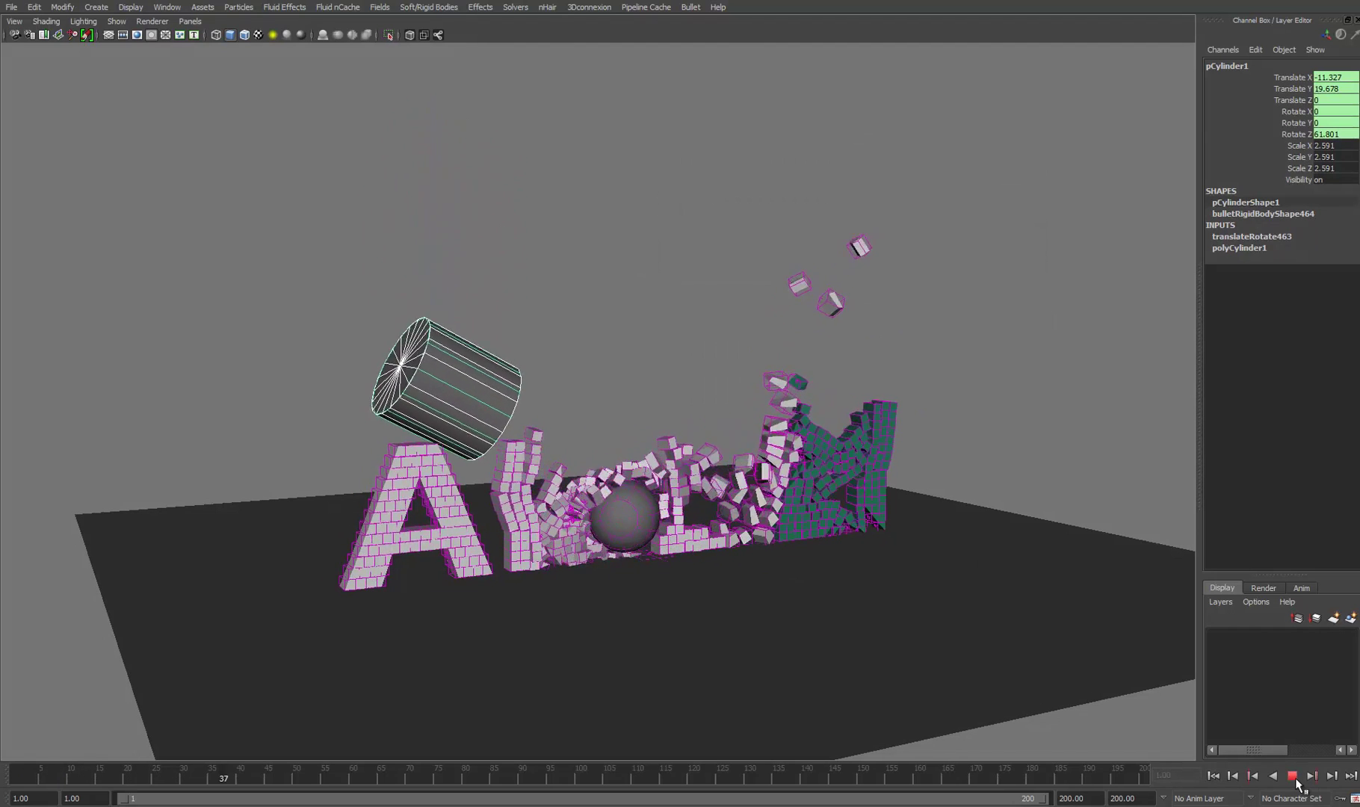
left_click_drag(605, 488, 619, 494, "alt")
right_click_drag(618, 494, 637, 548, "alt")
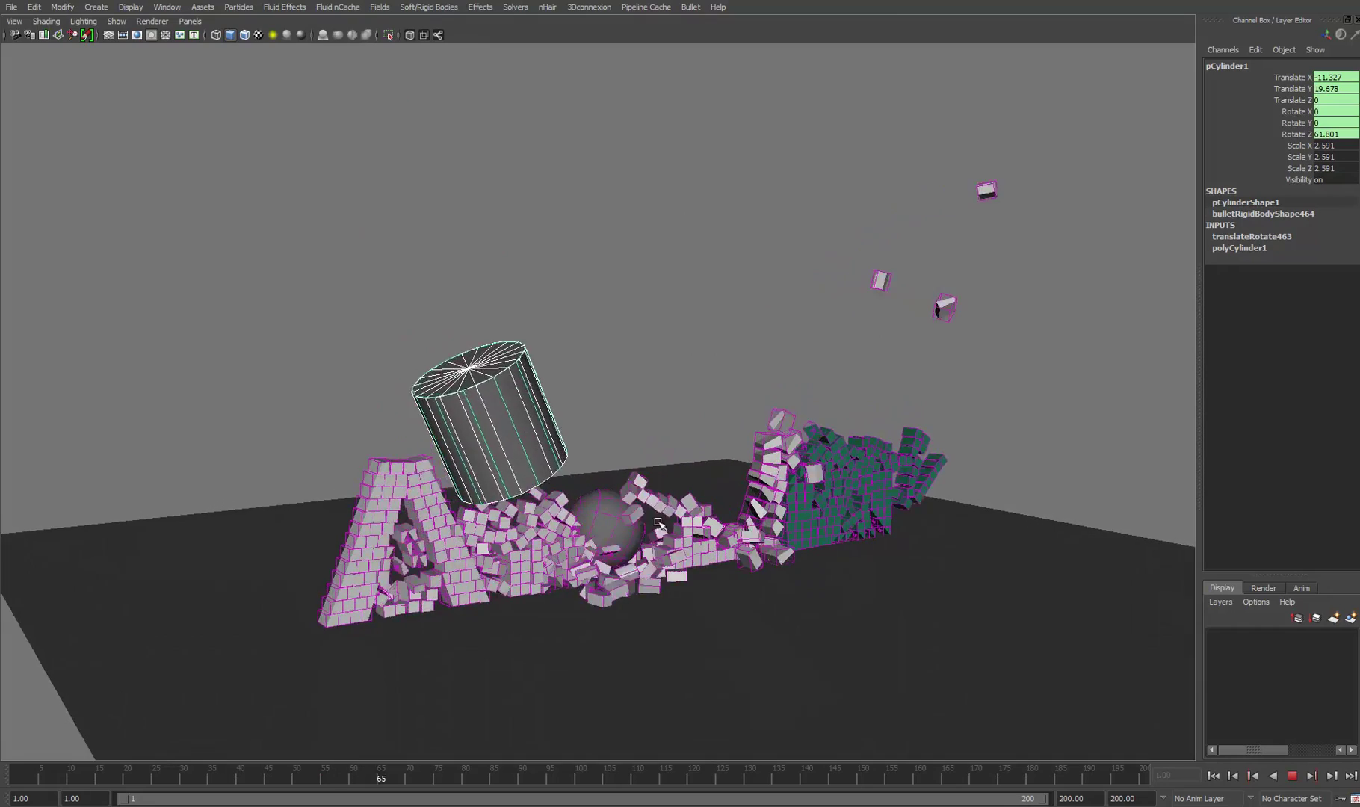
left_click_drag(637, 548, 616, 516, "alt")
right_click_drag(616, 517, 643, 598, "alt")
middle_click_drag(643, 598, 674, 575, "alt")
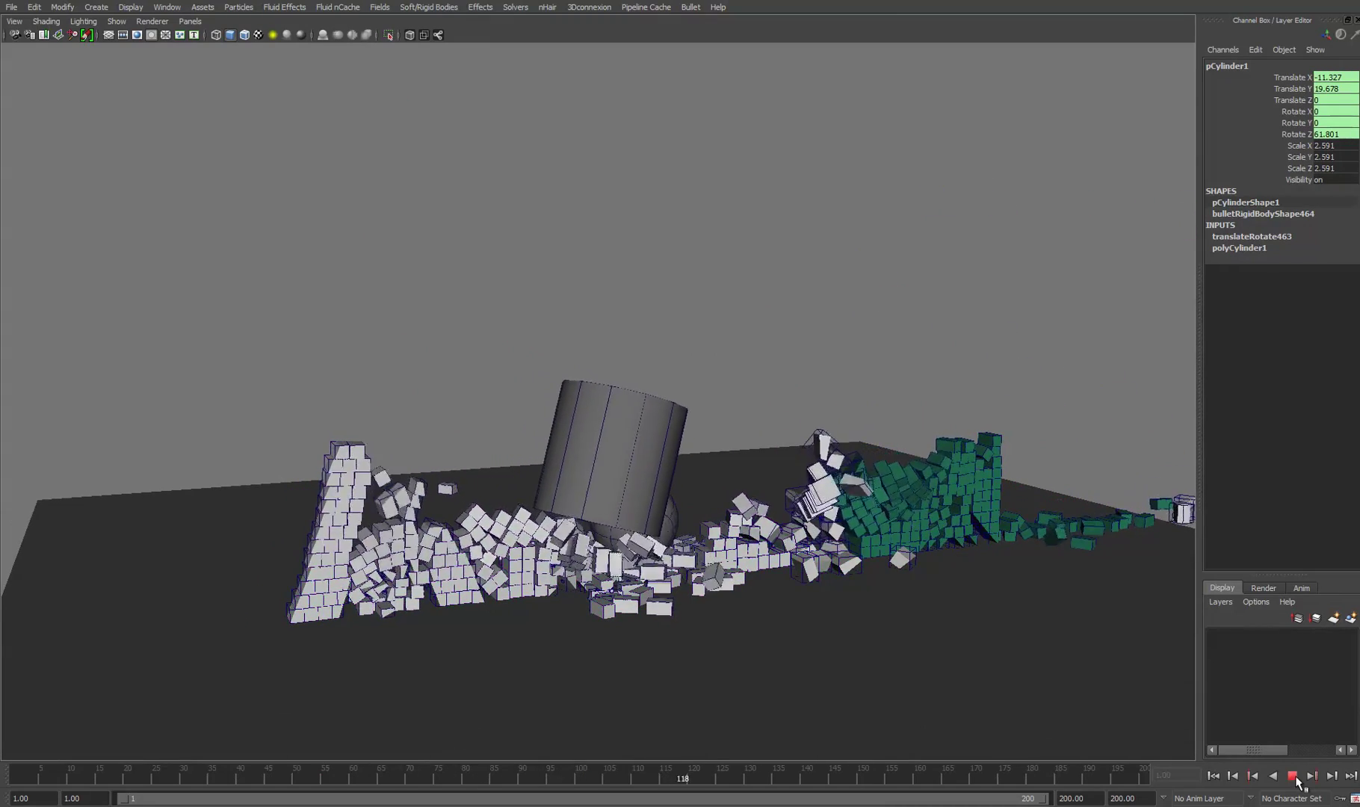
left_click(1292, 775)
left_click(1213, 775)
Set the cylinder's mass to 50 and play the simulation to test the heavier impact.
left_click_drag(389, 273, 455, 286, "alt")
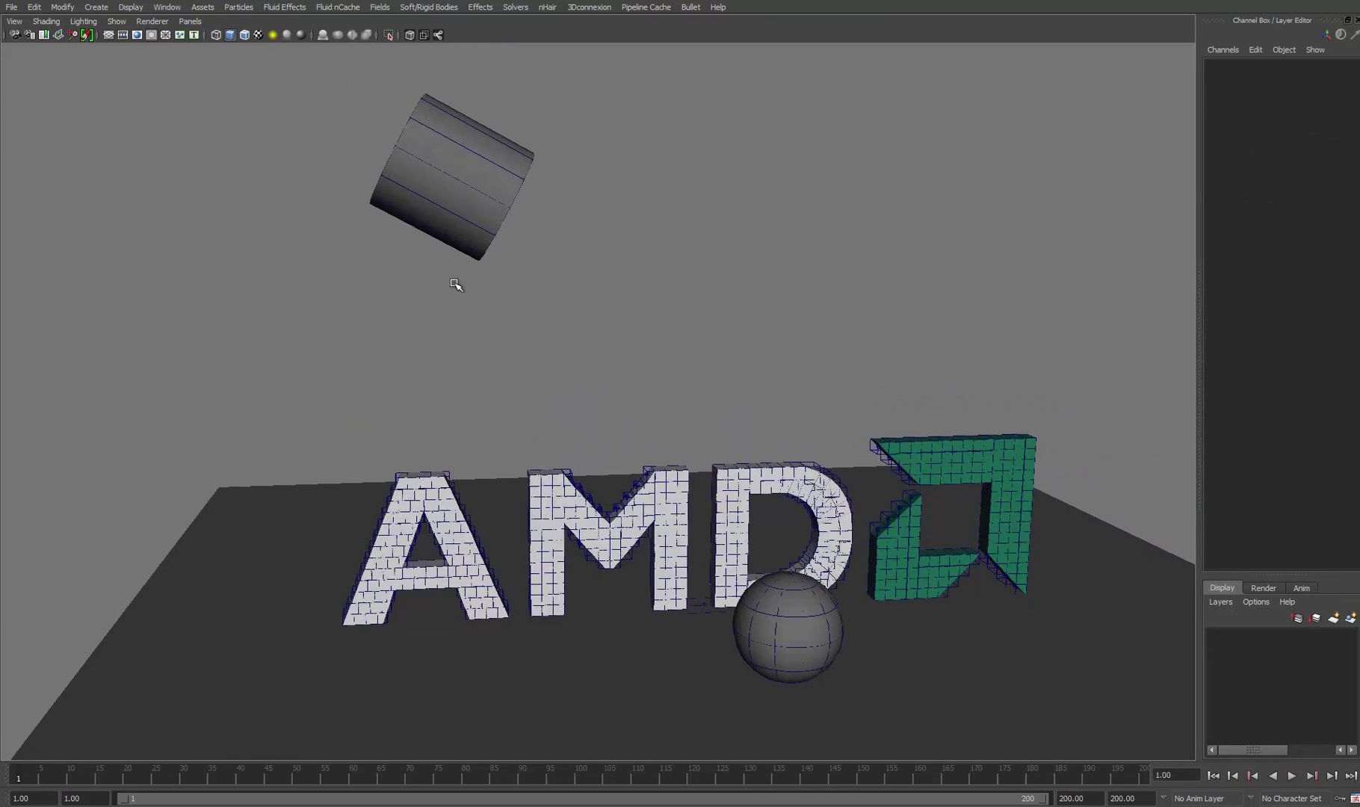
left_click(516, 190)
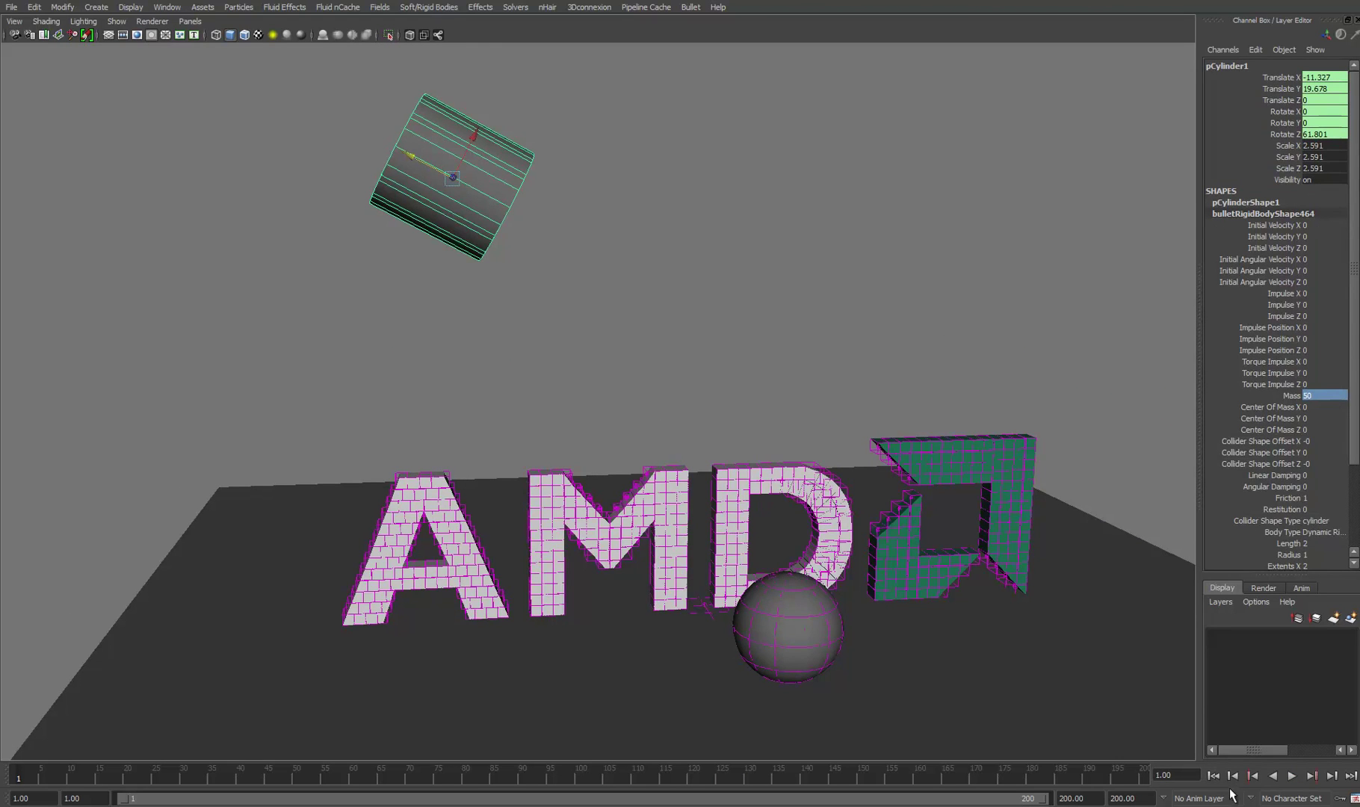
left_click(1293, 778)
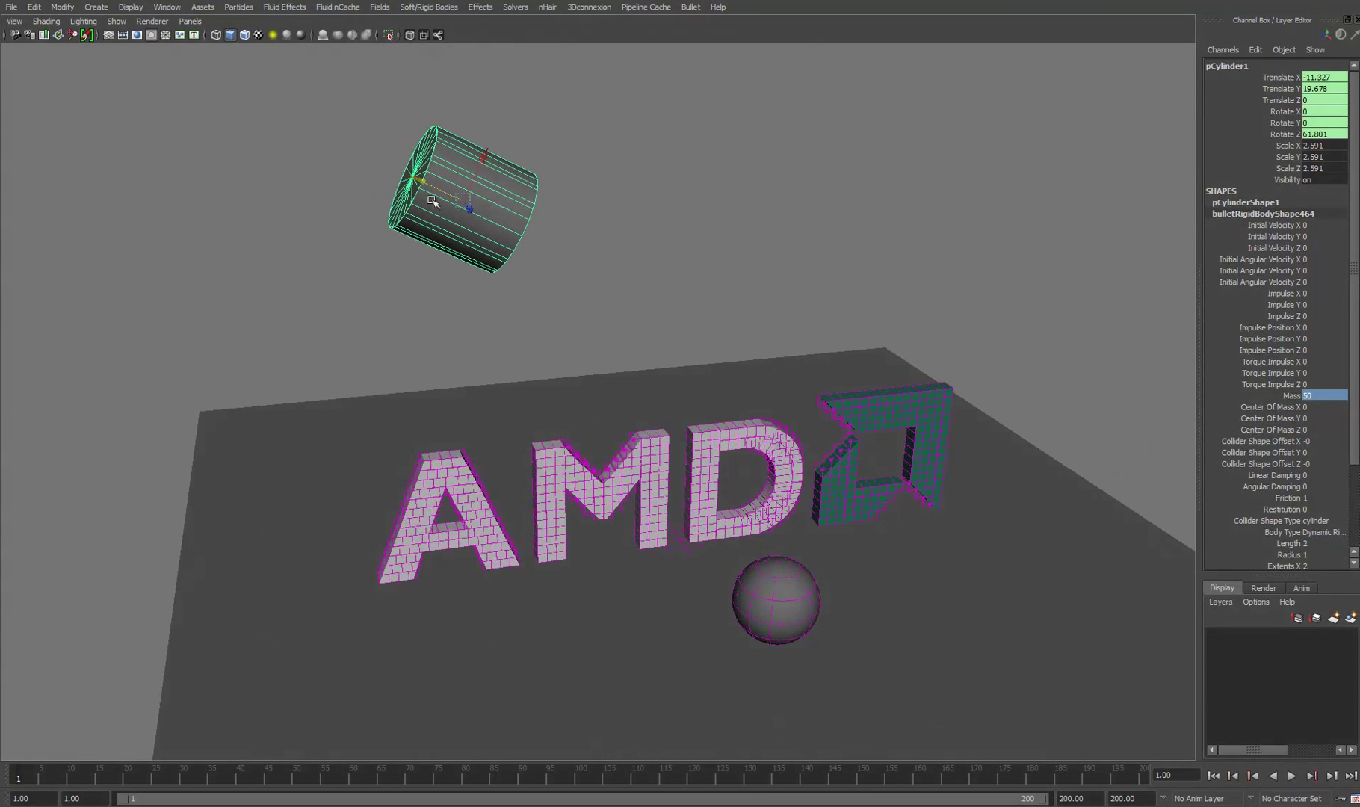
Move the cylinder to about X -0.1, Y 13.7 and play the simulation to examine the impact from there.
left_click_drag(425, 185, 651, 289)
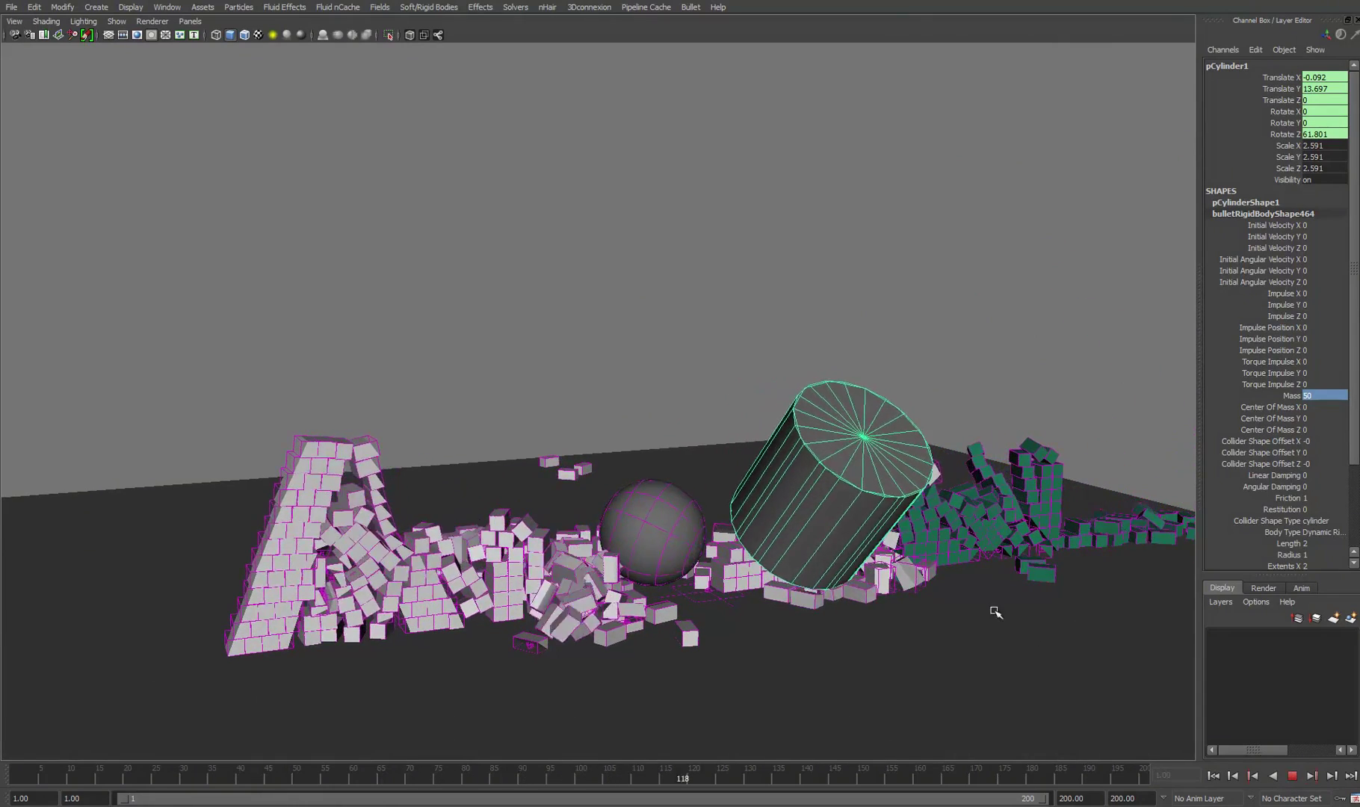
right_click_drag(991, 609, 868, 569, "alt")
middle_click_drag(905, 538, 863, 527, "alt")
left_click_drag(863, 527, 906, 544, "alt")
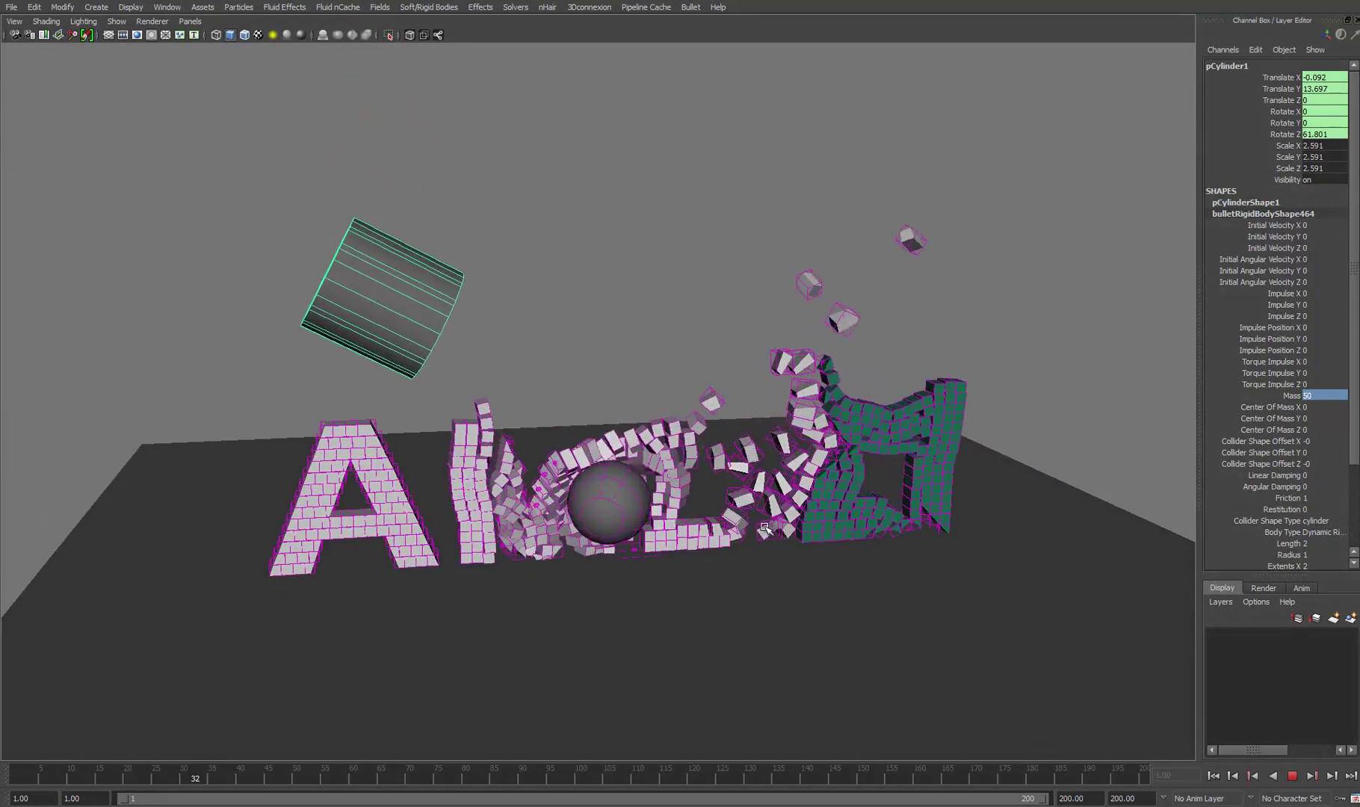
Play the simulation with the cylinder back above the A, stop it and return to the start of the timeline.
middle_click_drag(766, 531, 775, 544, "alt")
left_click(1293, 777)
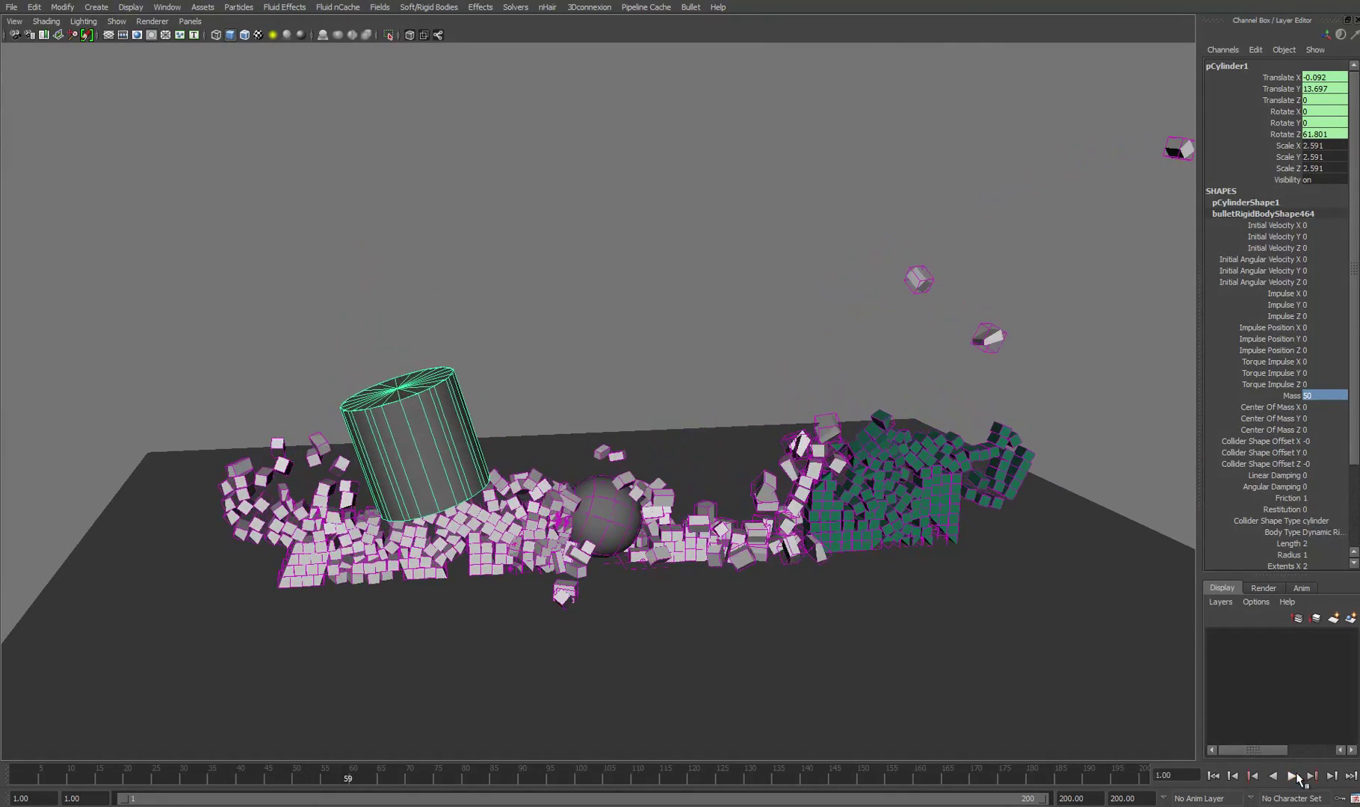
left_click(1213, 777)
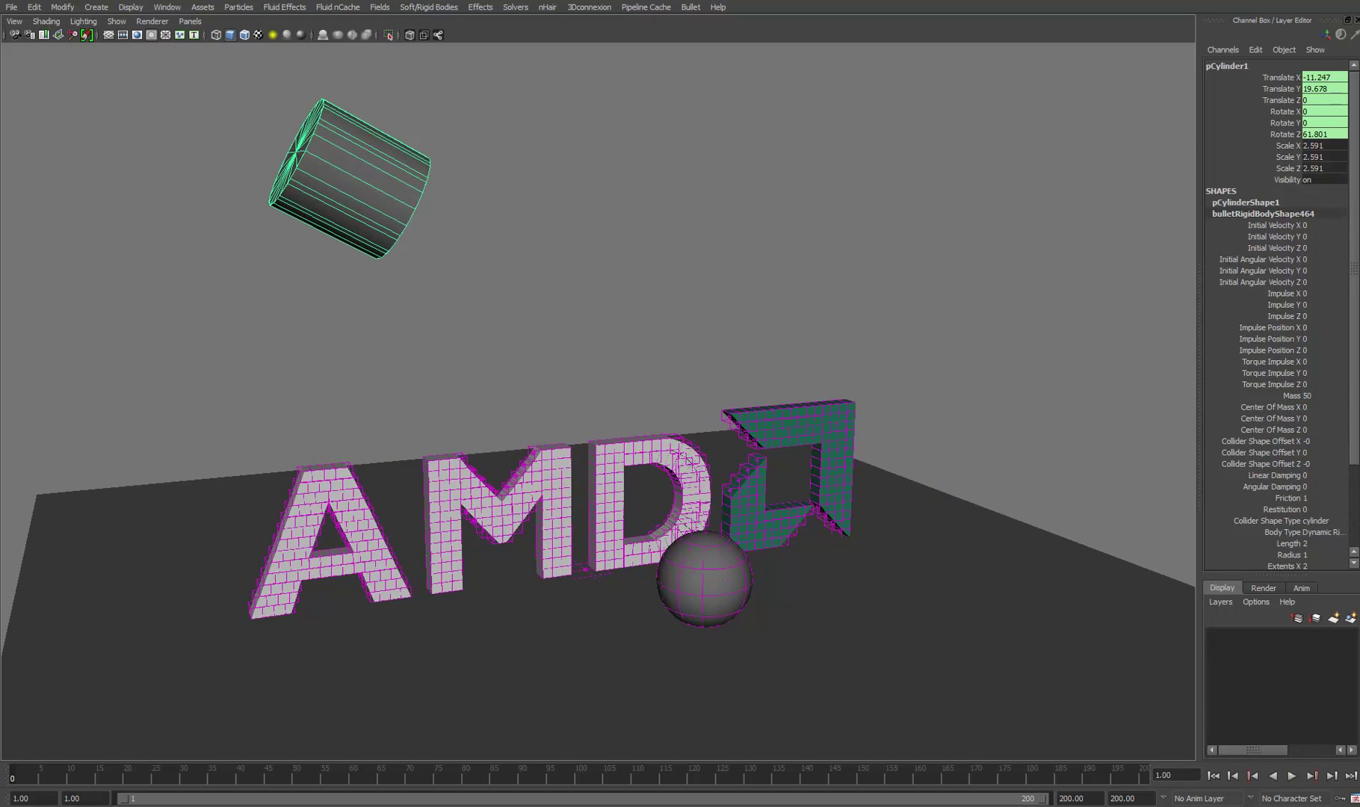
Select bulletSolver1 in the Outliner and enable Use Maya Fields in its attributes.
left_click(174, 10)
left_click(205, 112)
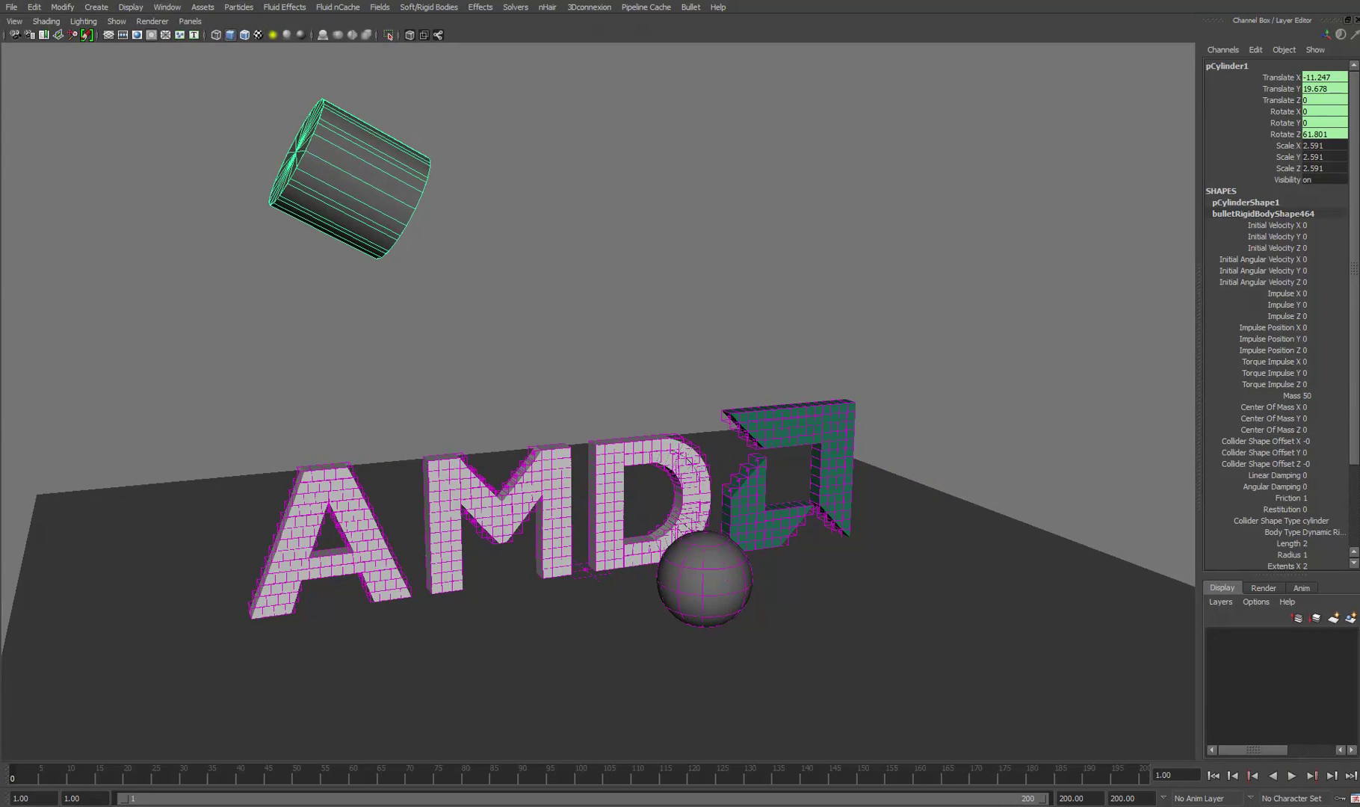
left_click_drag(734, 149, 933, 87)
left_click(969, 226)
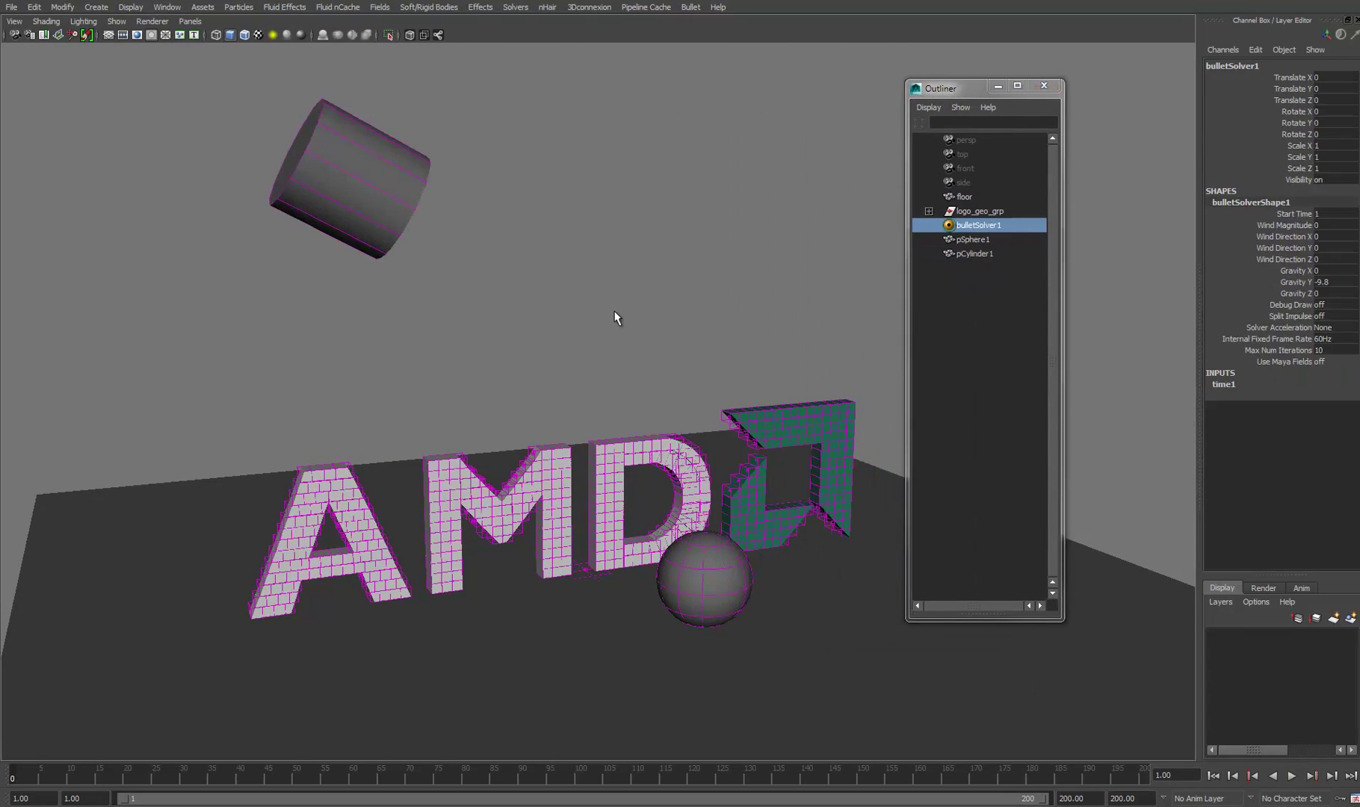
key("ctrl+a")
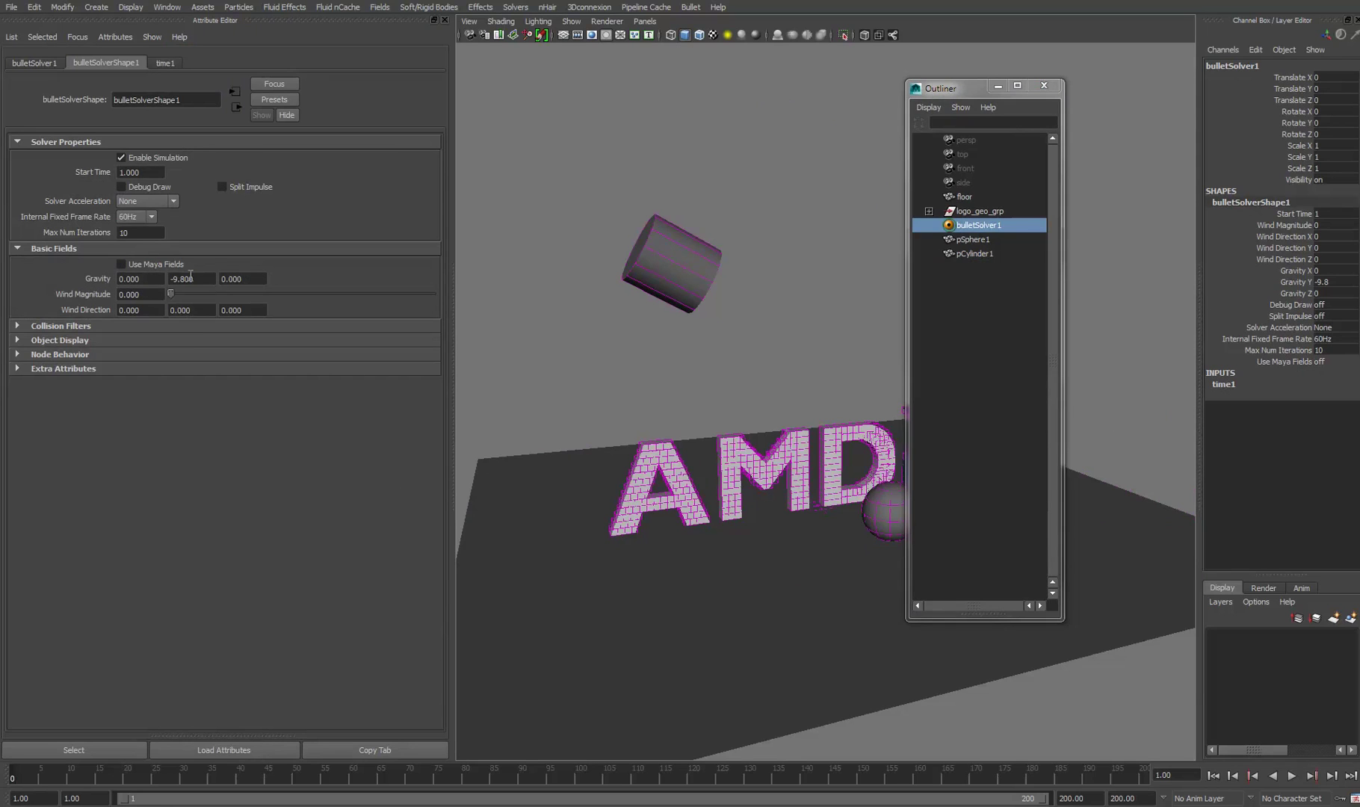
left_click(123, 264)
scroll(755, 315, "up", 3)
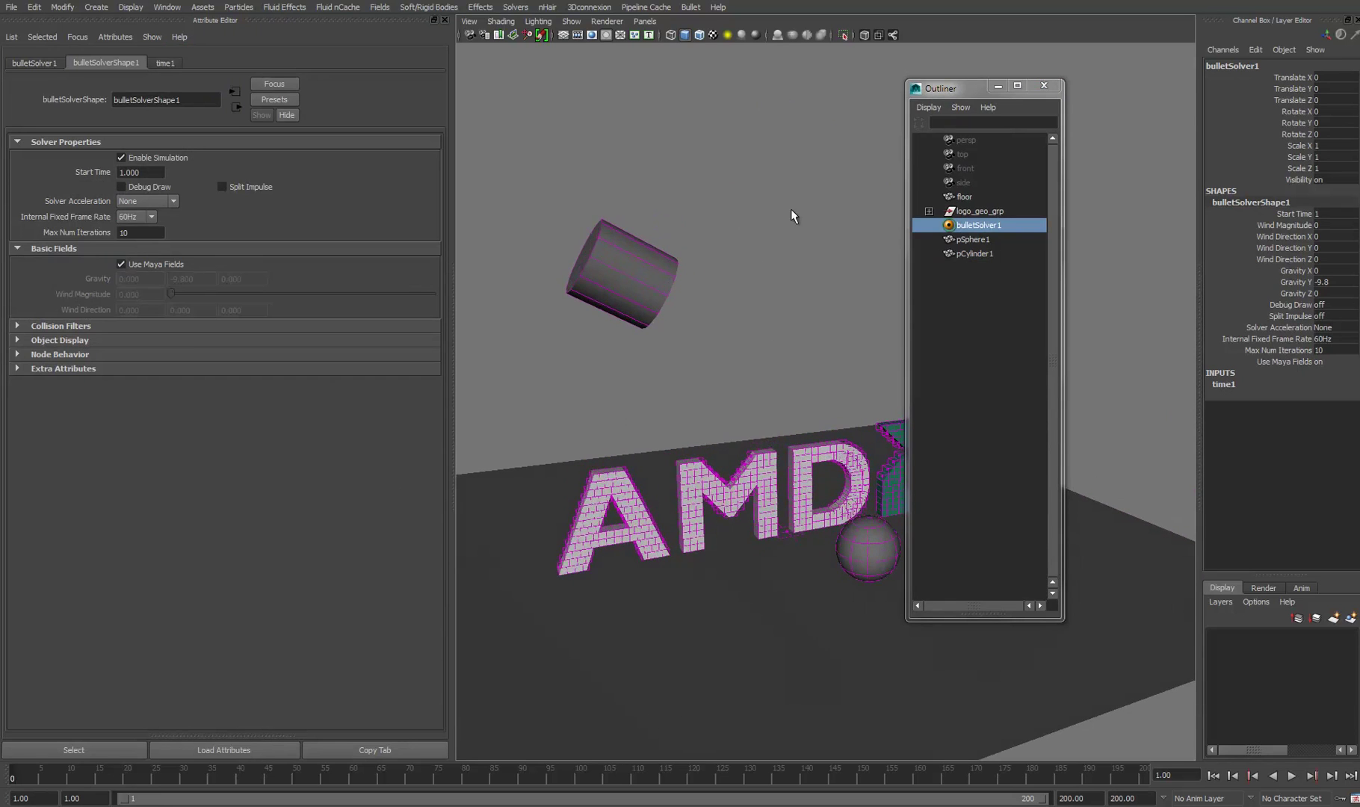
scroll(760, 325, "down", 2)
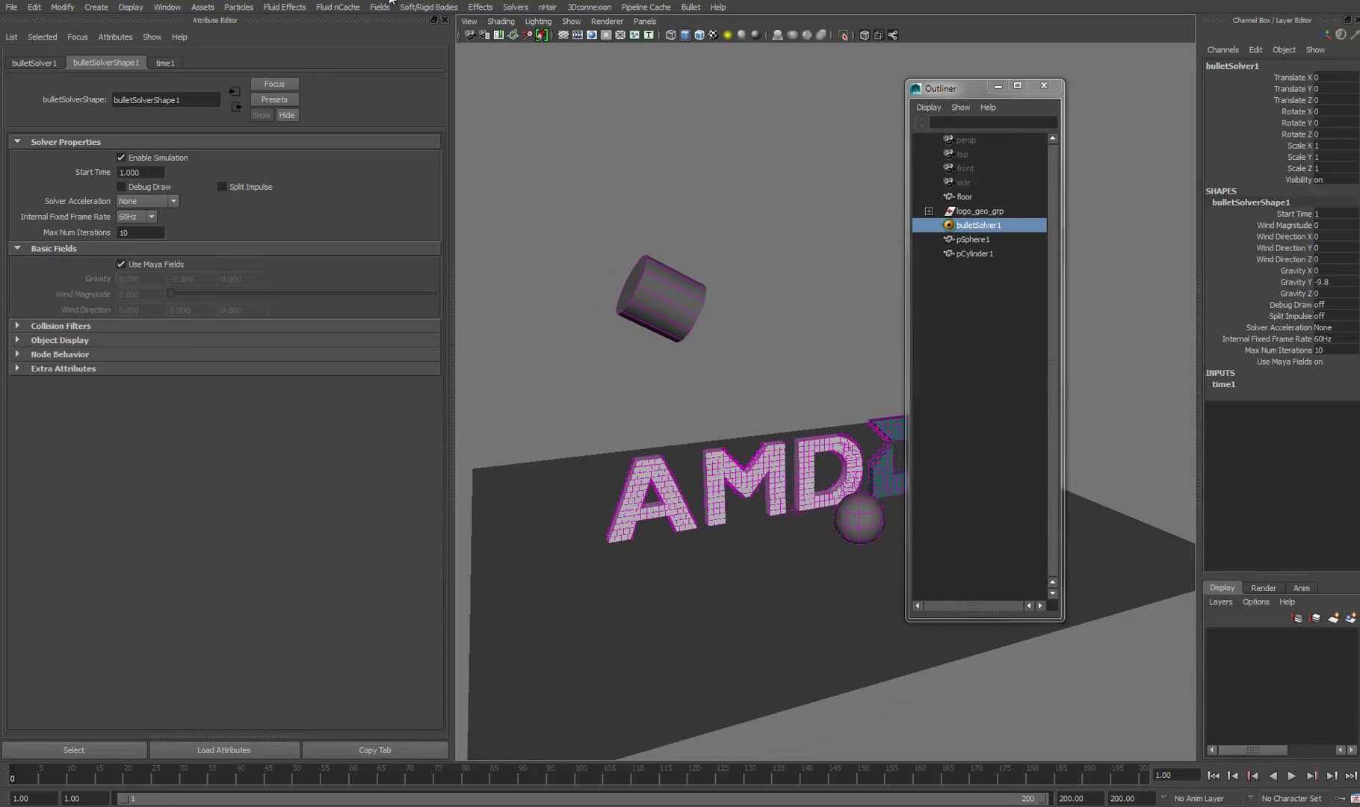
left_click(446, 18)
Add a Gravity field to the Bullet solver, open its attributes and move the Outliner out of the way.
left_click(379, 7)
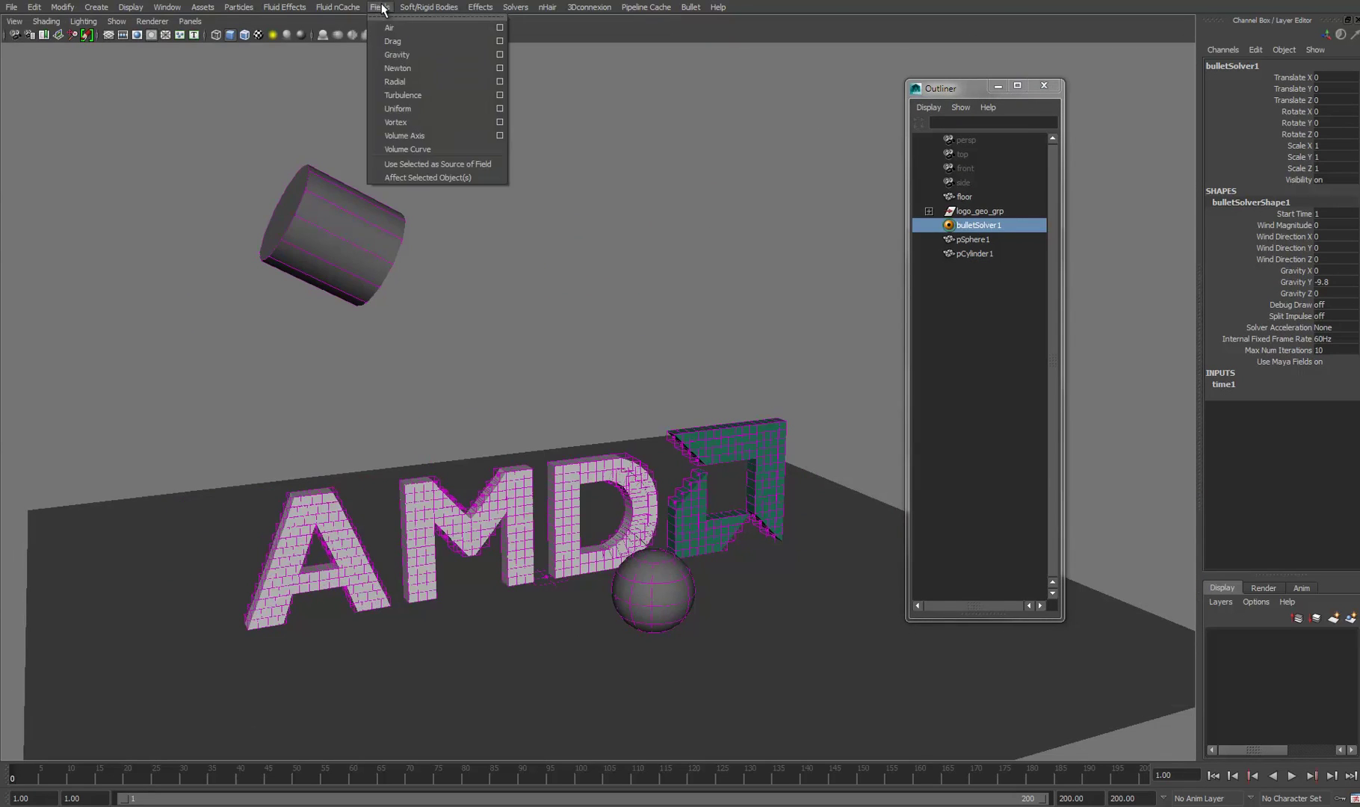
left_click(397, 55)
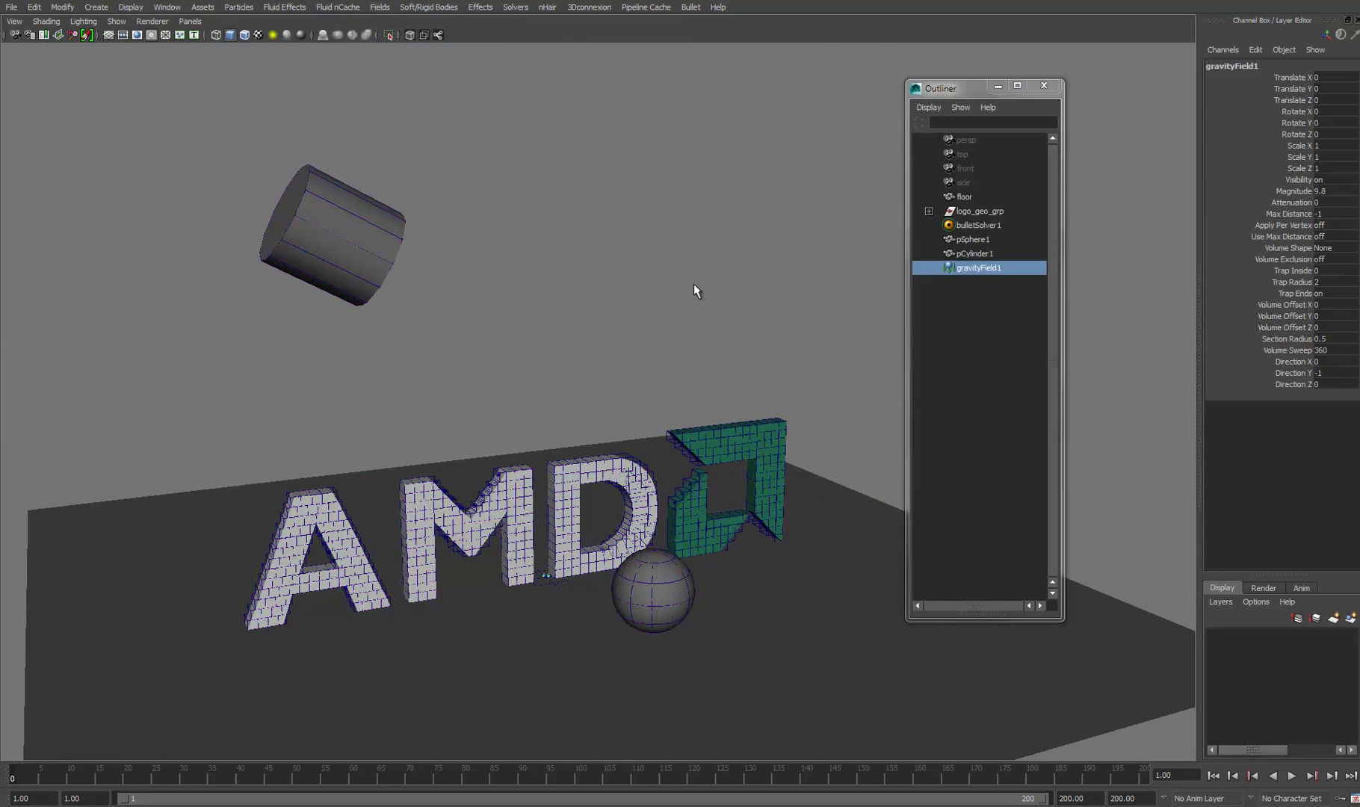
key("ctrl+a")
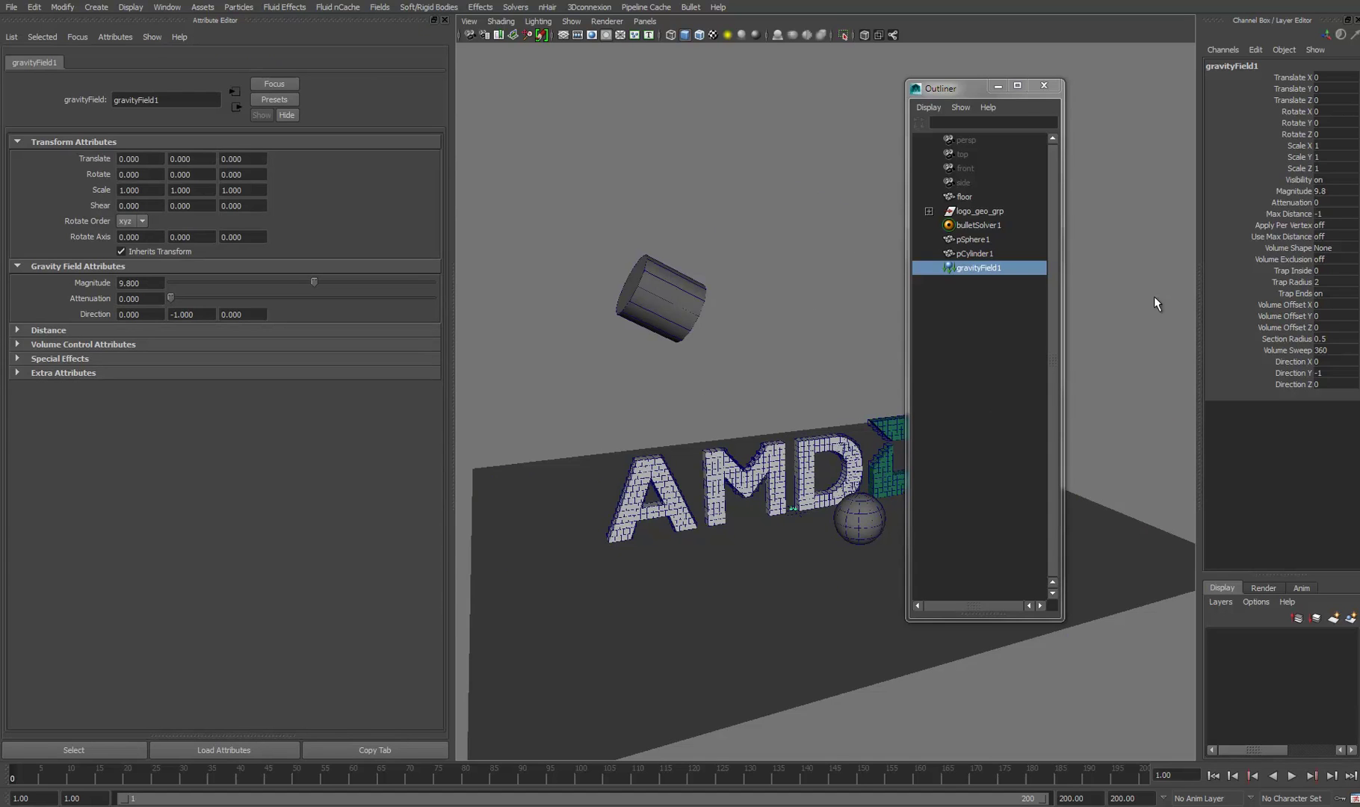
middle_click_drag(807, 462, 766, 474, "alt")
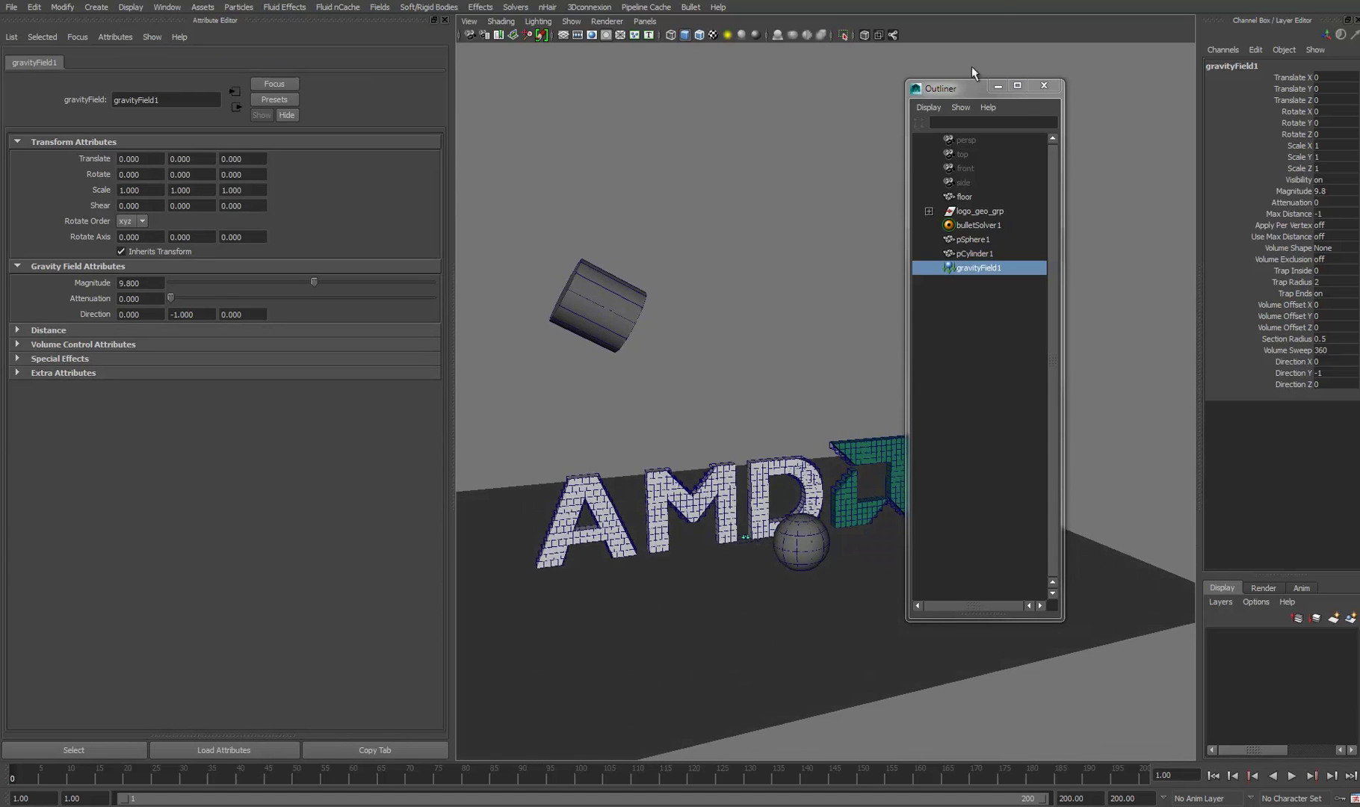
left_click_drag(963, 85, 1359, 142)
right_click_drag(922, 245, 955, 297, "alt")
middle_click_drag(955, 297, 1044, 260, "alt")
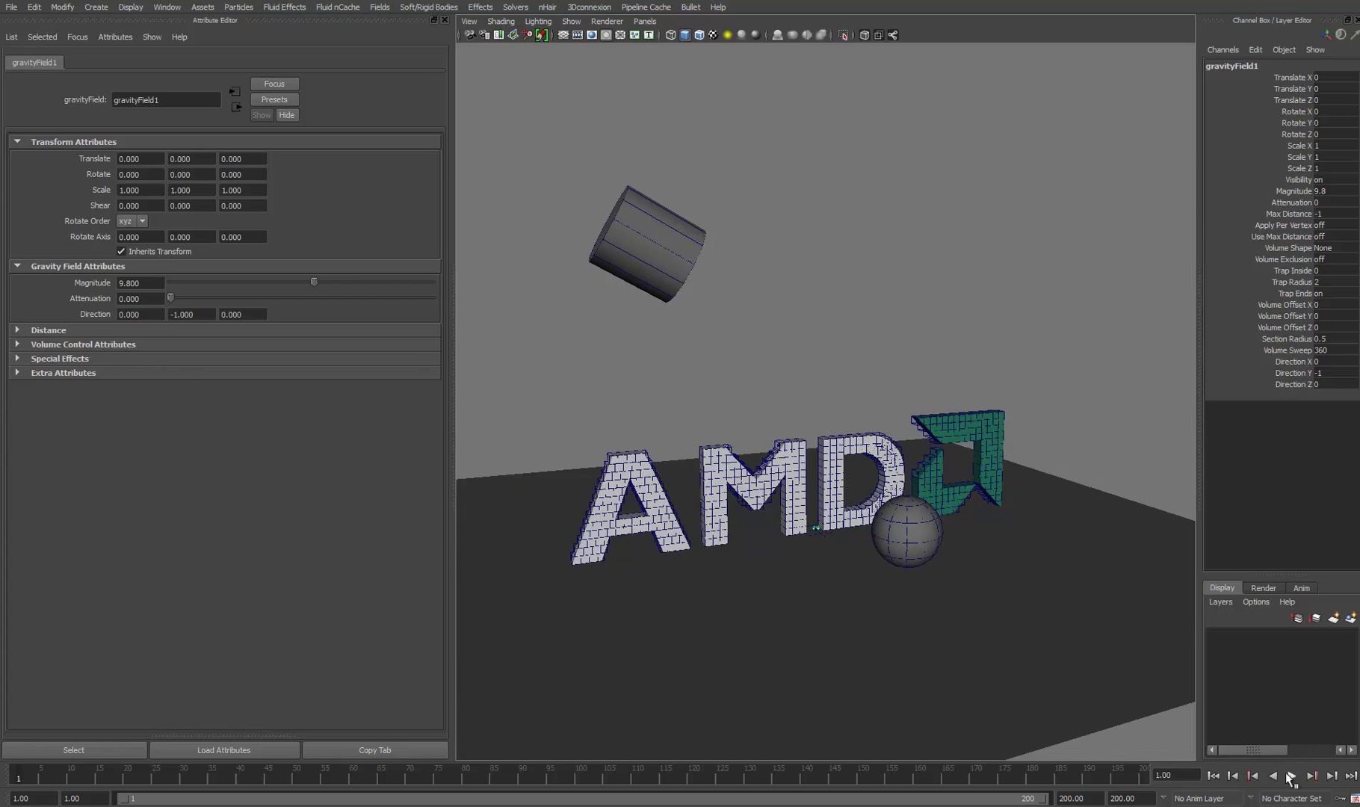
Play the simulation while varying the gravity field's magnitude, ending at 13.043, and return to frame 1.
left_click(1292, 777)
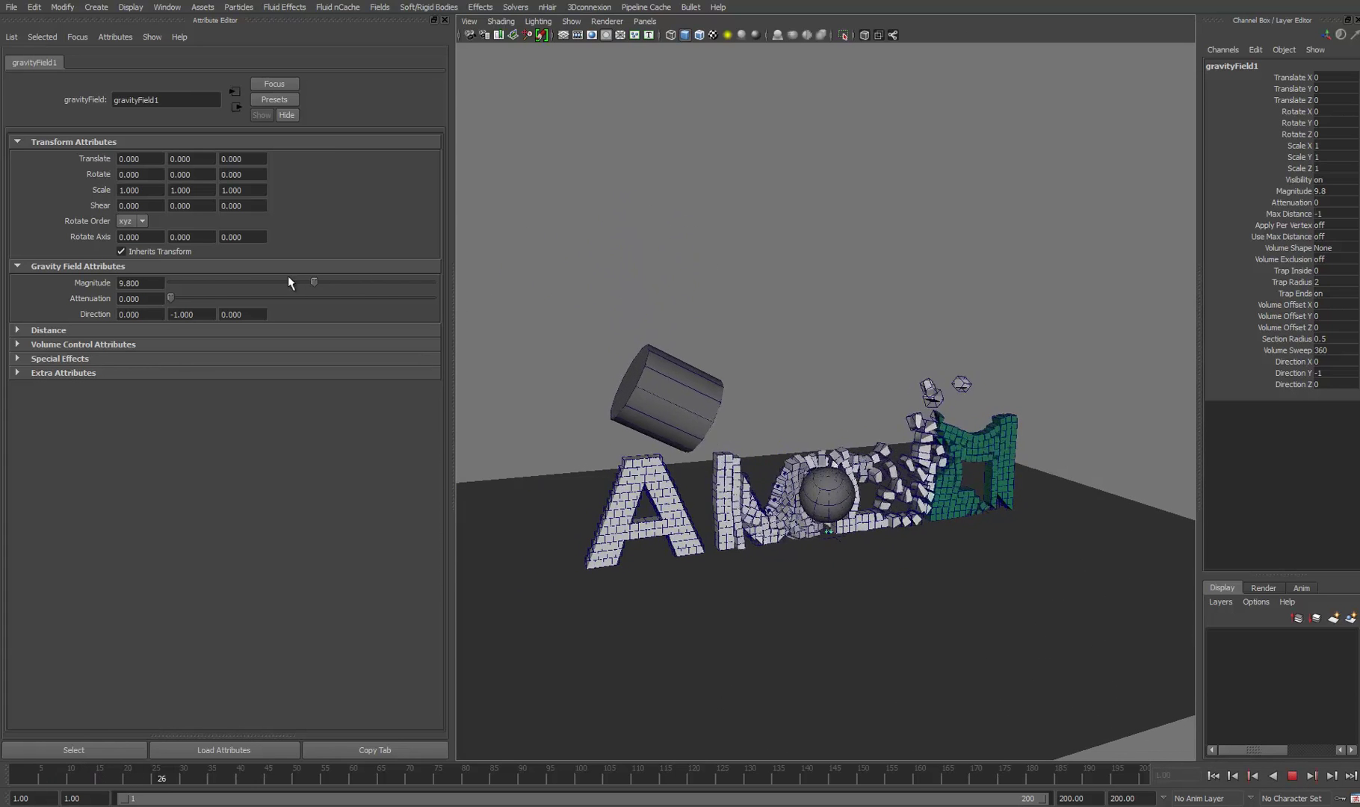
left_click_drag(287, 282, 318, 308)
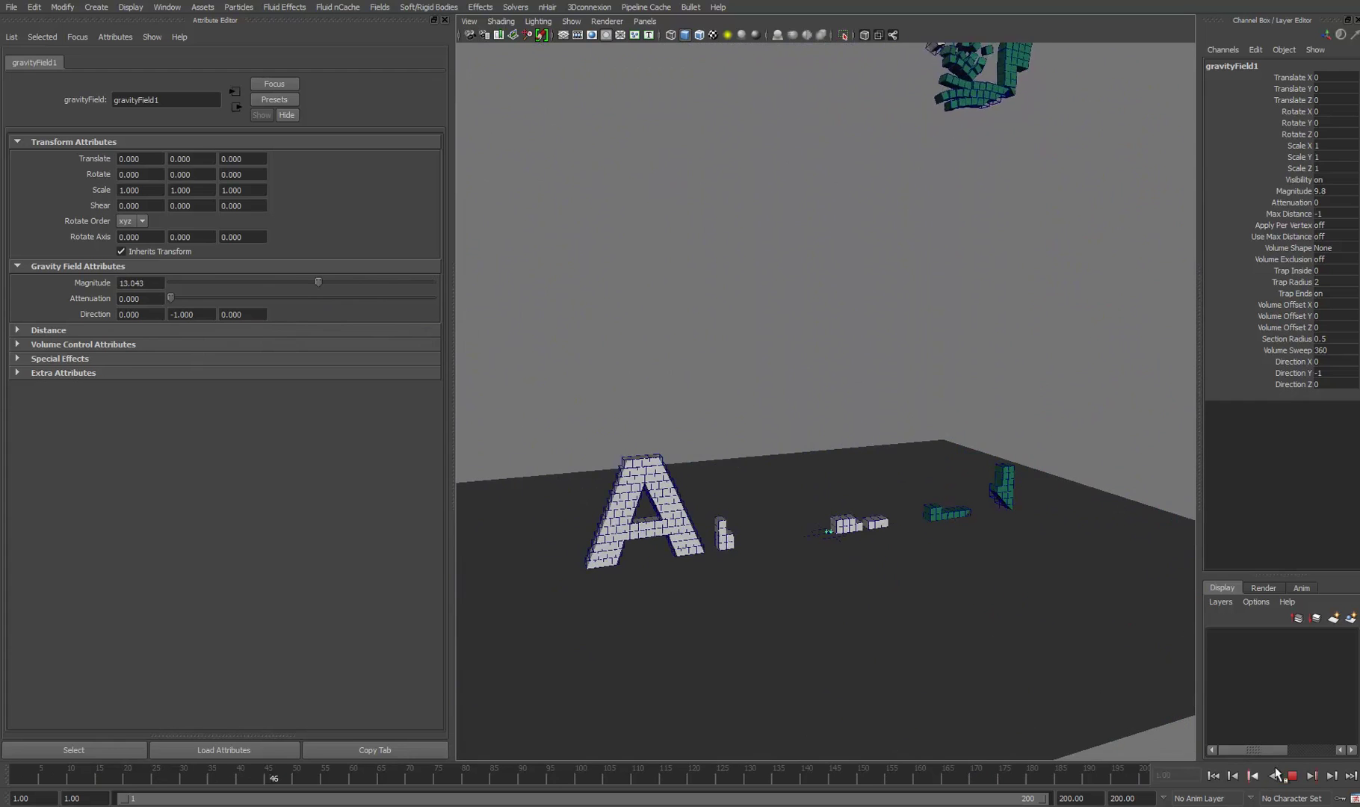
left_click(1283, 775)
scroll(725, 242, "down", 6)
scroll(726, 241, "up", 5)
left_click(1212, 776)
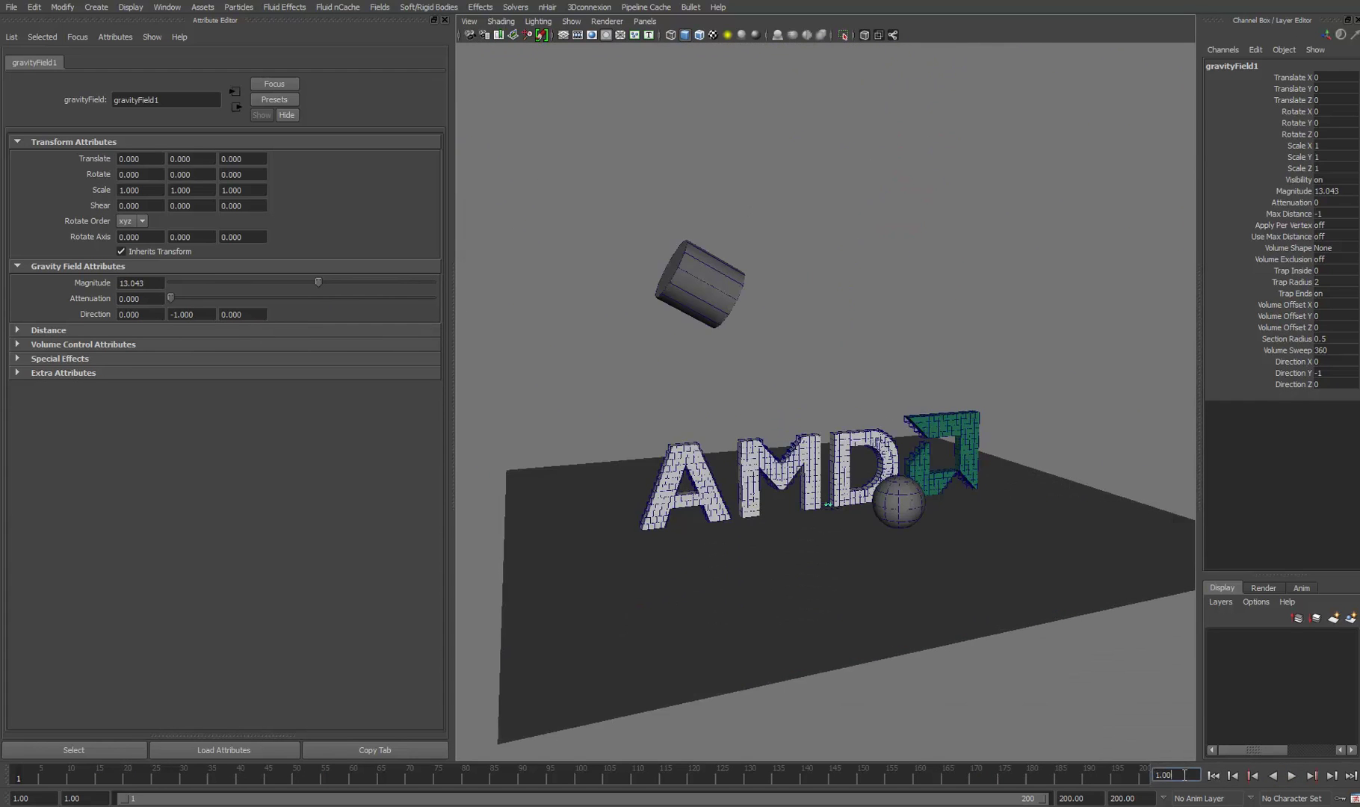
Extend the playback range to end at frame 2000.
left_click(1072, 798)
type("0")
key("Return")
left_click_drag(937, 528, 955, 555, "alt")
Play the simulation while lowering the gravity field's magnitude to -100, and stop it to inspect the bricks remaining on the floor.
left_click(1292, 775)
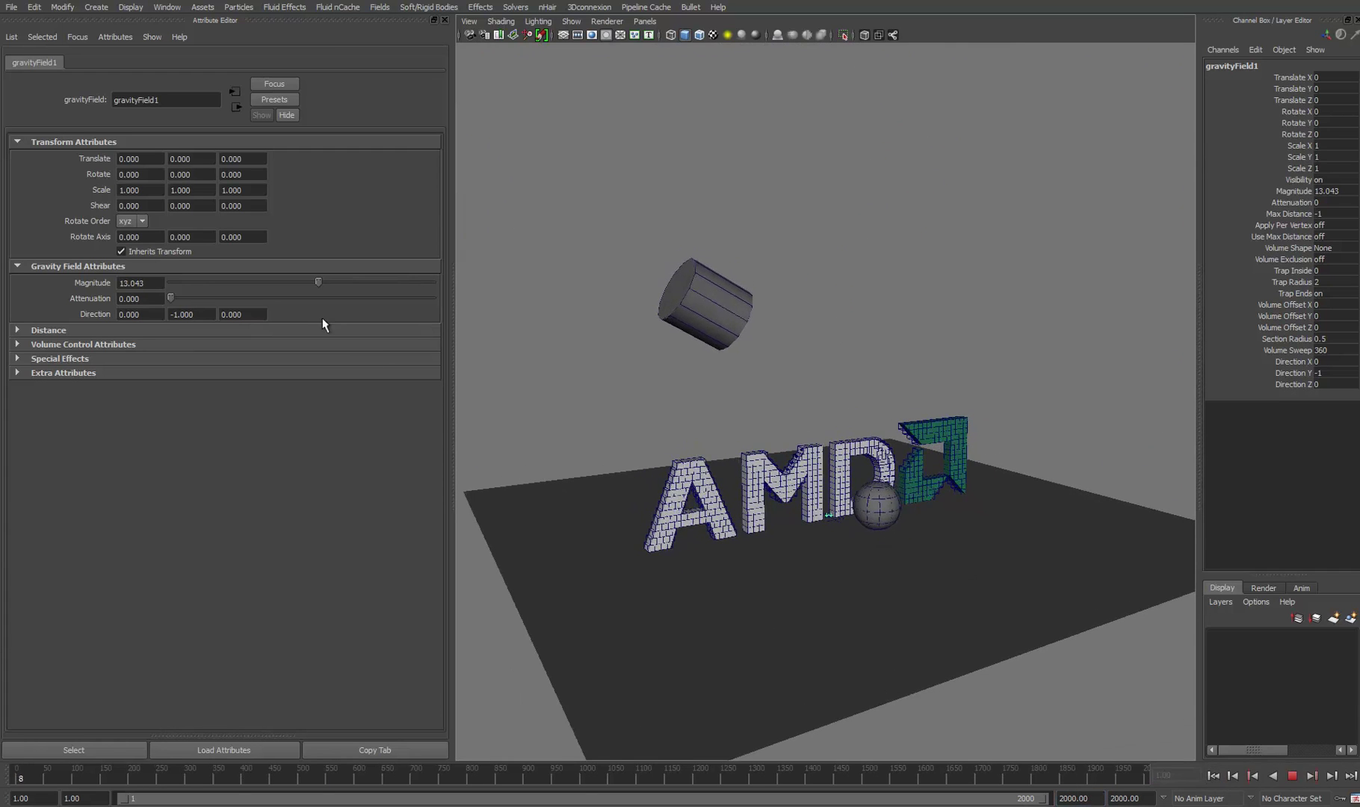
left_click_drag(318, 281, 153, 360)
left_click(1292, 777)
left_click_drag(772, 521, 770, 507, "alt")
right_click_drag(771, 507, 807, 516, "alt")
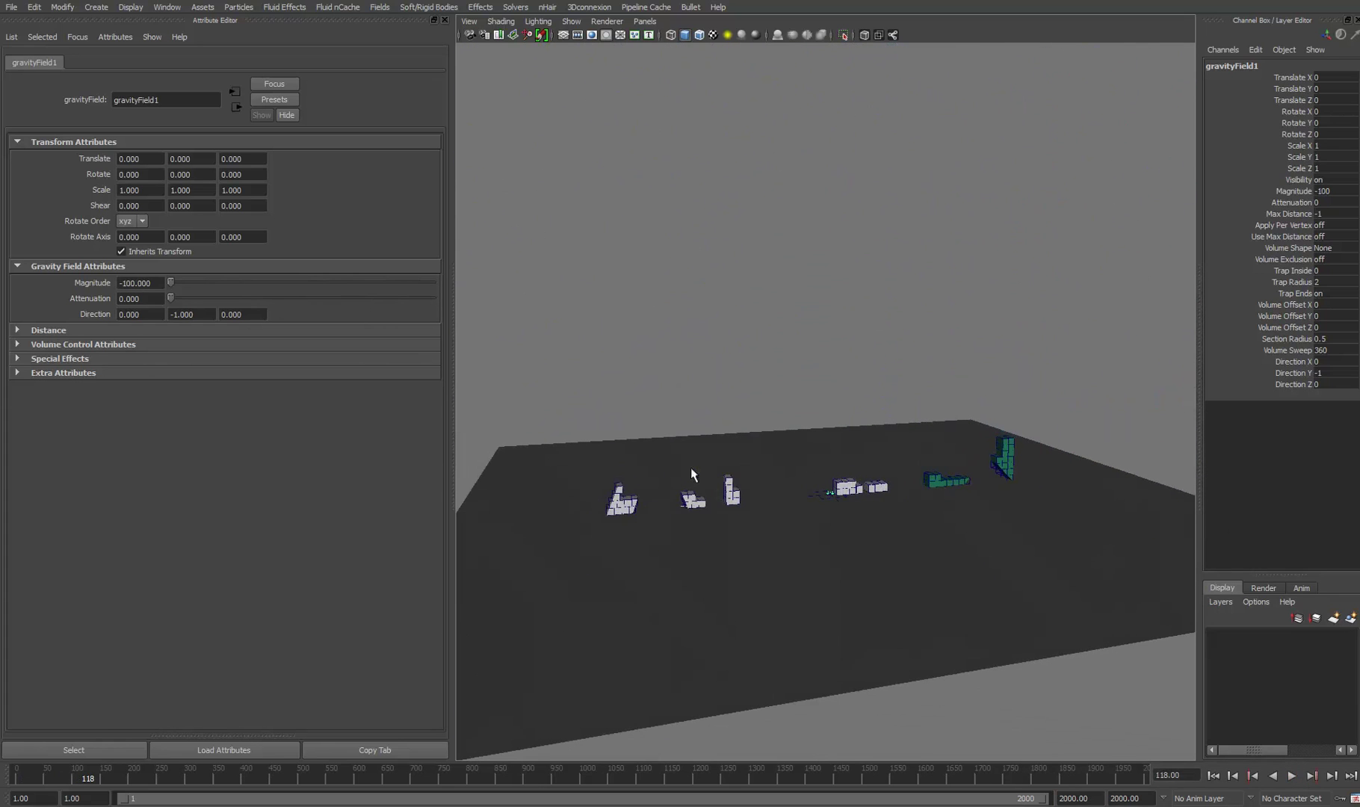
Set the body type of the remaining base bricks to Dynamic RigidBody, excluding the floor, and return to frame 1 with nothing selected.
left_click_drag(558, 443, 1232, 635)
right_click_drag(692, 407, 821, 530, "alt")
left_click_drag(850, 590, 852, 593, "ctrl")
left_click_drag(780, 344, 794, 472, "ctrl")
right_click_drag(867, 477, 889, 438, "alt")
scroll(1273, 453, "down", 3)
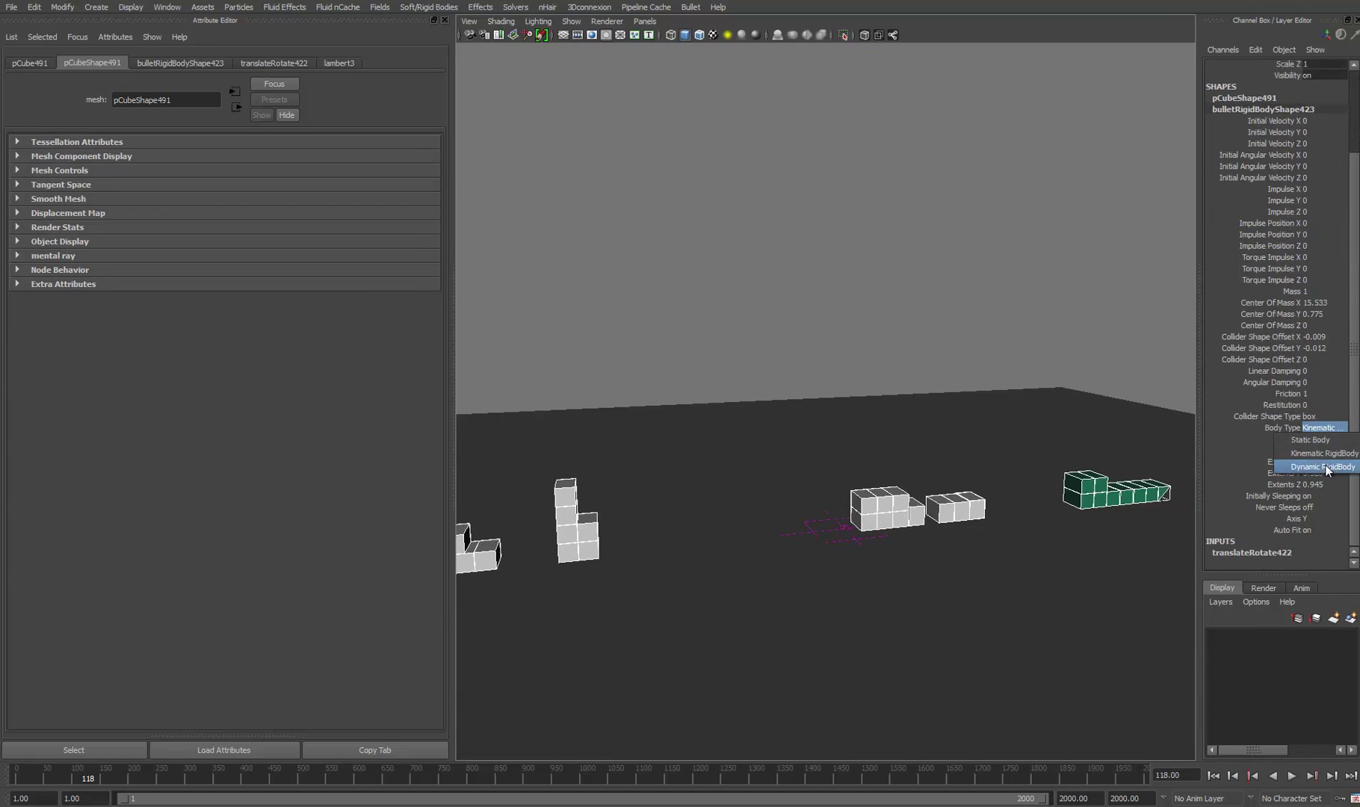
left_click(1327, 470)
right_click_drag(960, 516, 833, 419, "alt")
left_click(821, 323)
left_click(1213, 776)
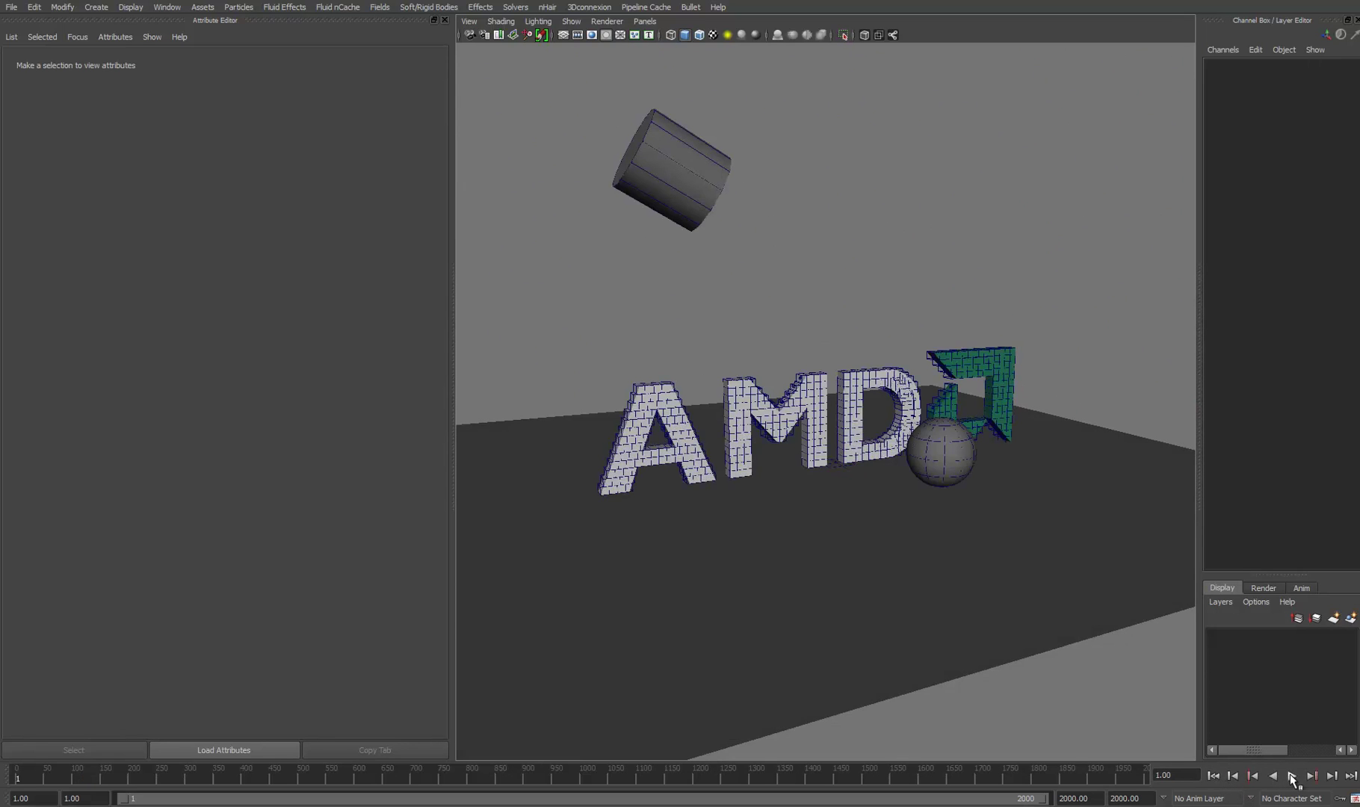
Set gravityField1's magnitude to 9.8, play the simulation and change the magnitude to about -9.8 during playback.
left_click(1356, 637)
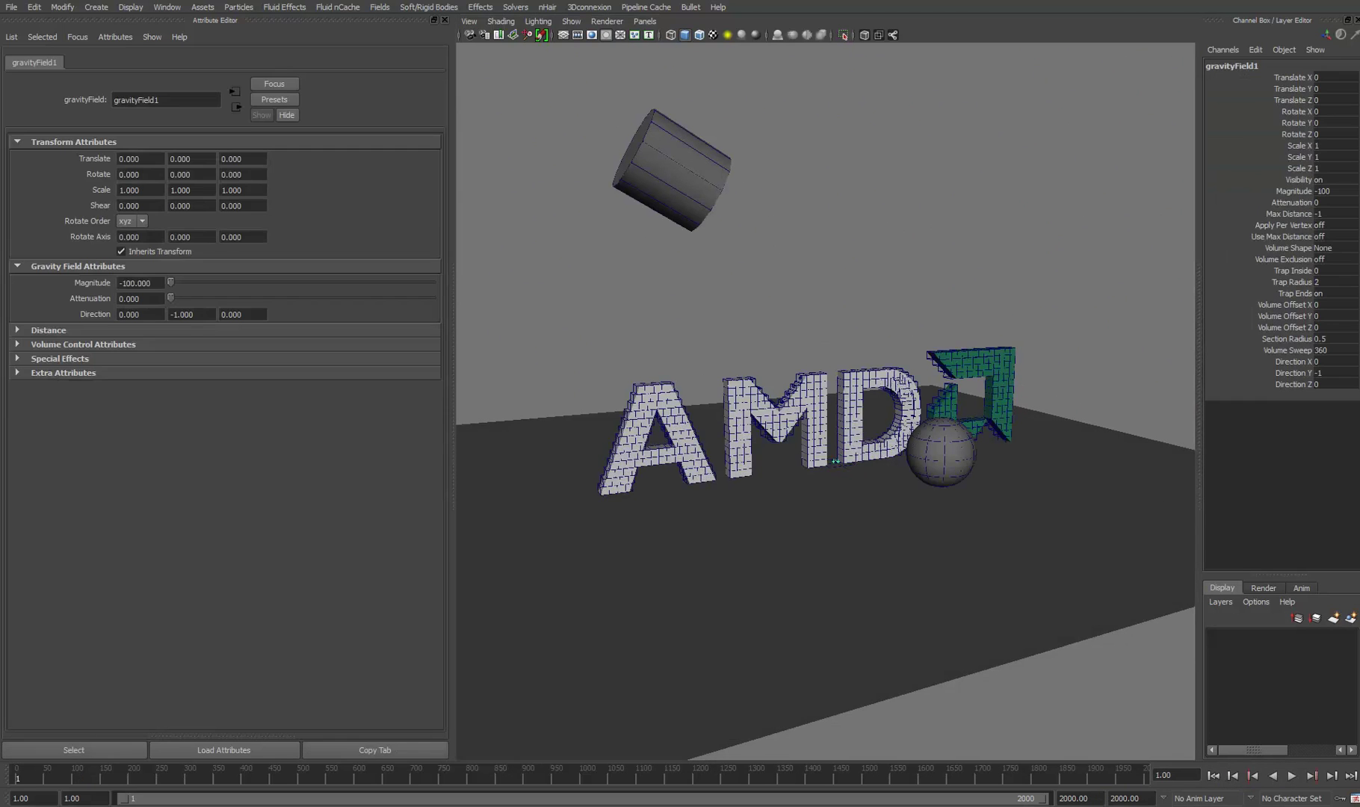
triple_click(161, 286)
left_click(1292, 776)
mouse_move(313, 283)
left_mouse_down()
mouse_move(343, 284)
mouse_move(260, 283)
mouse_move(398, 282)
mouse_move(267, 282)
mouse_move(290, 284)
left_mouse_up()
scroll(716, 374, "down", 3)
Change the gravity field's attenuation to 2.432 and magnitude to 7.609 during playback, stop and return to frame 1.
left_click(380, 7)
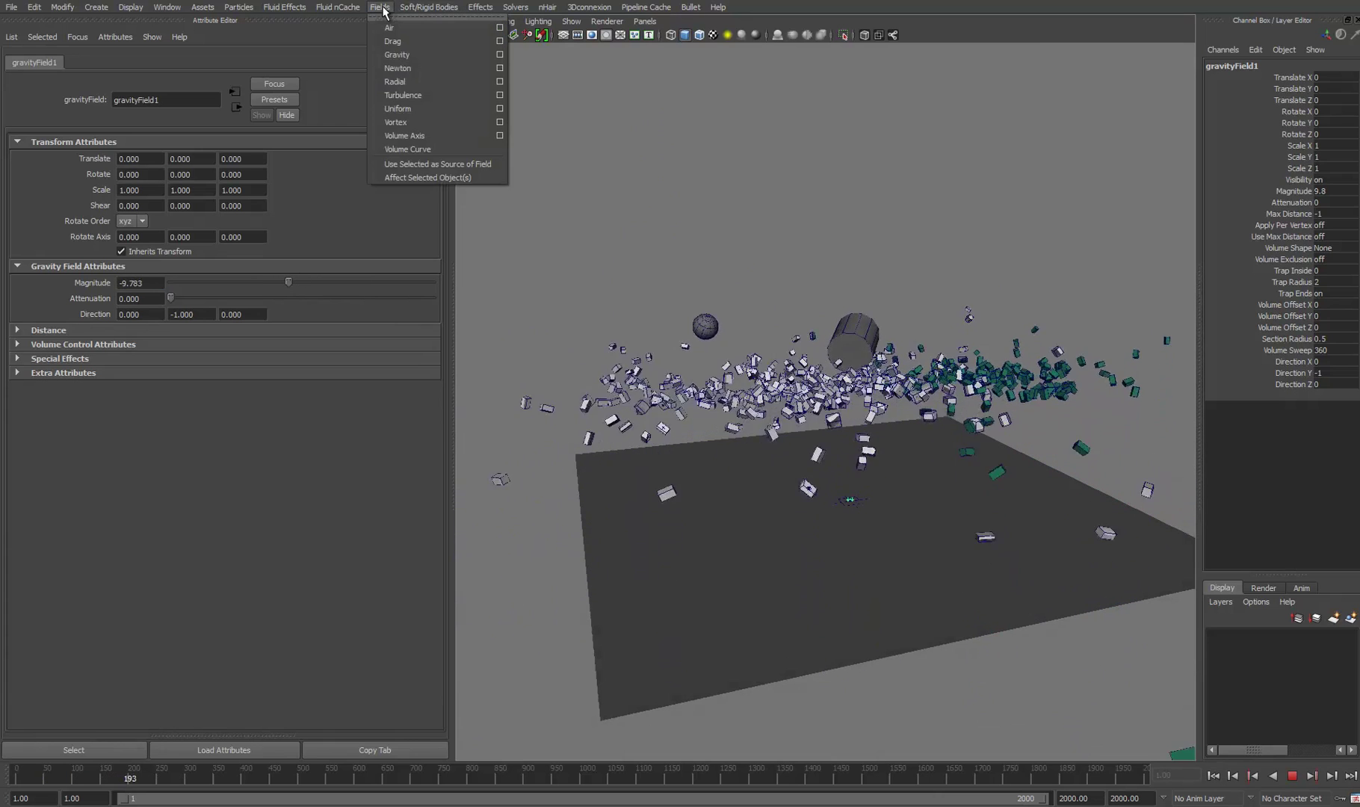
left_click(592, 243)
left_click_drag(171, 297, 311, 282)
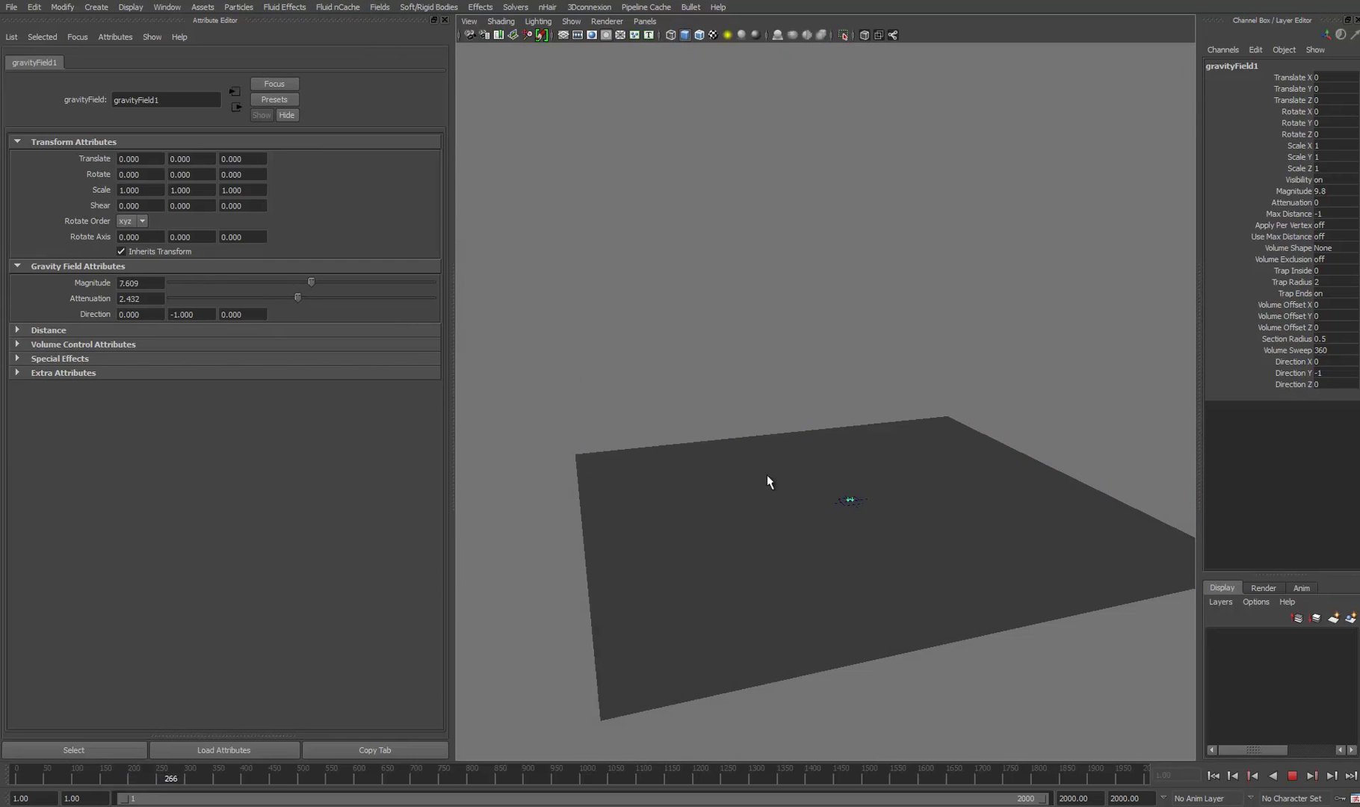
left_click(1292, 777)
left_click(1213, 775)
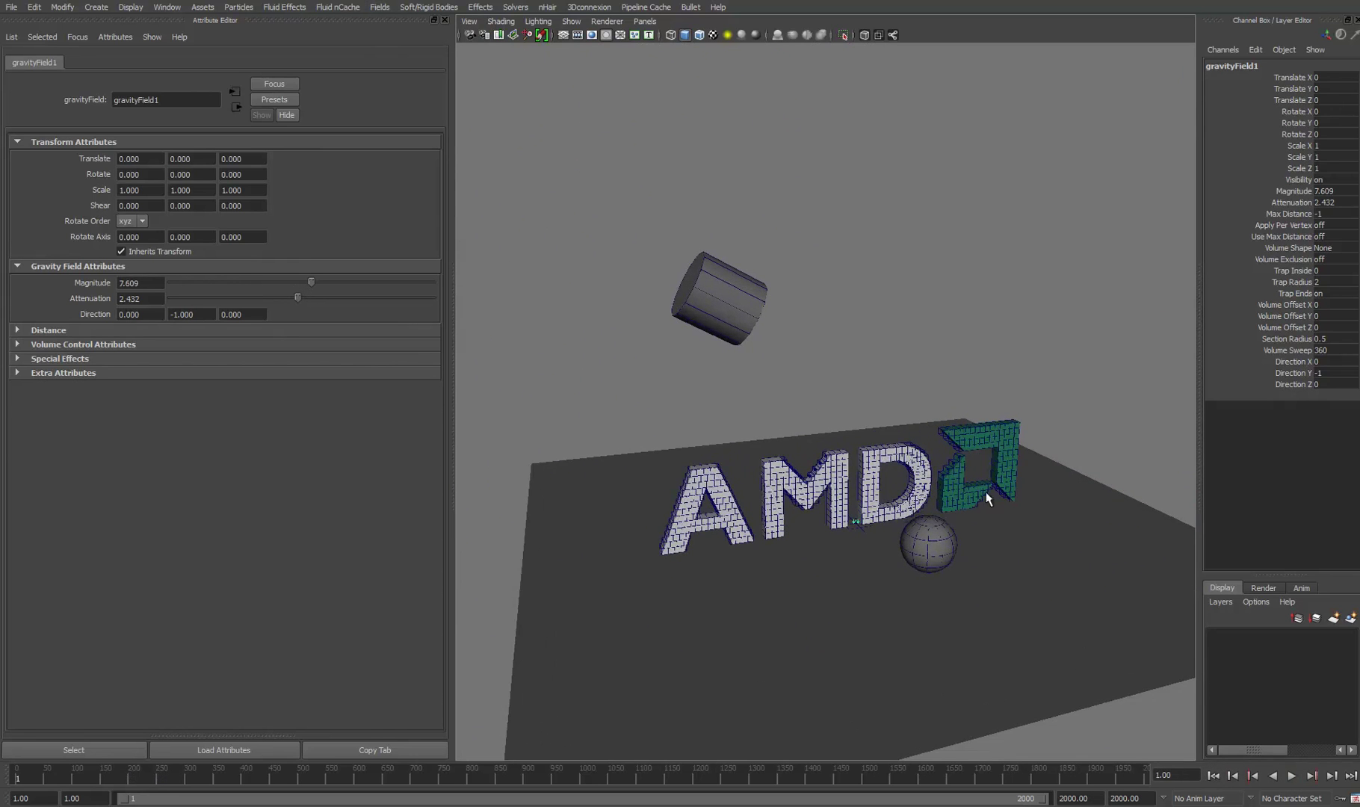
left_click_drag(793, 490, 849, 522, "alt")
scroll(834, 549, "up", 5)
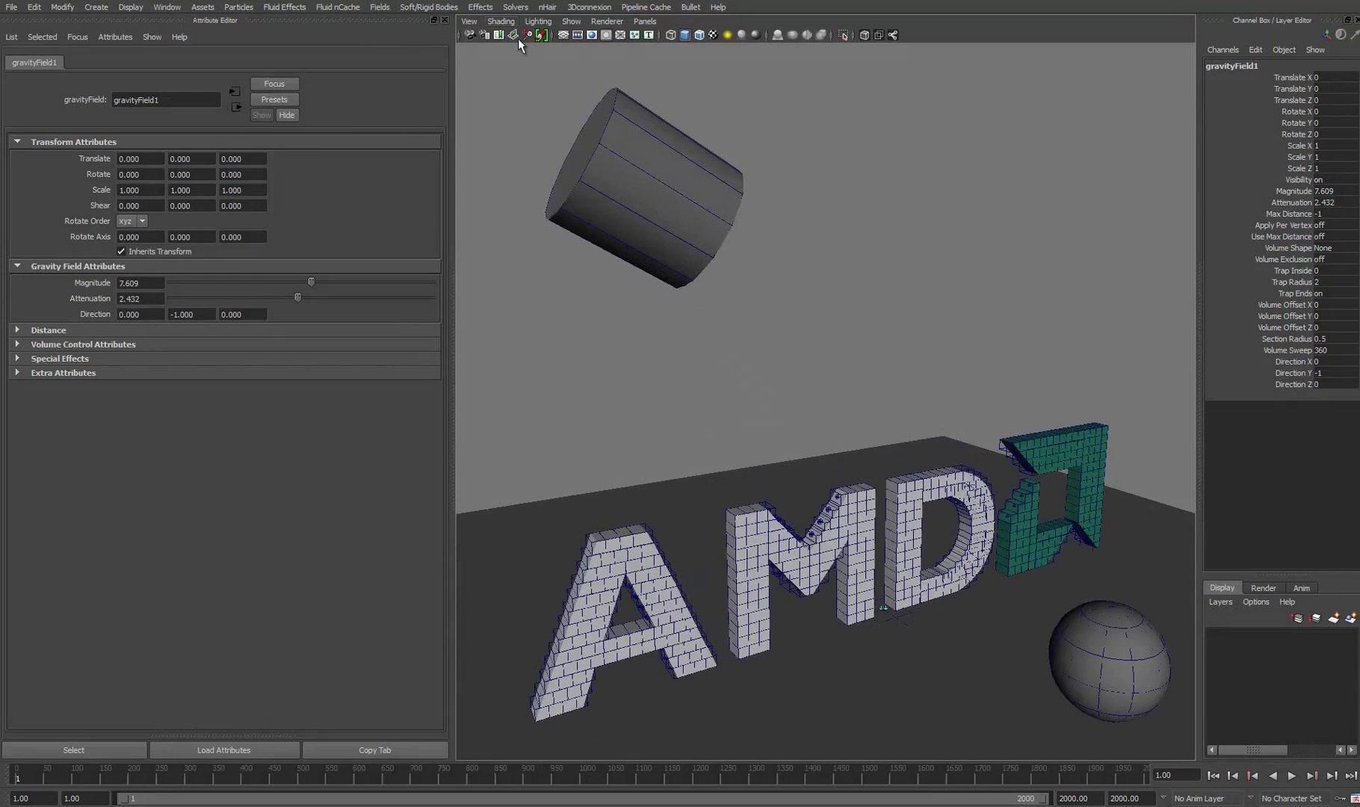
left_click(692, 7)
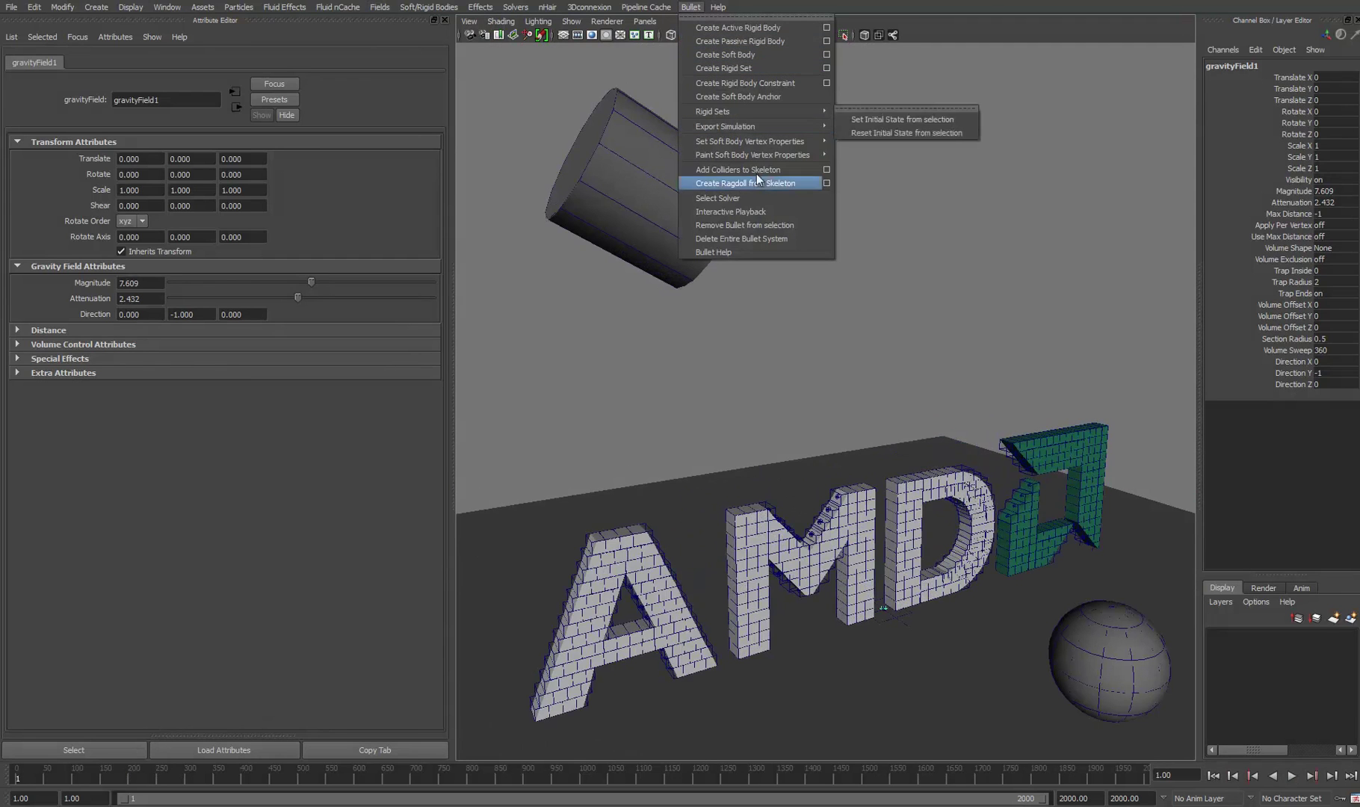
left_click(777, 30)
right_click_drag(914, 393, 866, 402, "alt")
middle_click_drag(867, 396, 846, 360, "alt")
right_click_drag(846, 360, 893, 418, "alt")
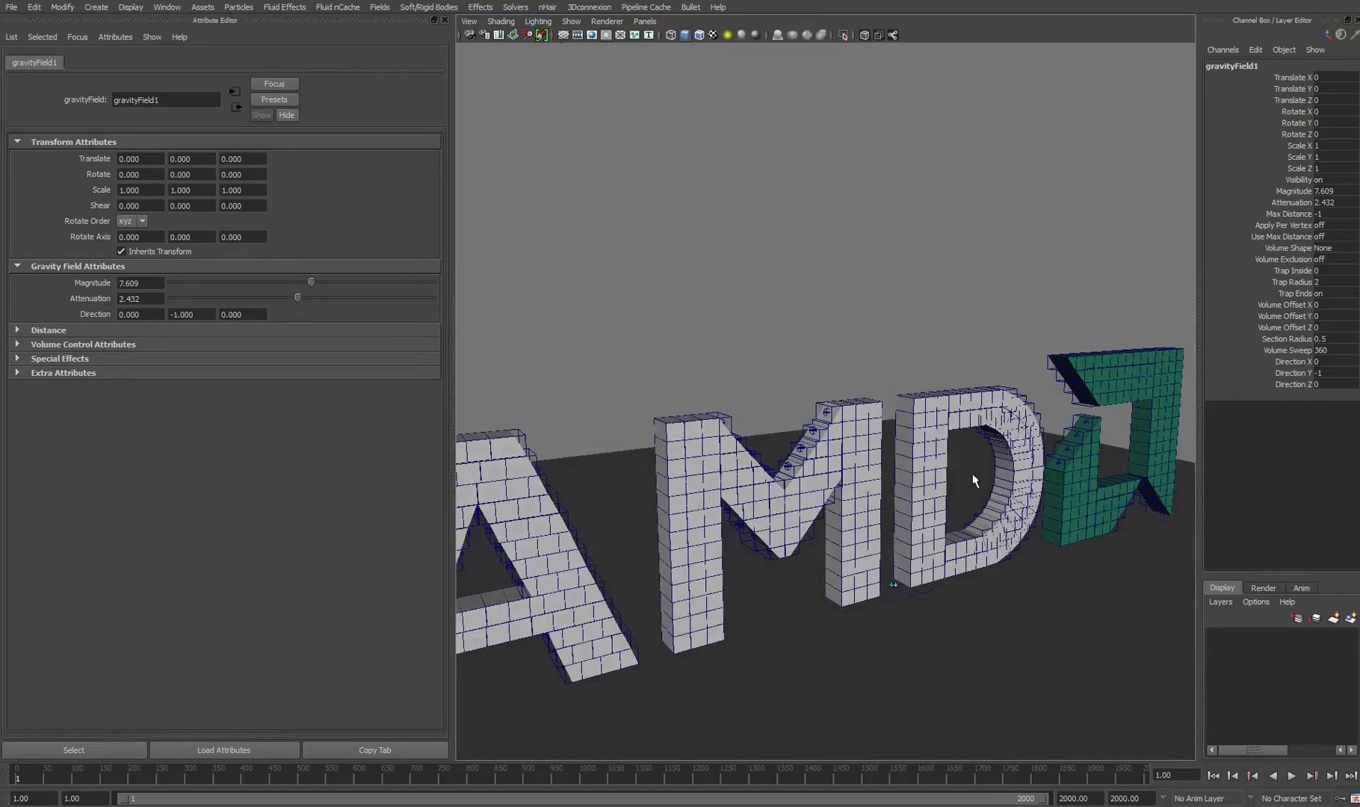